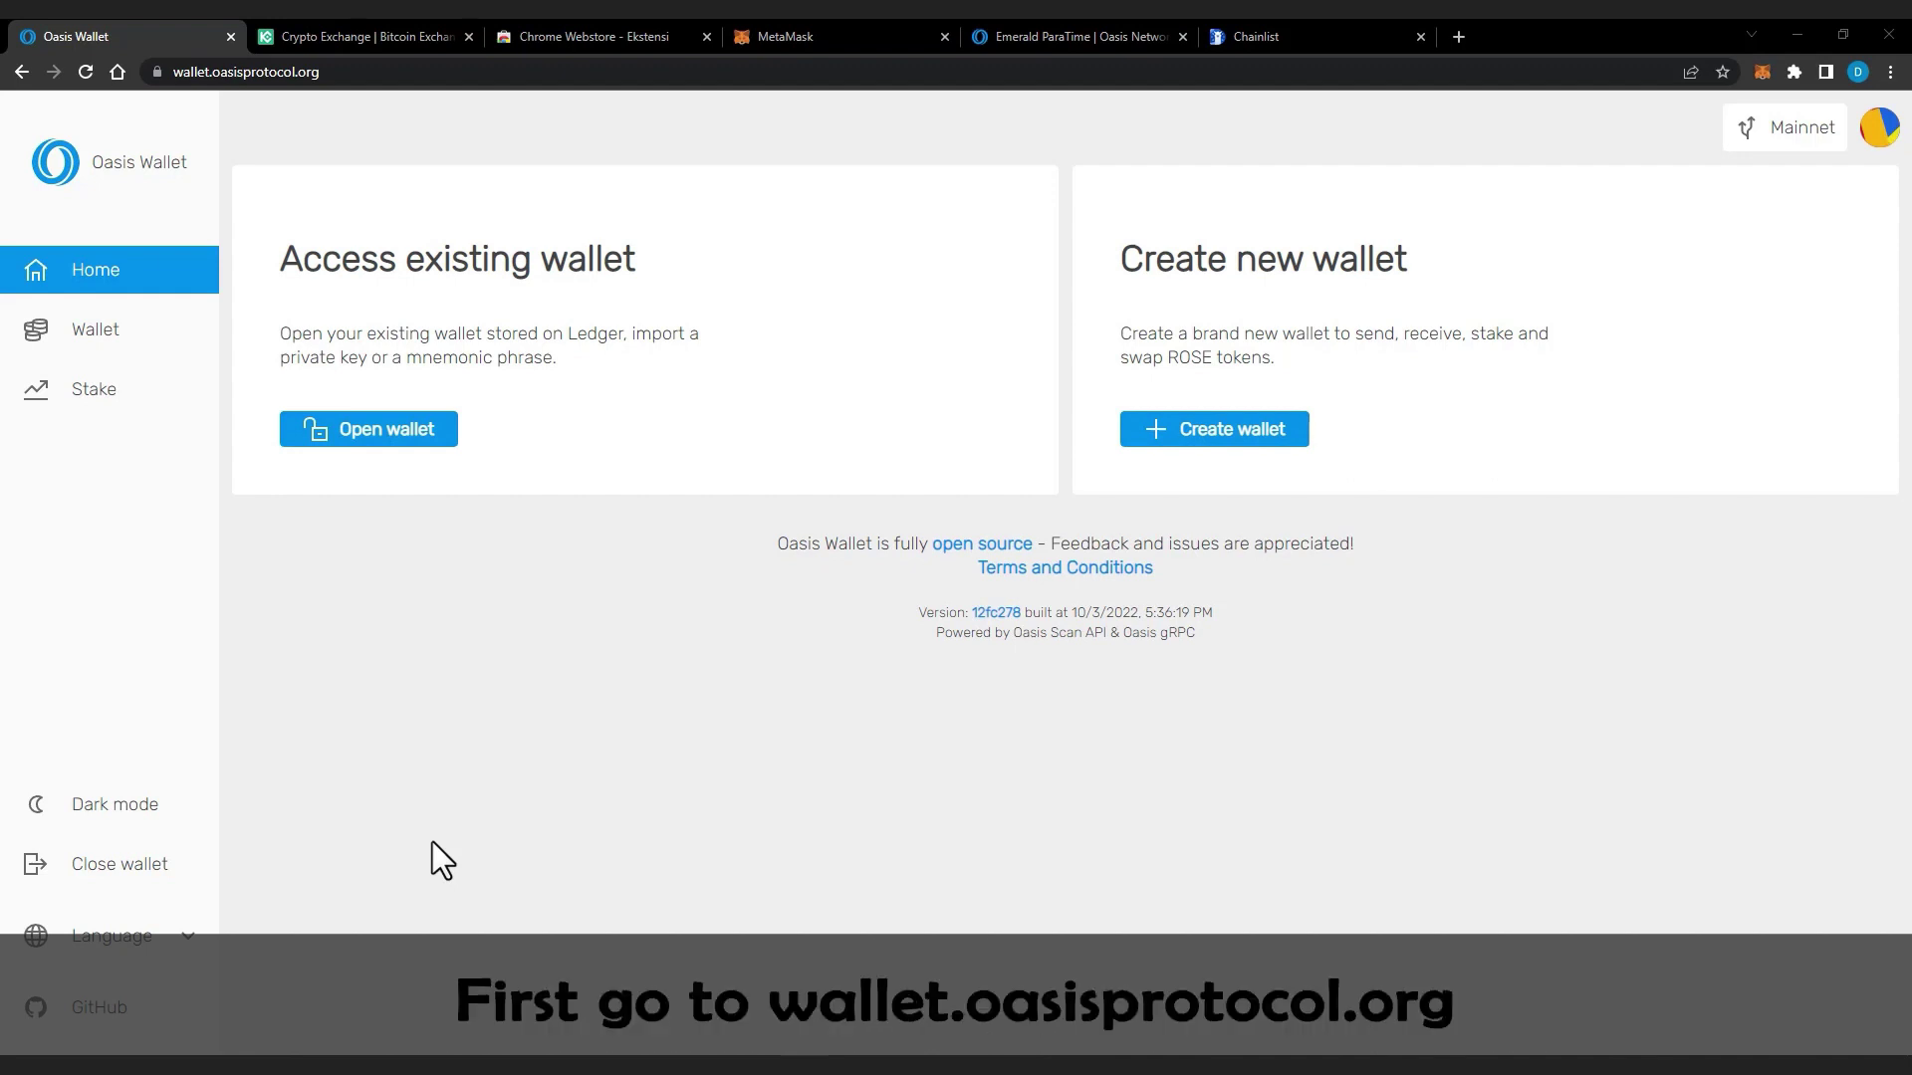
Step: Create a new wallet and confirm its generated keyphrase has been saved
left_click(1273, 438)
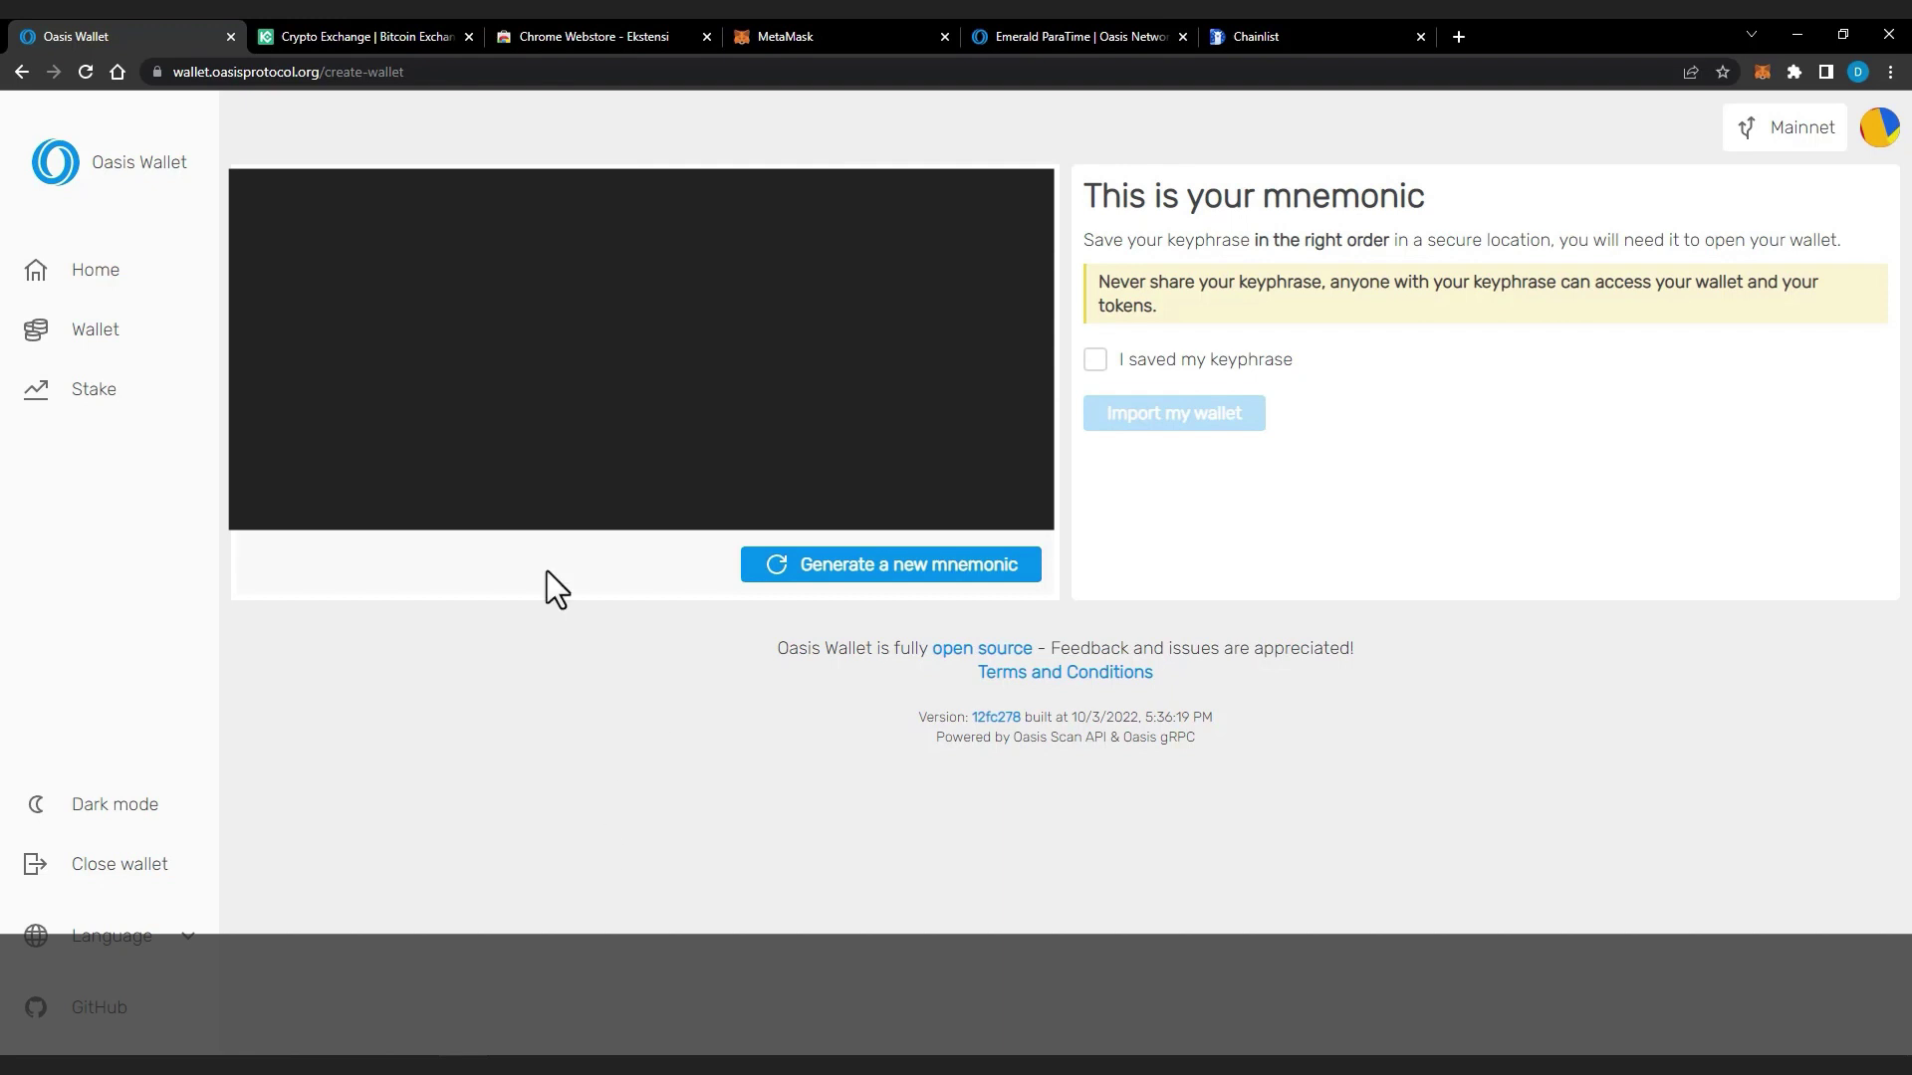
left_click(1096, 359)
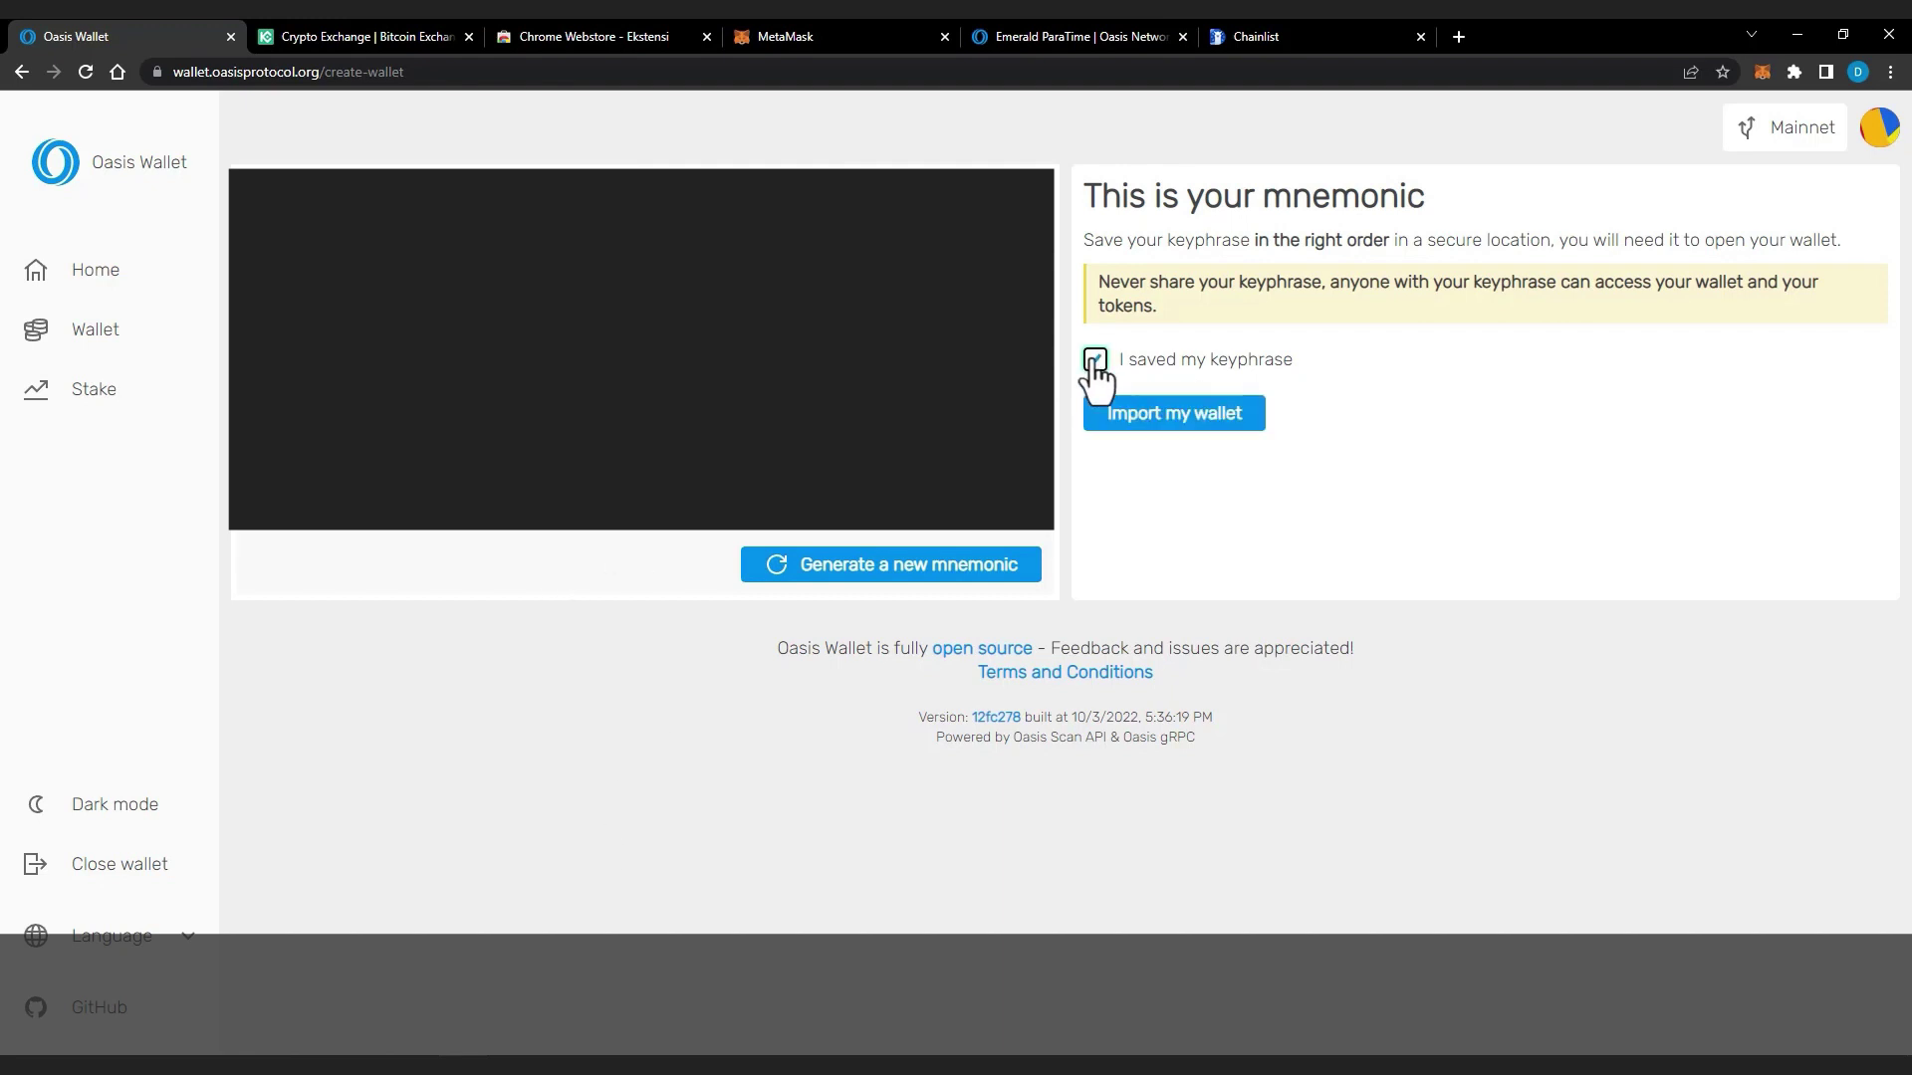
Step: Paste the saved keyphrase into the import form and import the new wallet
left_click(1162, 423)
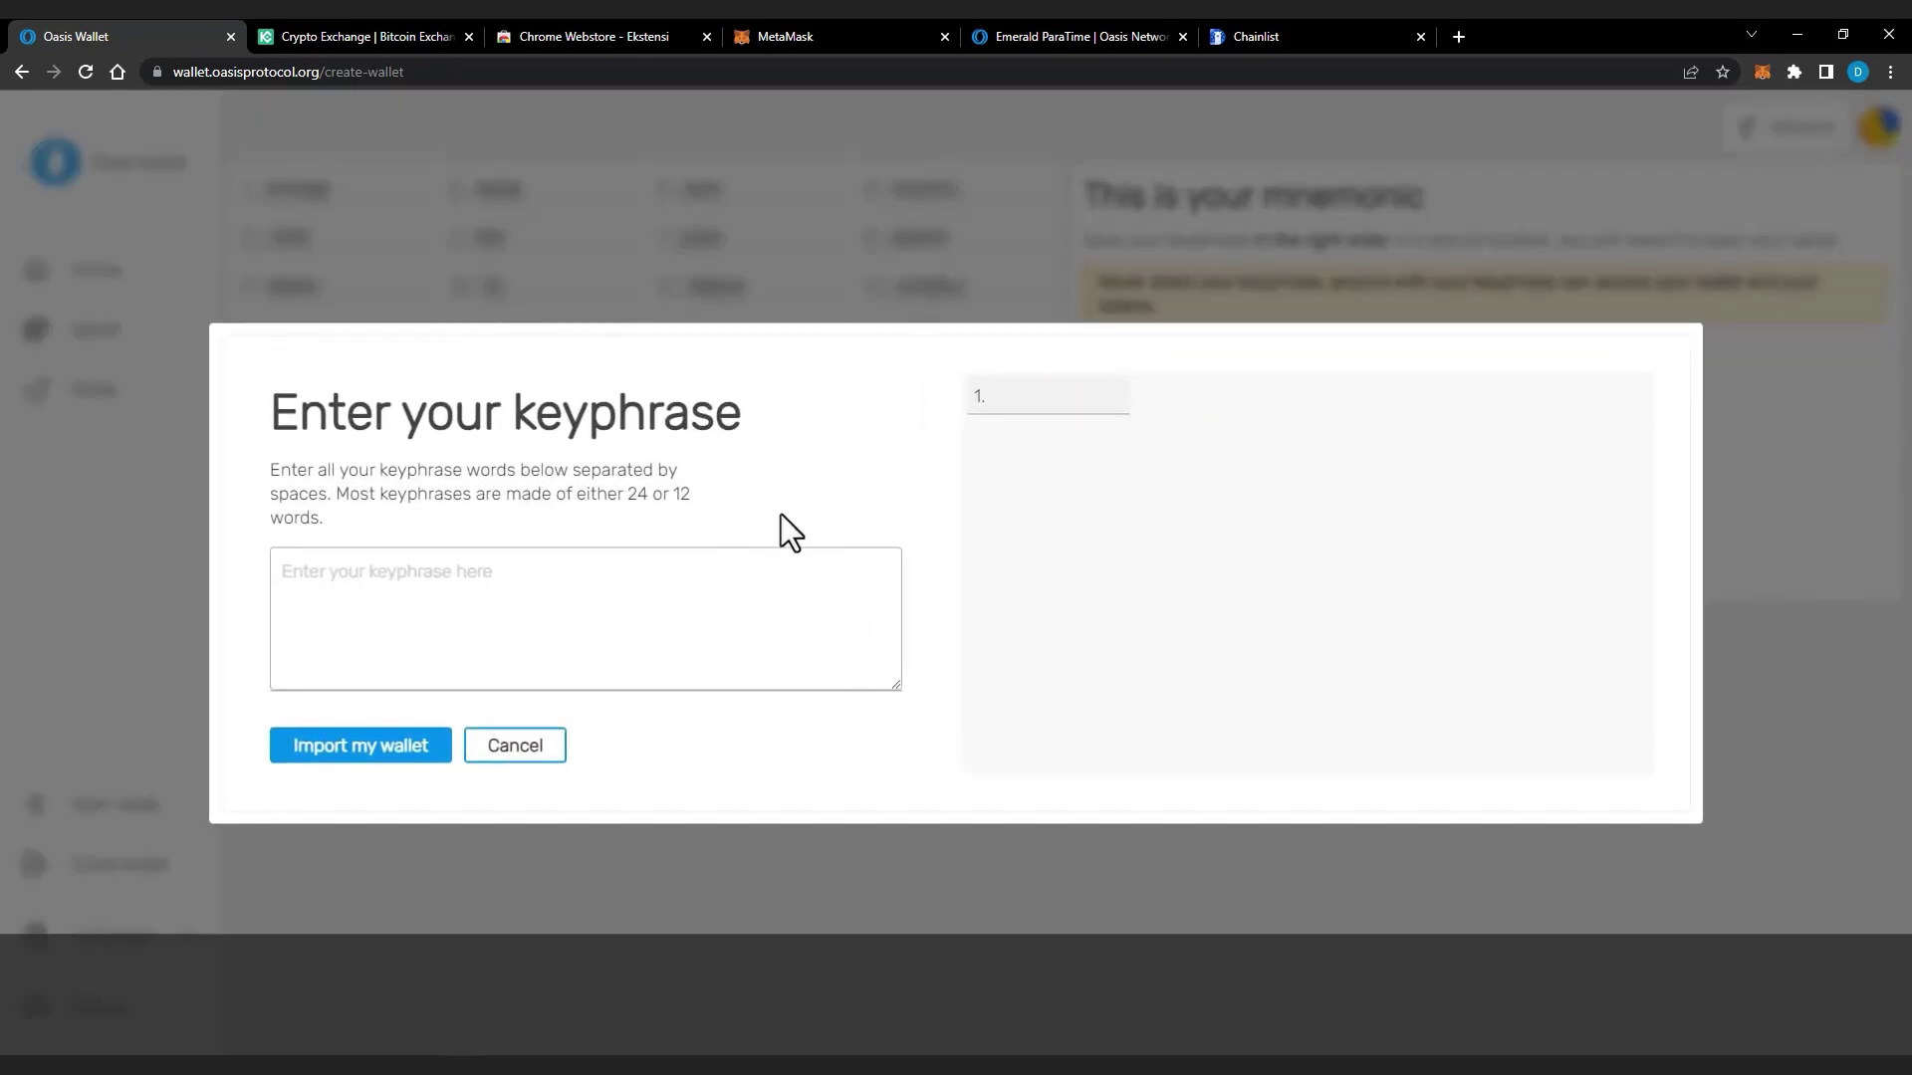
left_click(579, 617)
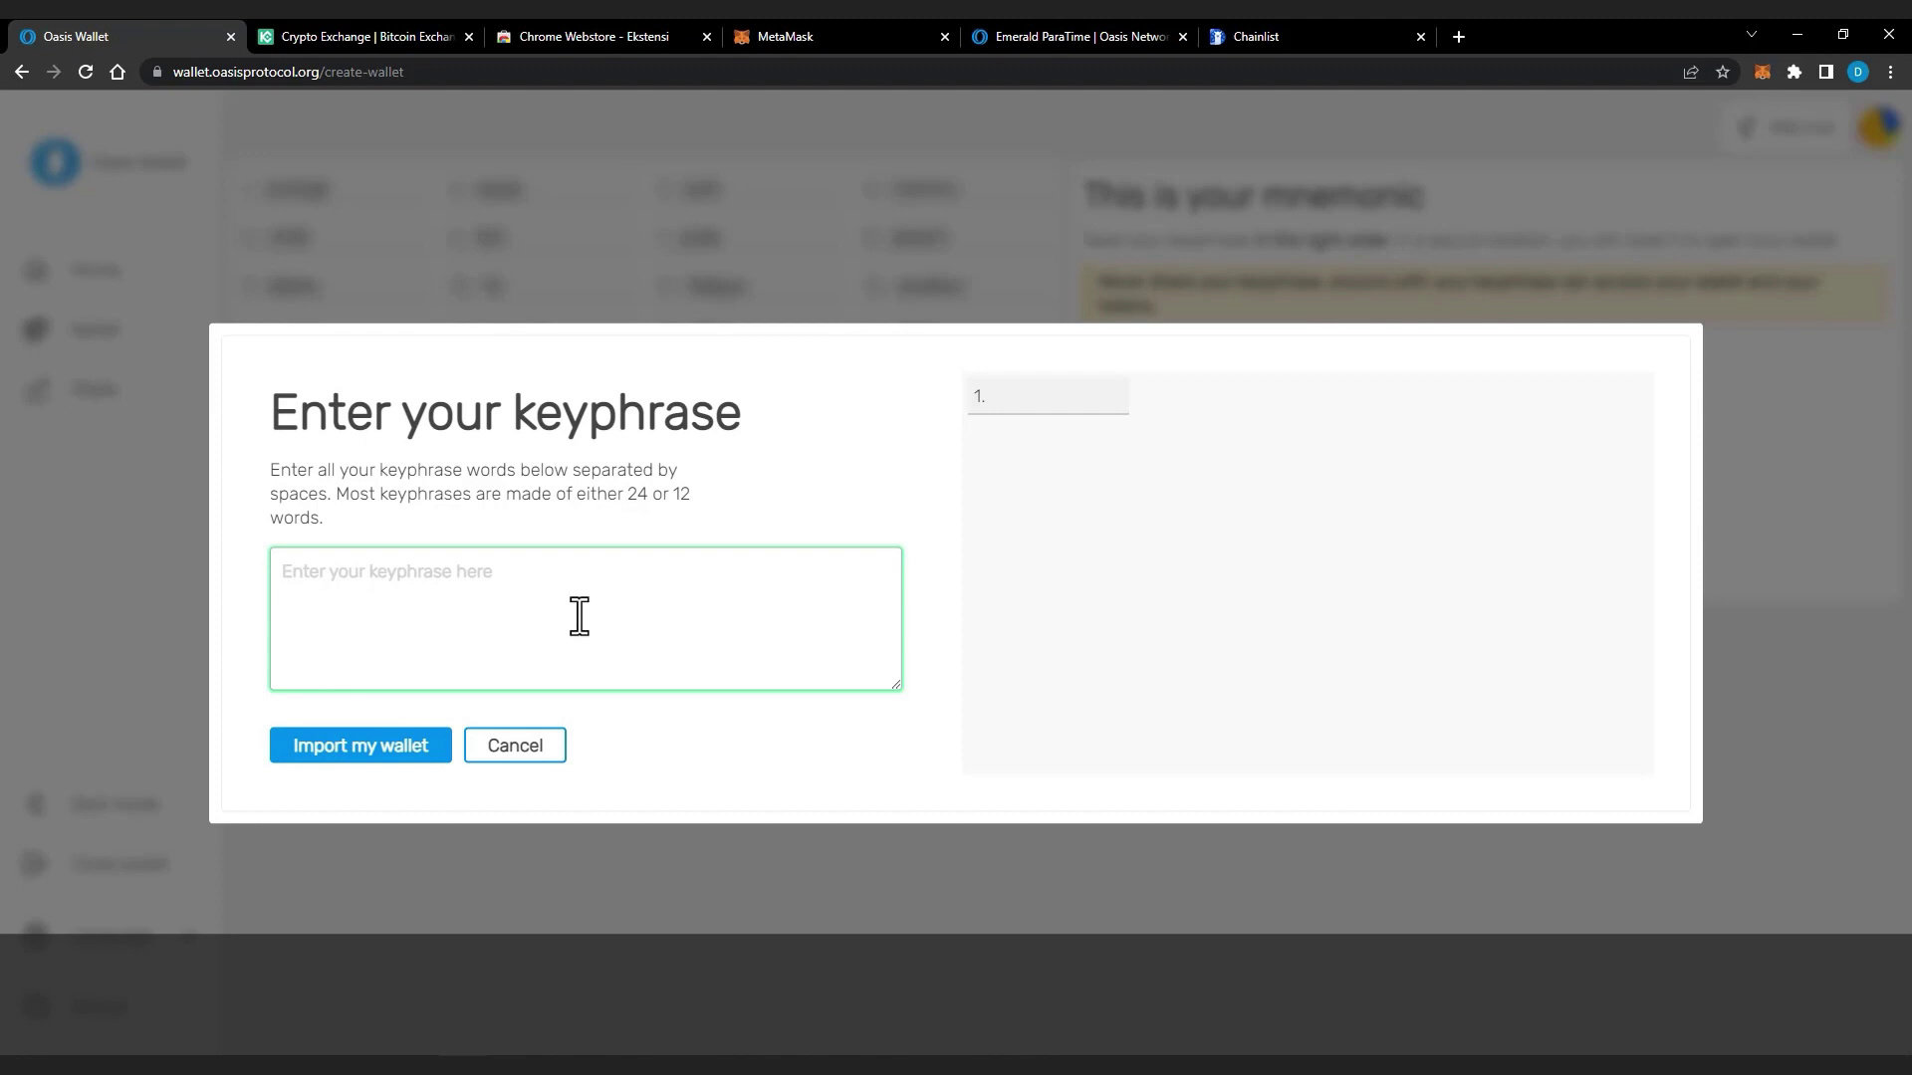
key("ctrl+v")
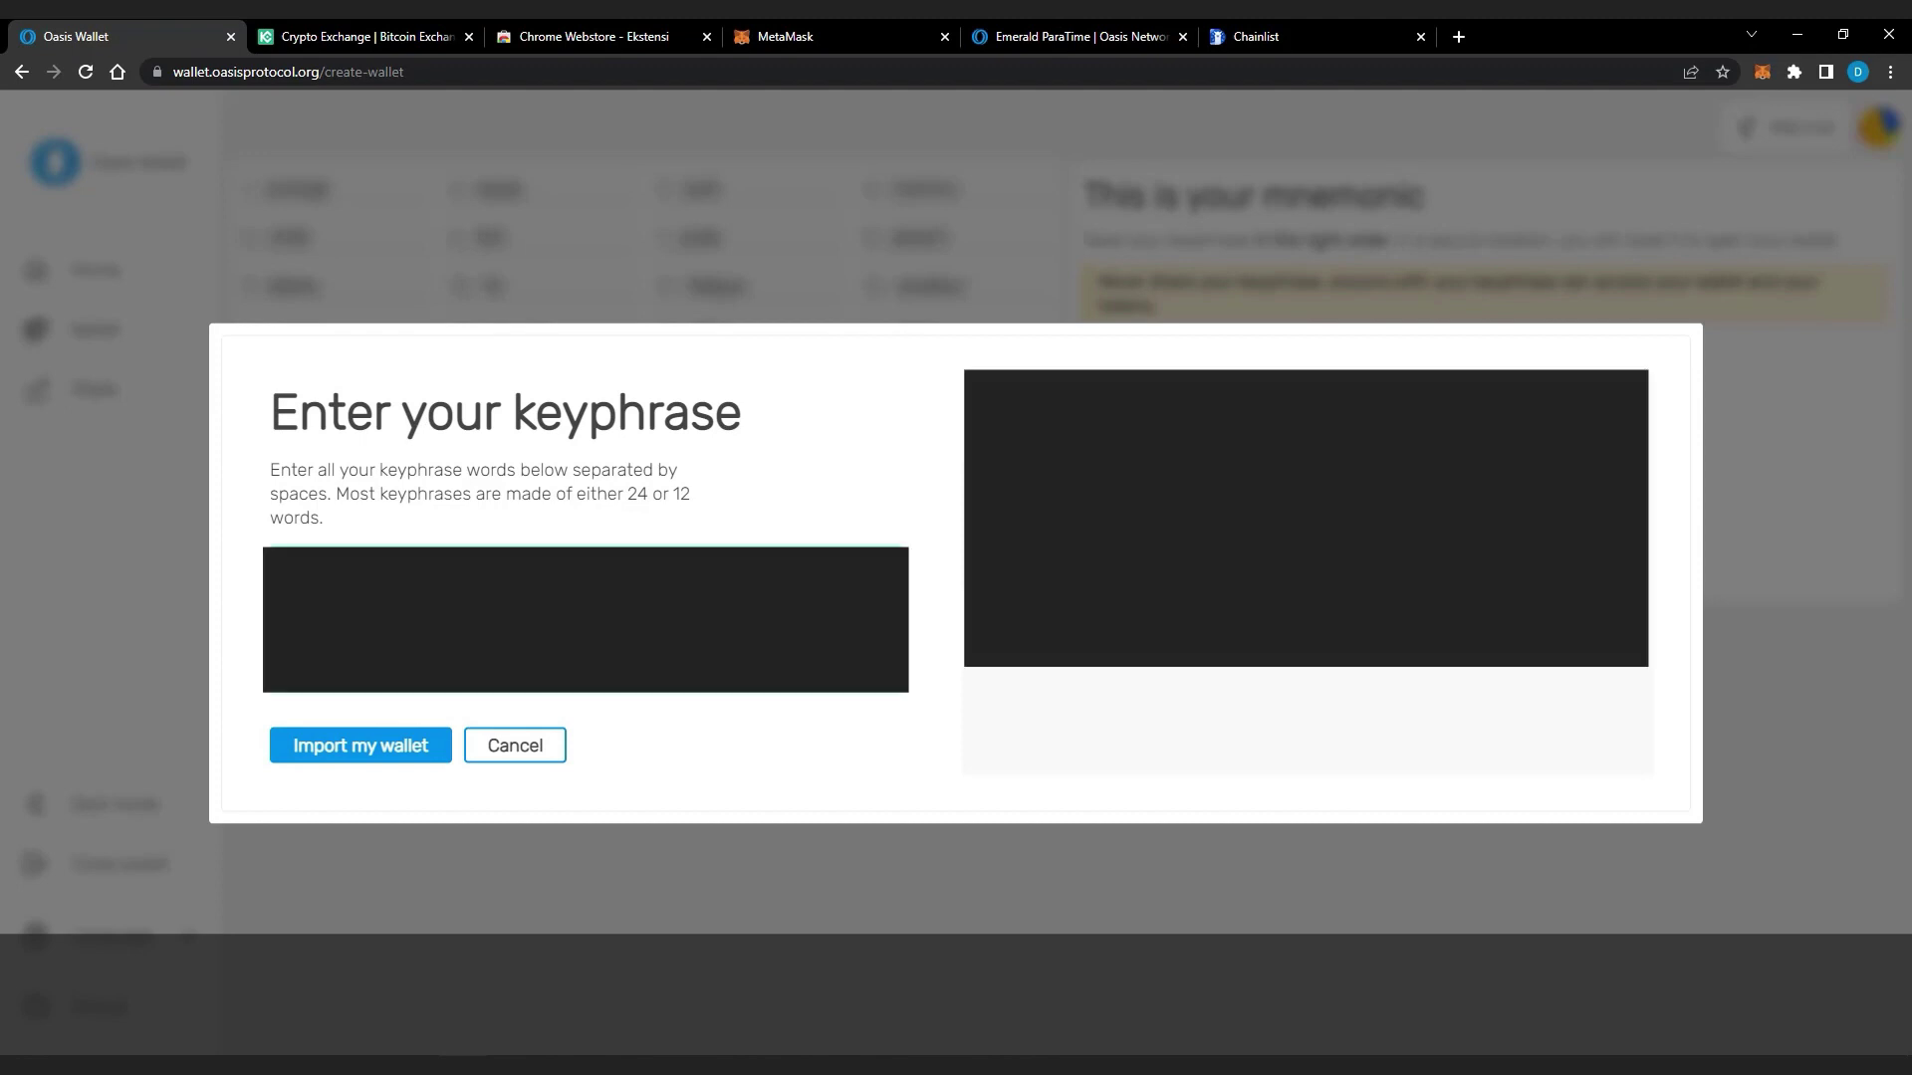
left_click(401, 737)
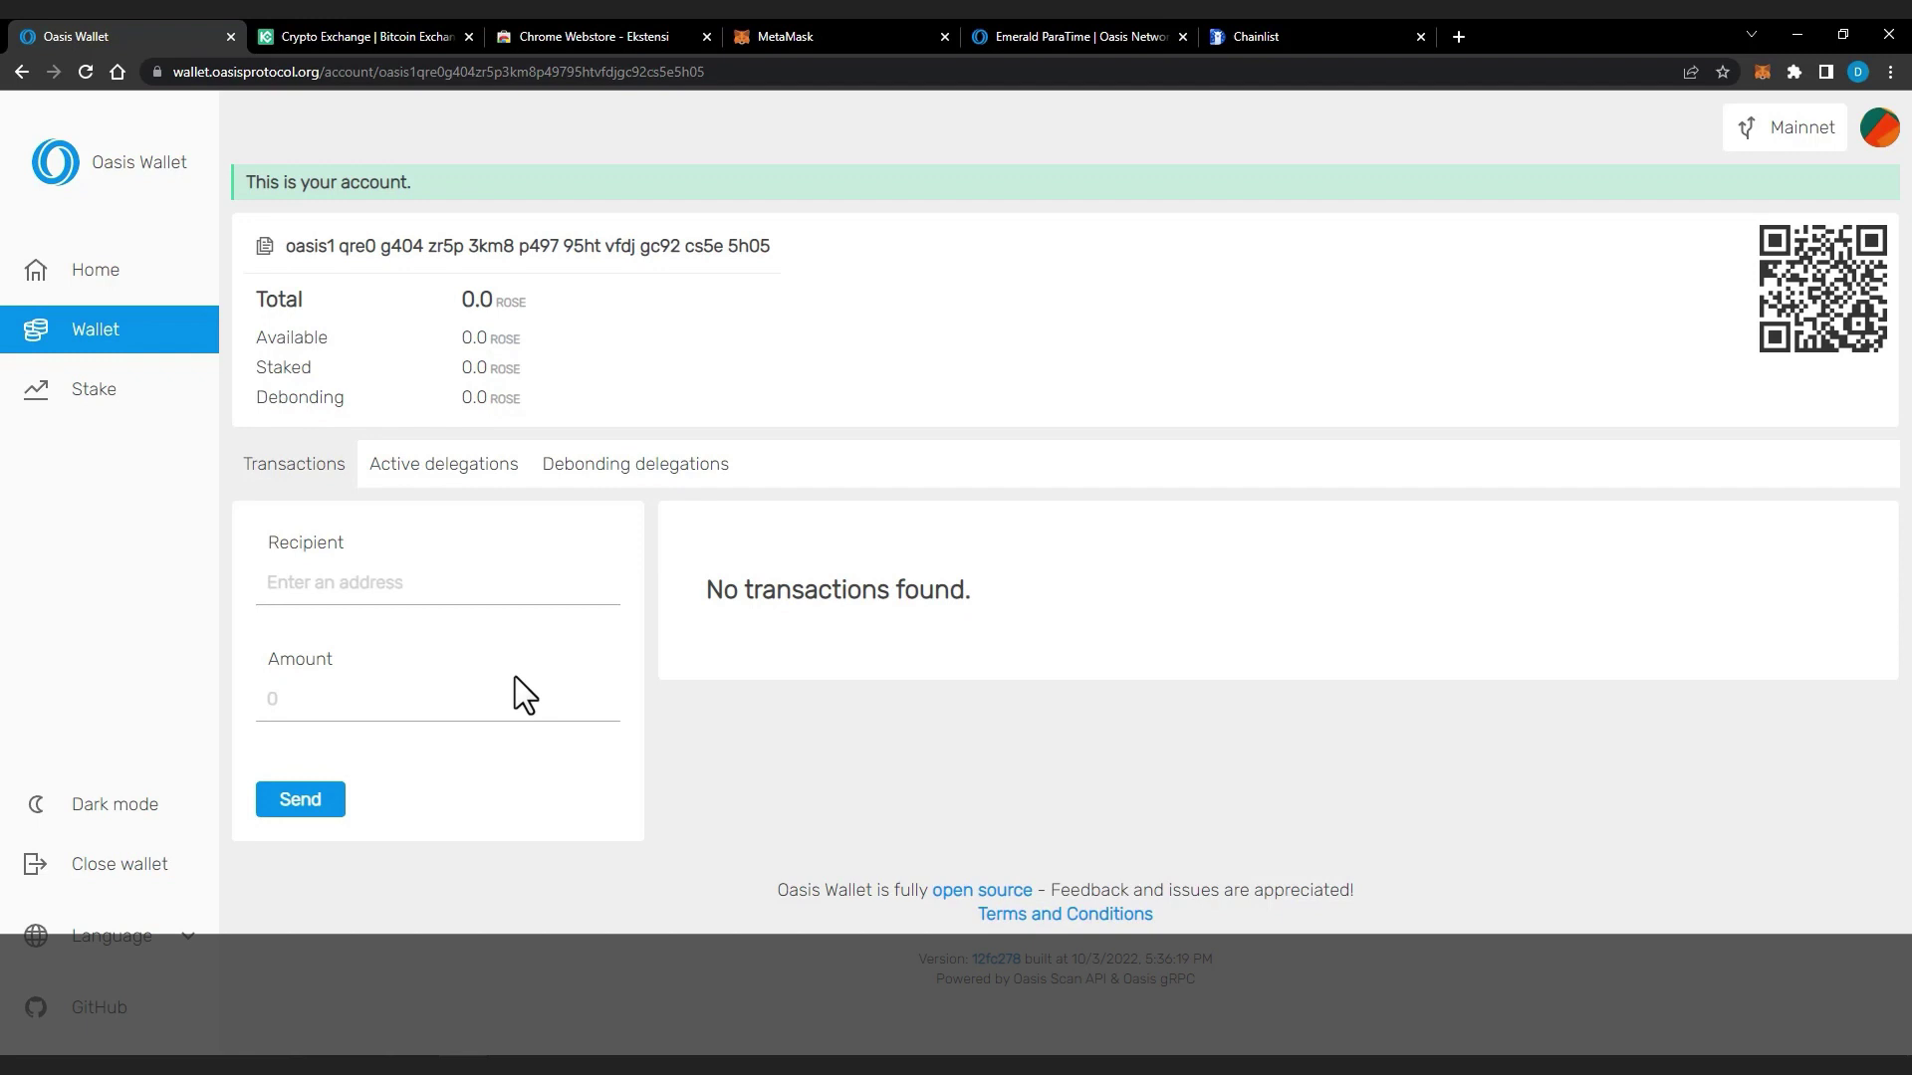
Step: On KuCoin, transfer the full 15.50381485 USDT from Main Account to Trading Account
left_click(363, 36)
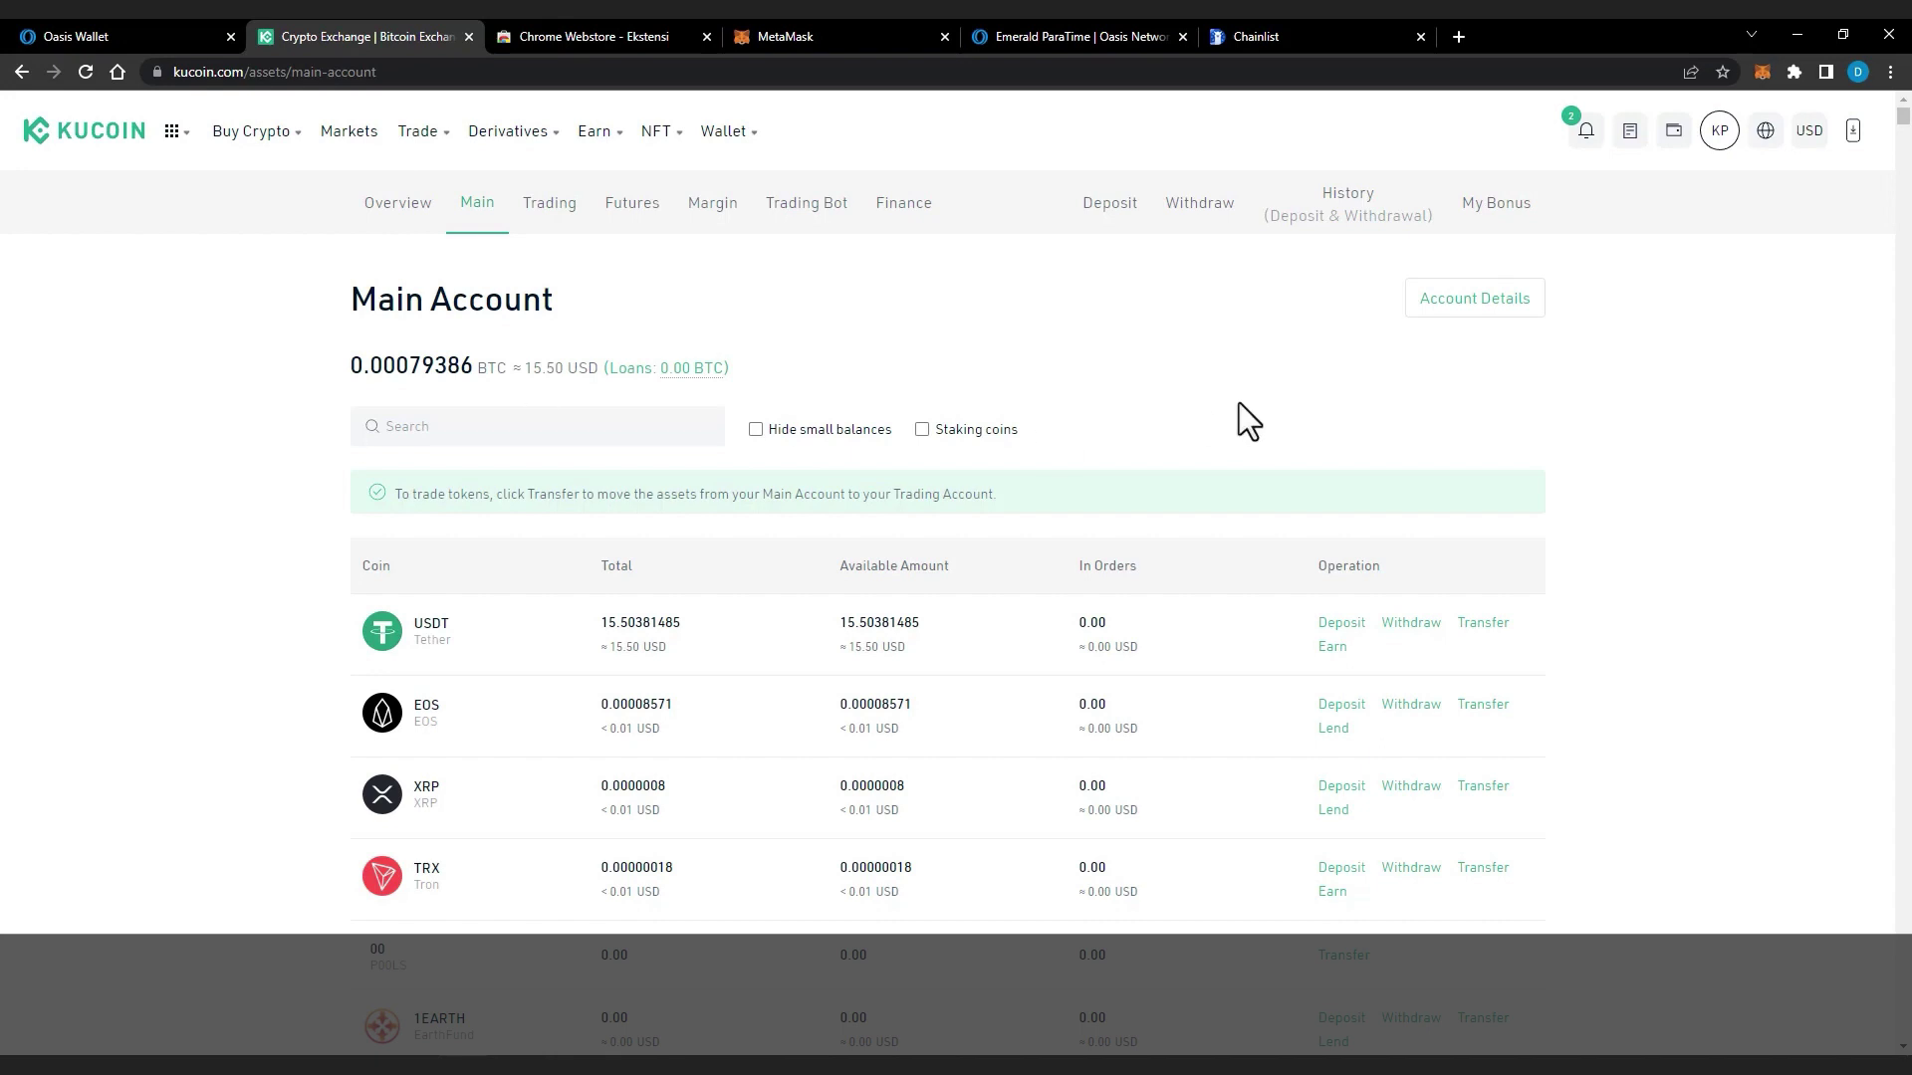
left_click(1477, 623)
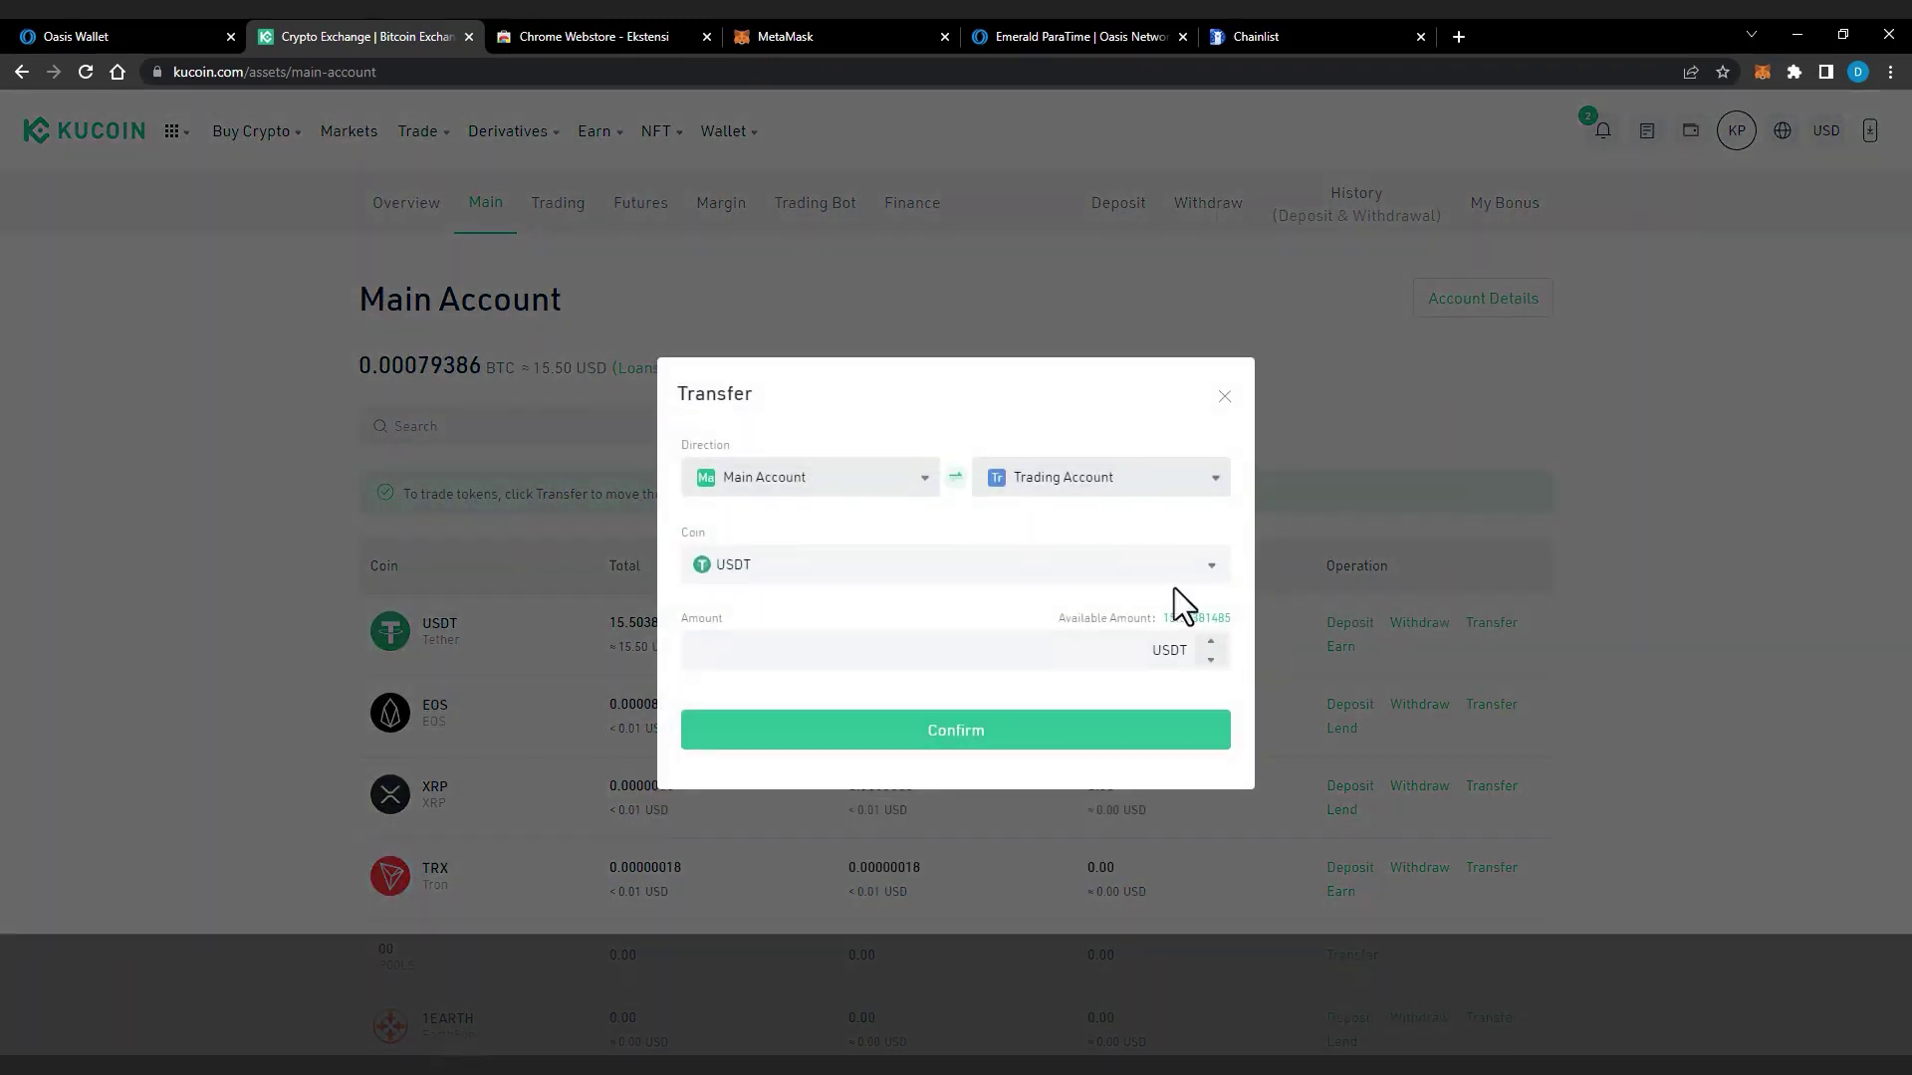
left_click(1195, 618)
left_click(1052, 734)
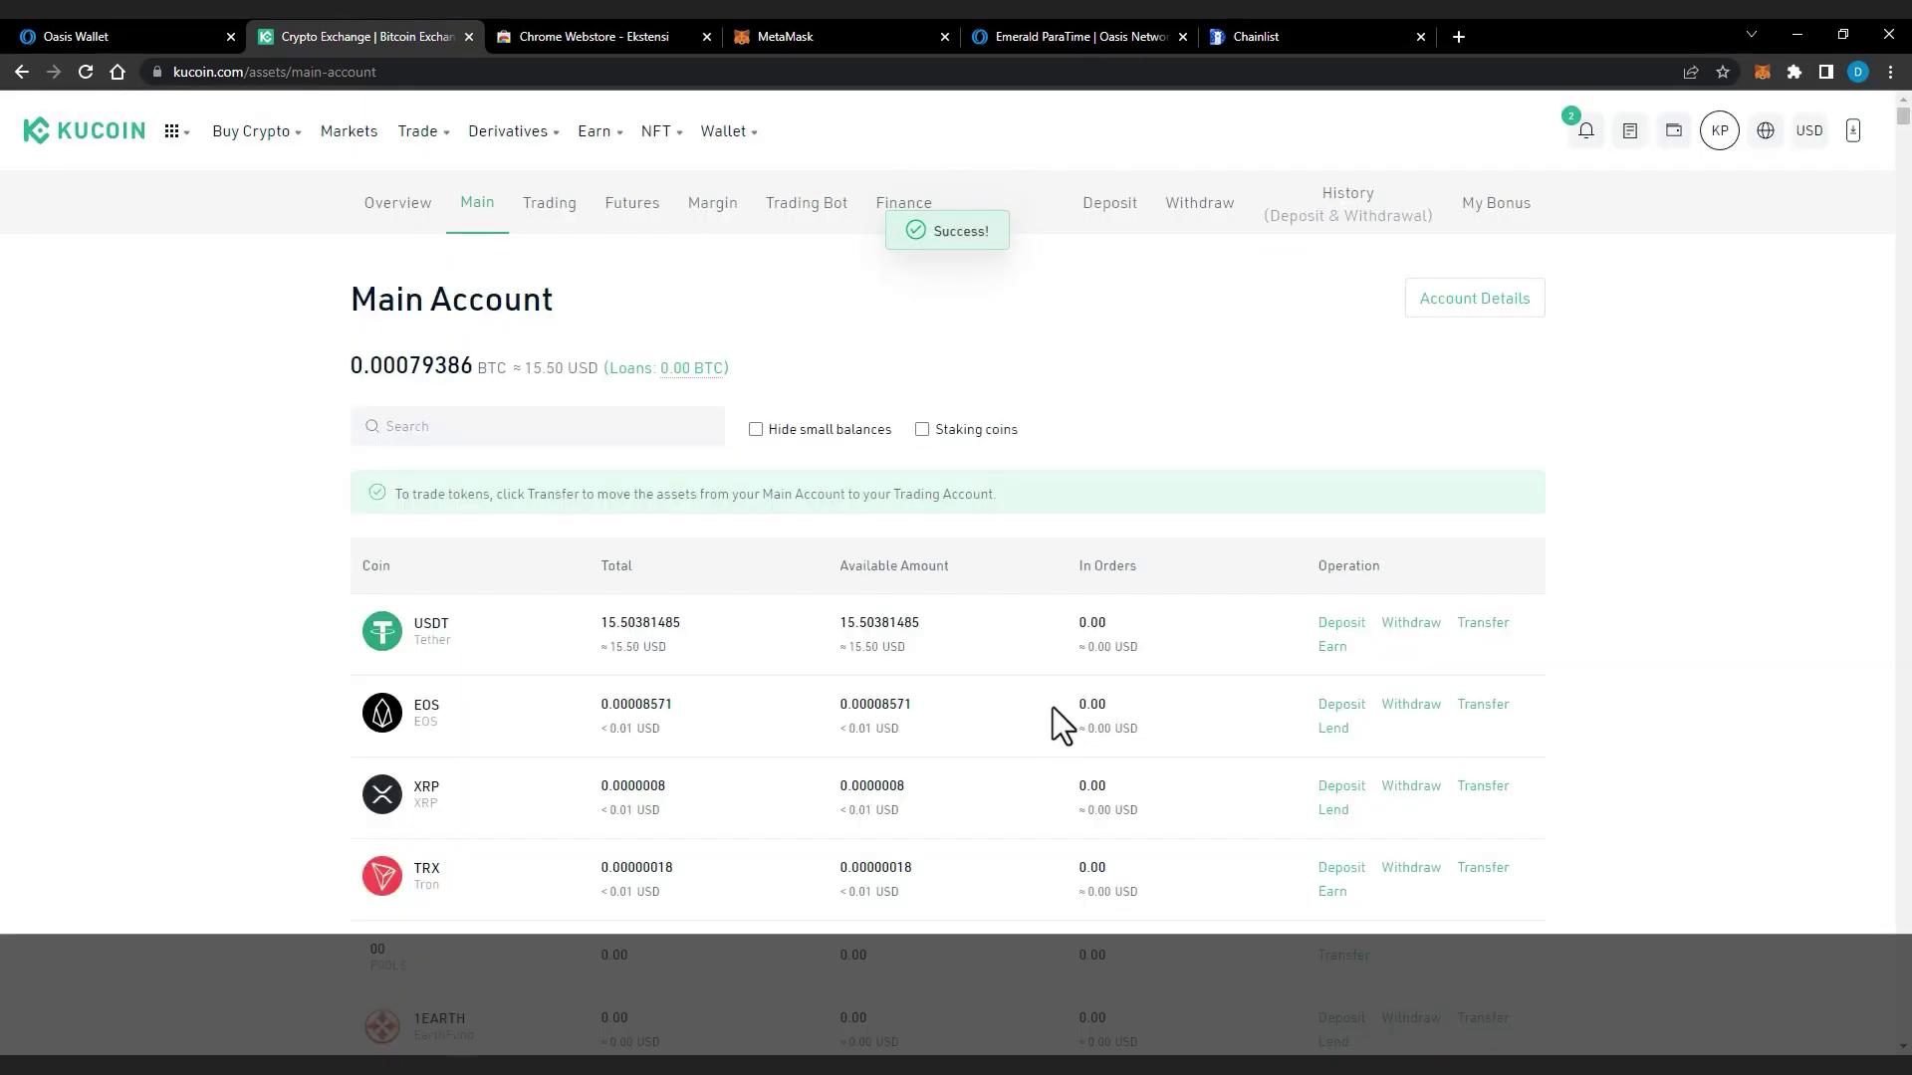
Step: Search the Trading Account coins for 'rose' and open the ROSE/USDT trading page
left_click(558, 204)
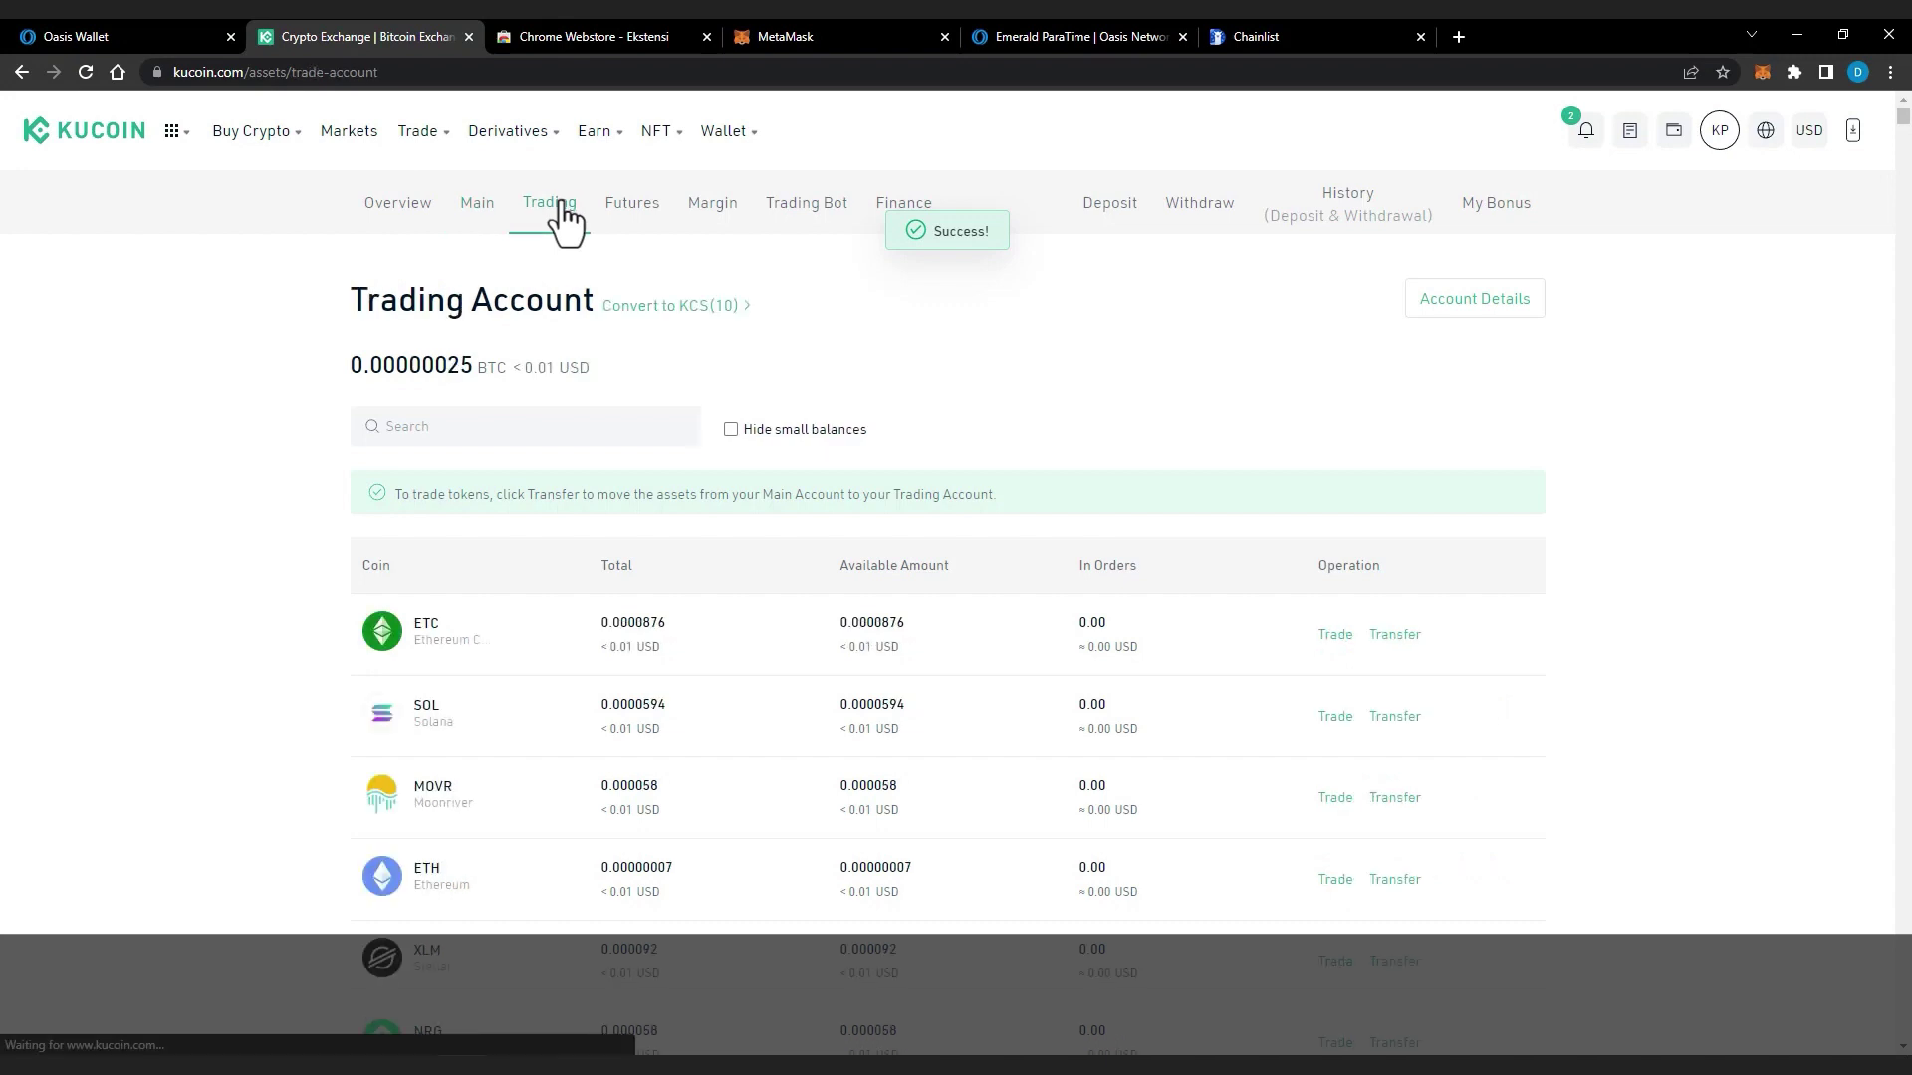
left_click(526, 420)
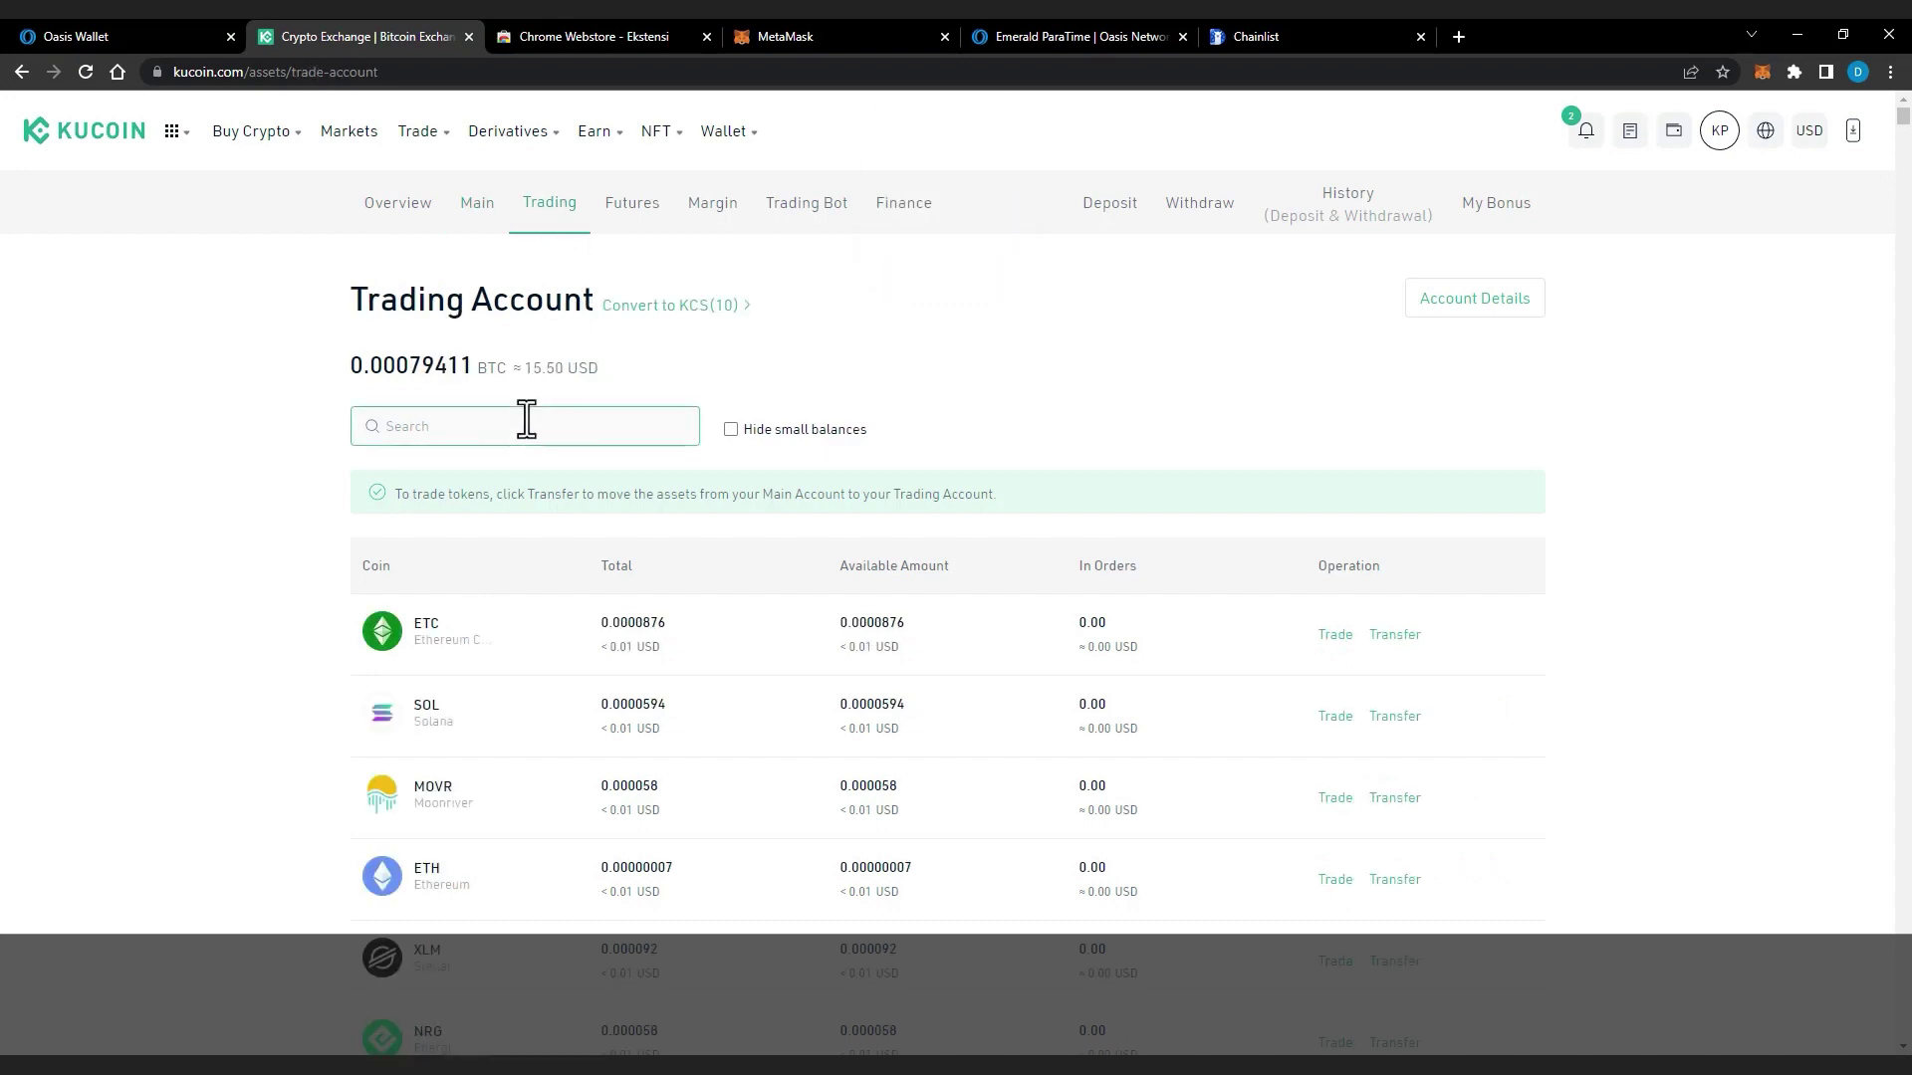
type("rose")
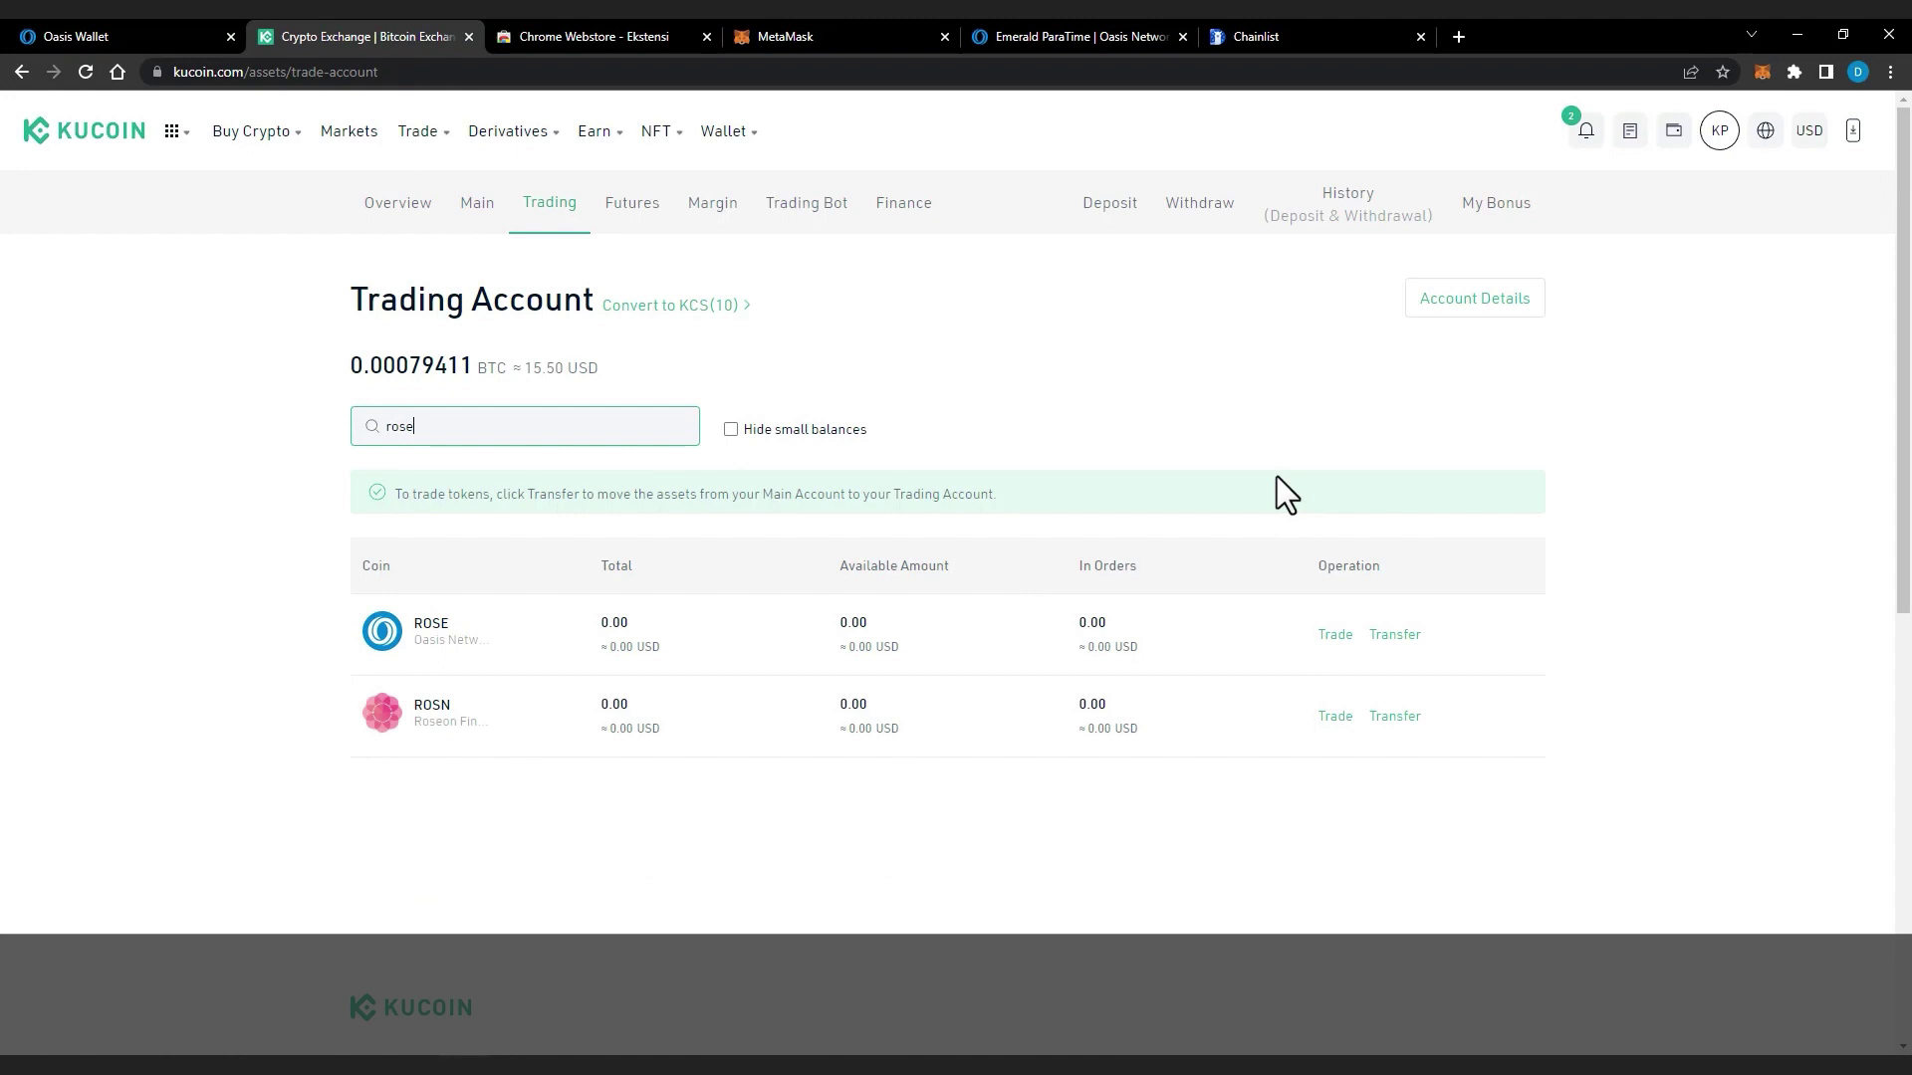
left_click(1326, 637)
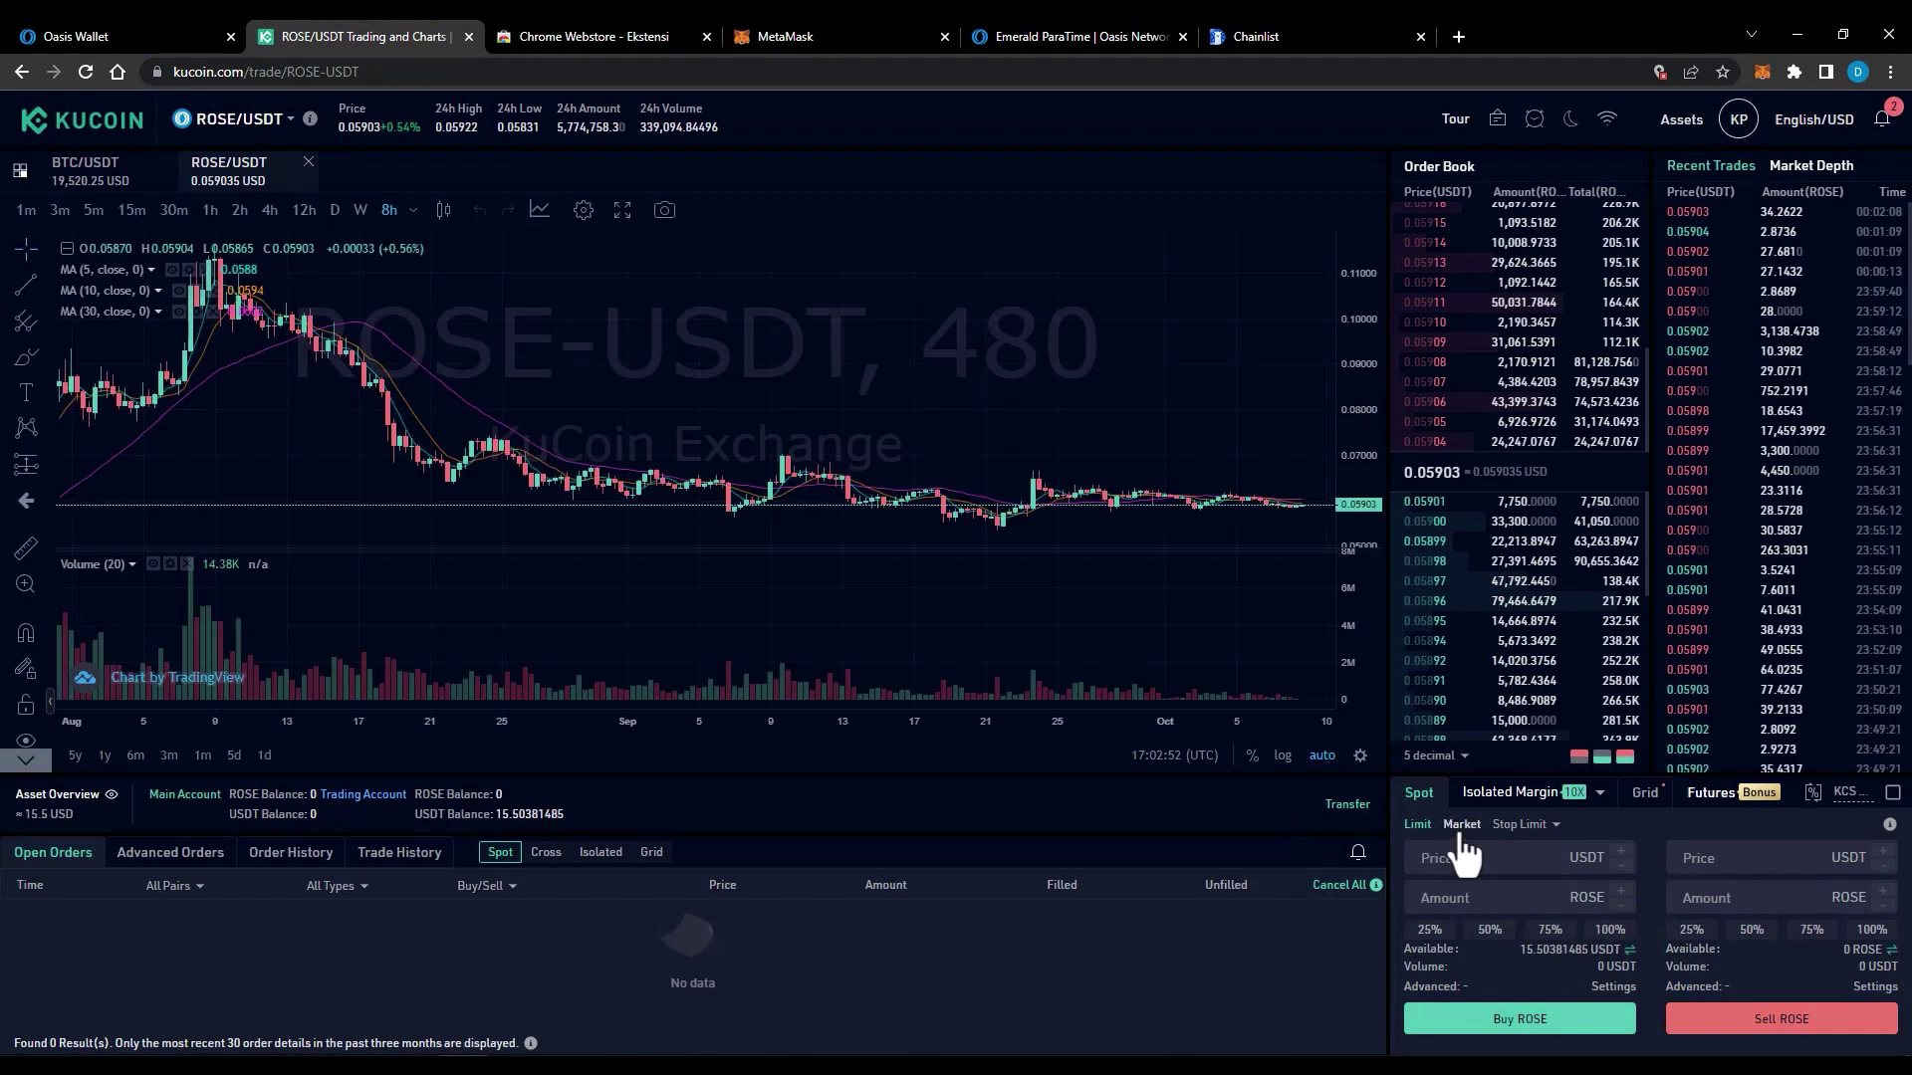
Step: Place a market buy of ROSE using 100% of the USDT balance
left_click(1462, 824)
left_click(1605, 932)
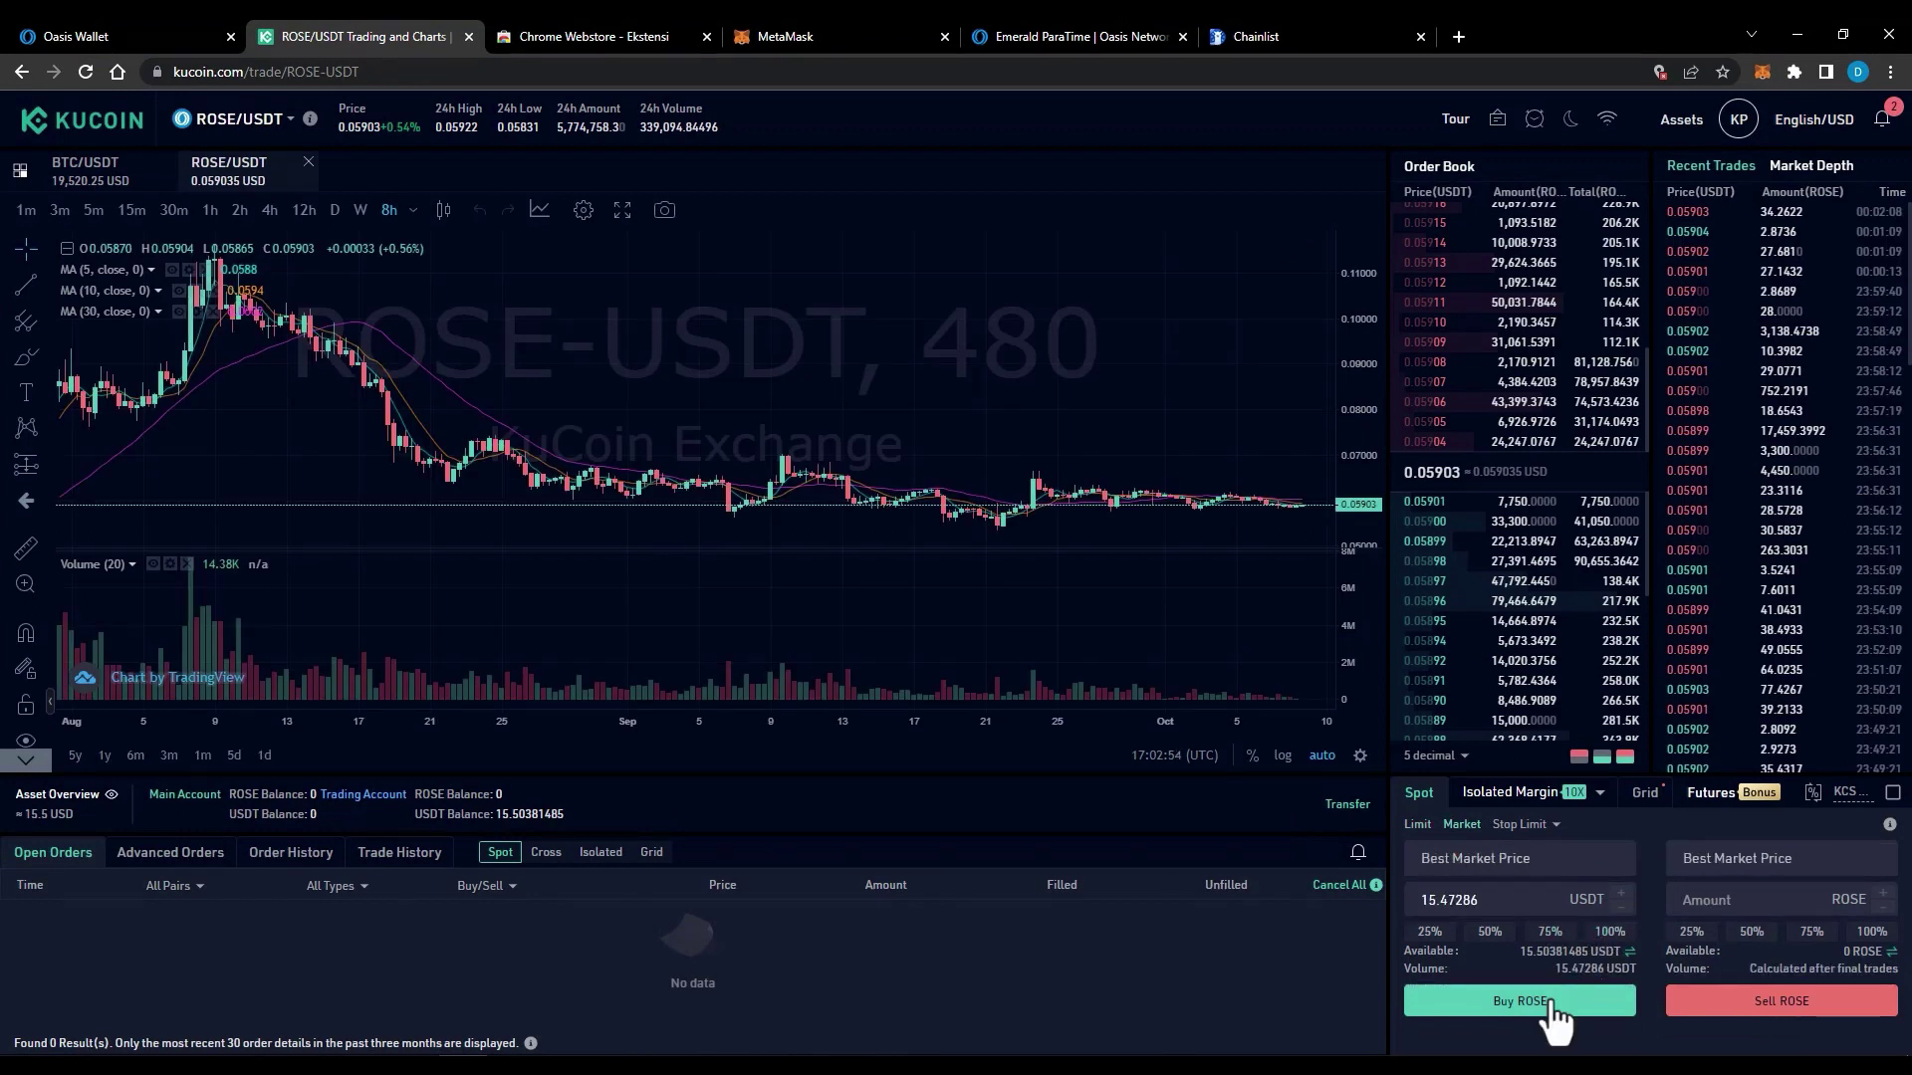
left_click(1553, 1001)
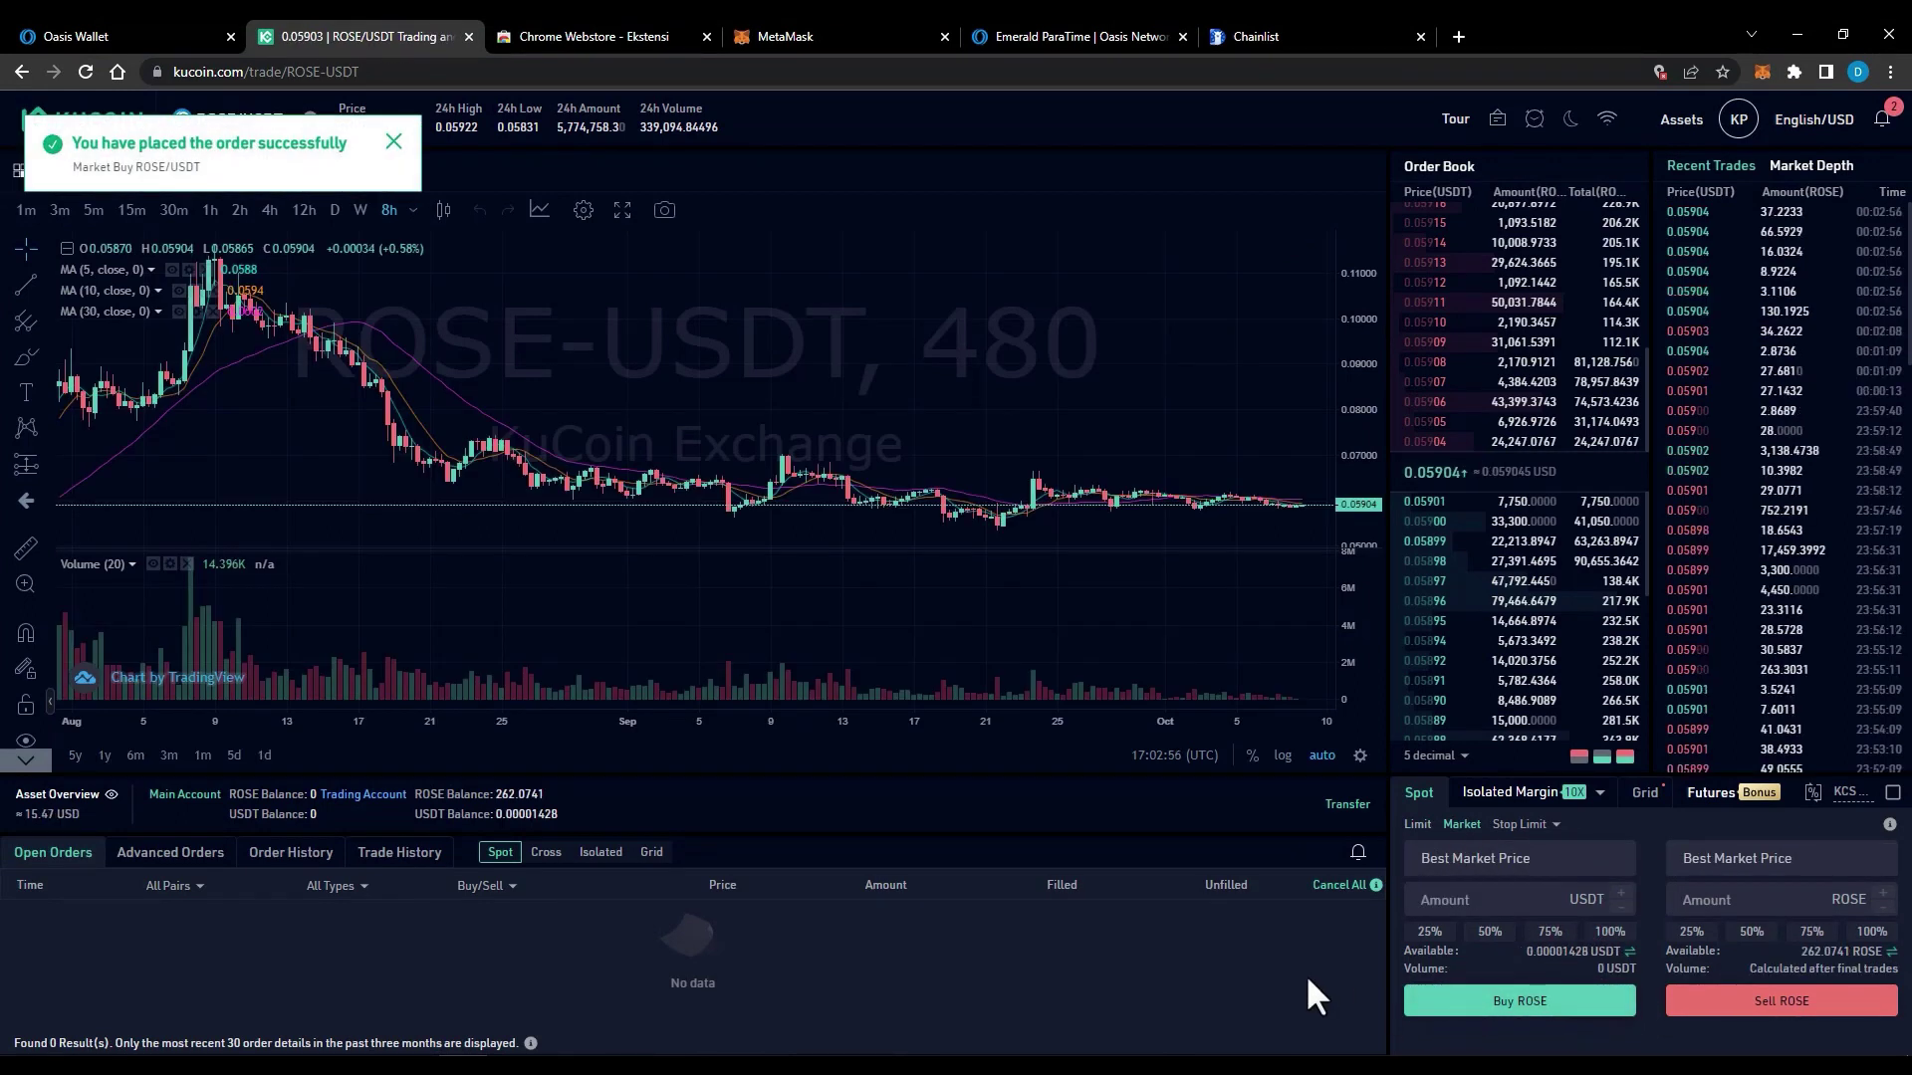
Step: Transfer all 262.0741 ROSE from Trading Account to Main Account and view Main Account
mouse_move(1681, 139)
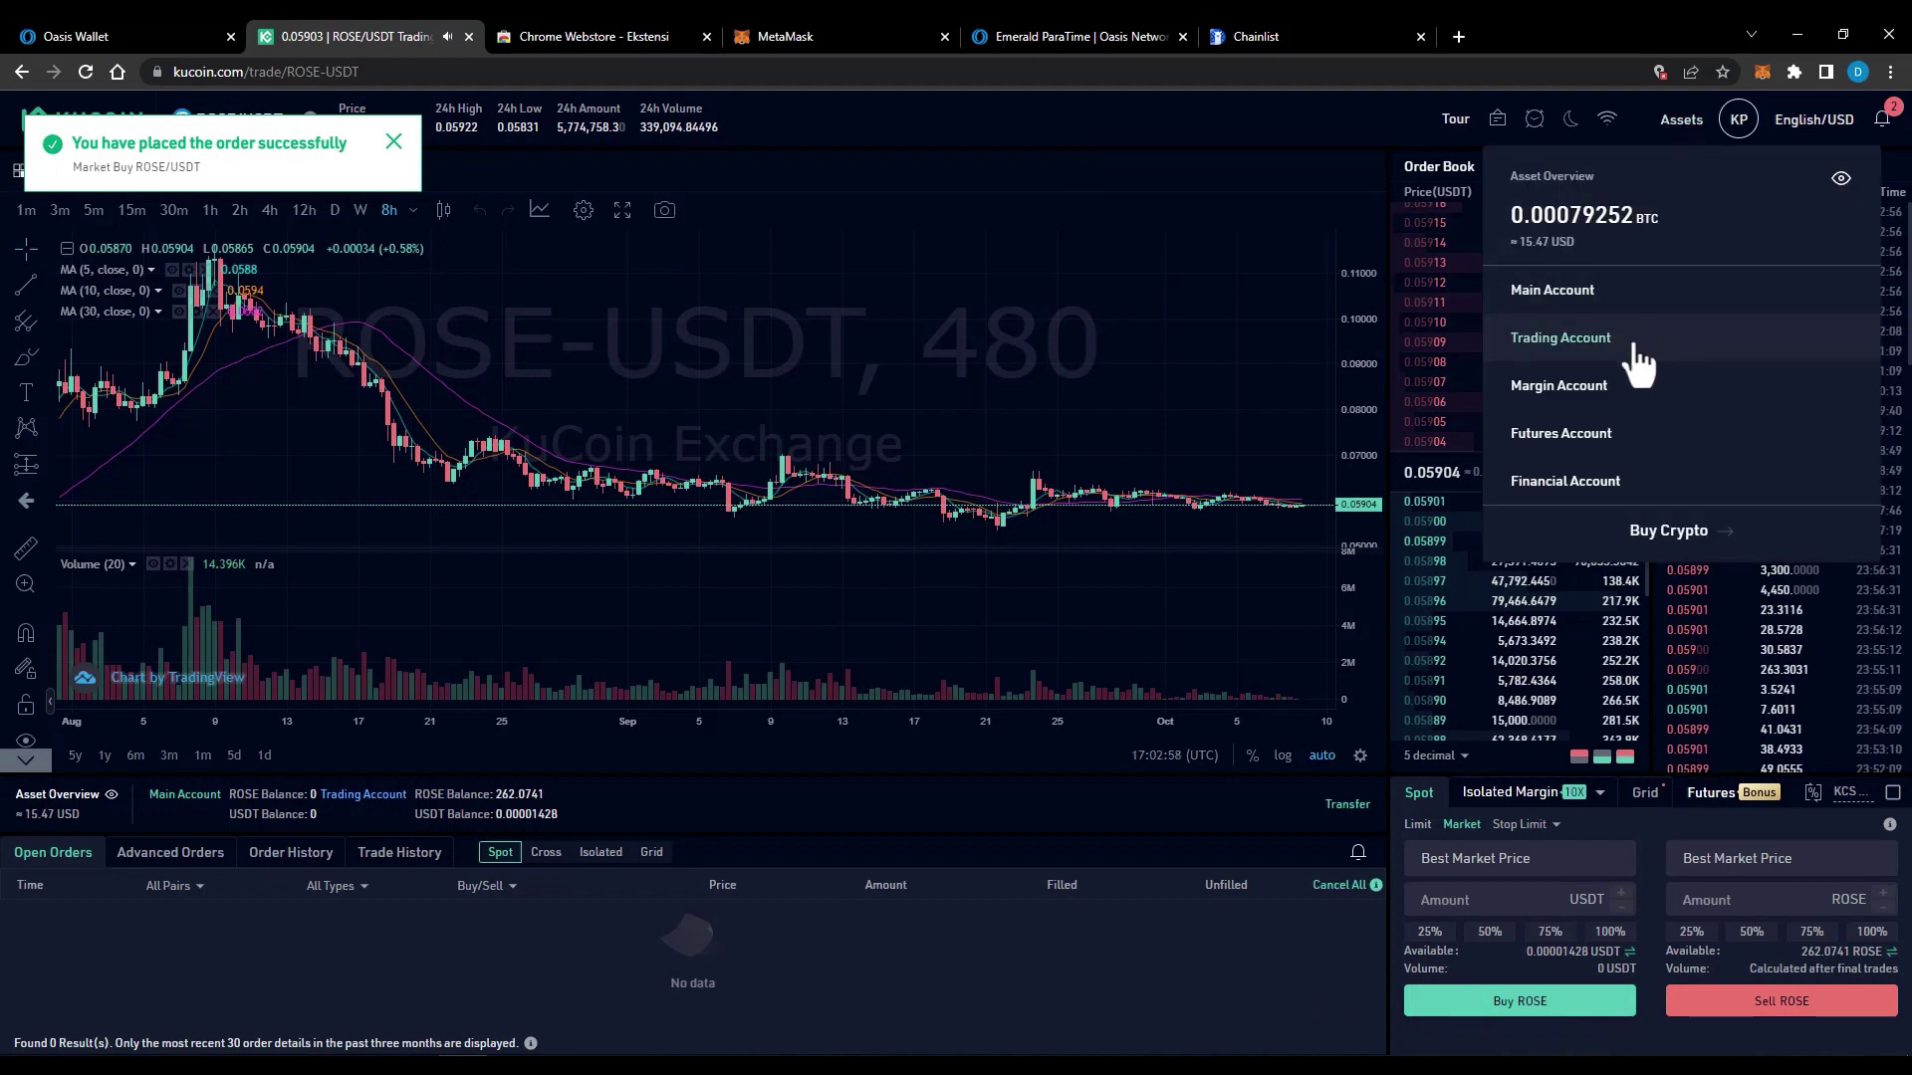
left_click(1605, 349)
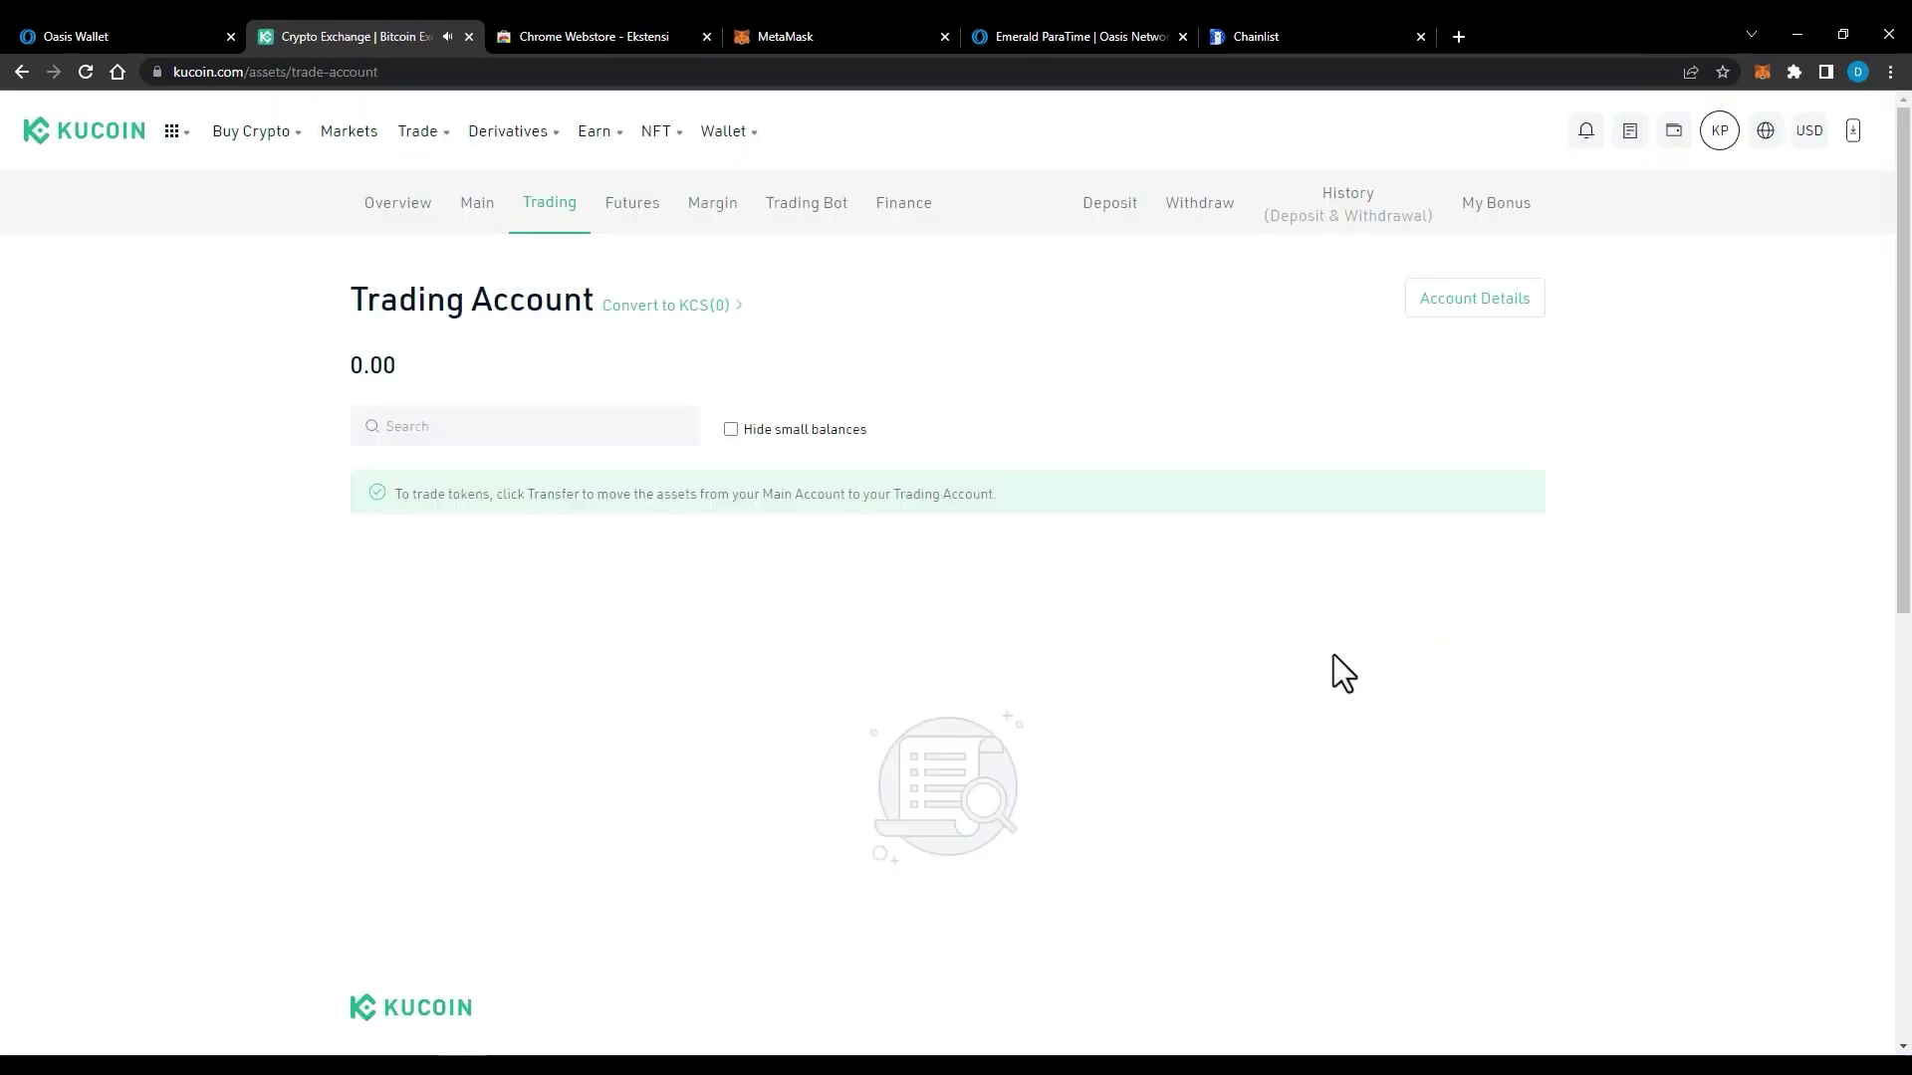
left_click(1397, 637)
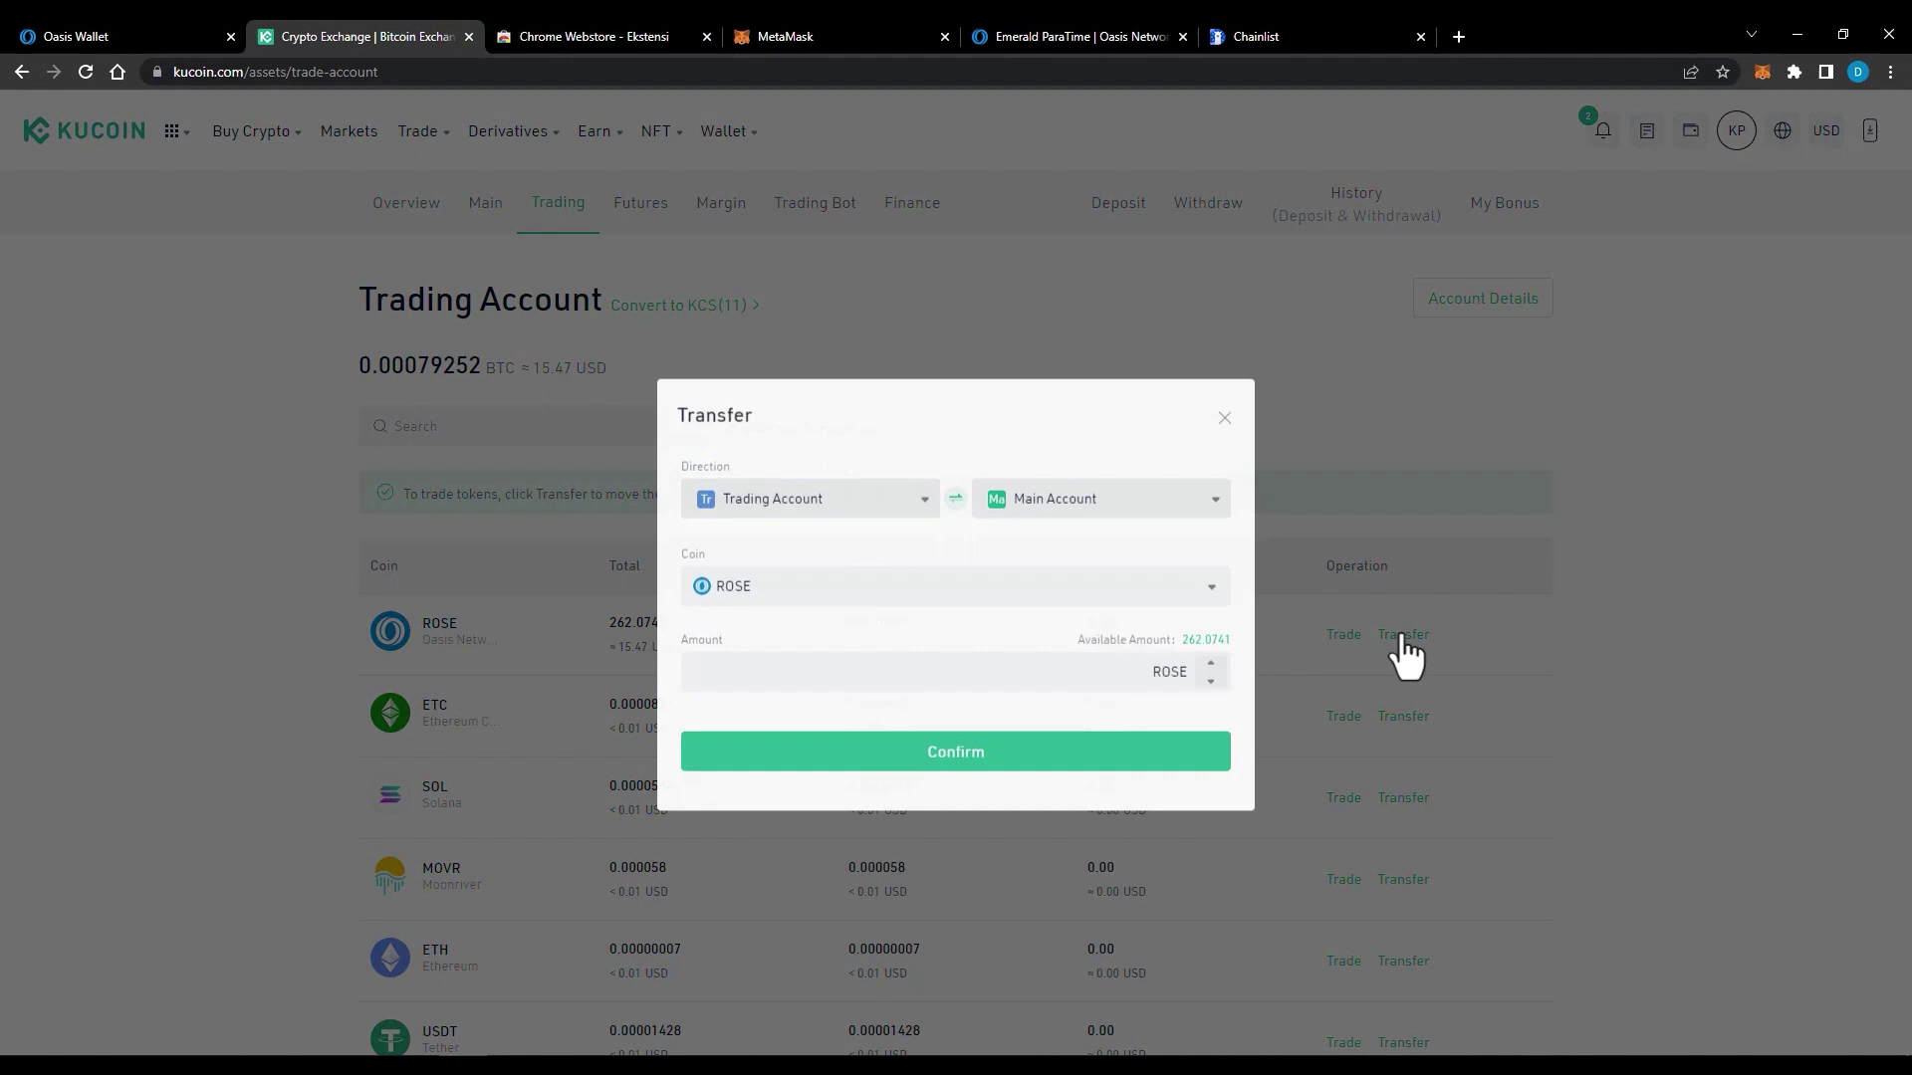
left_click(1212, 620)
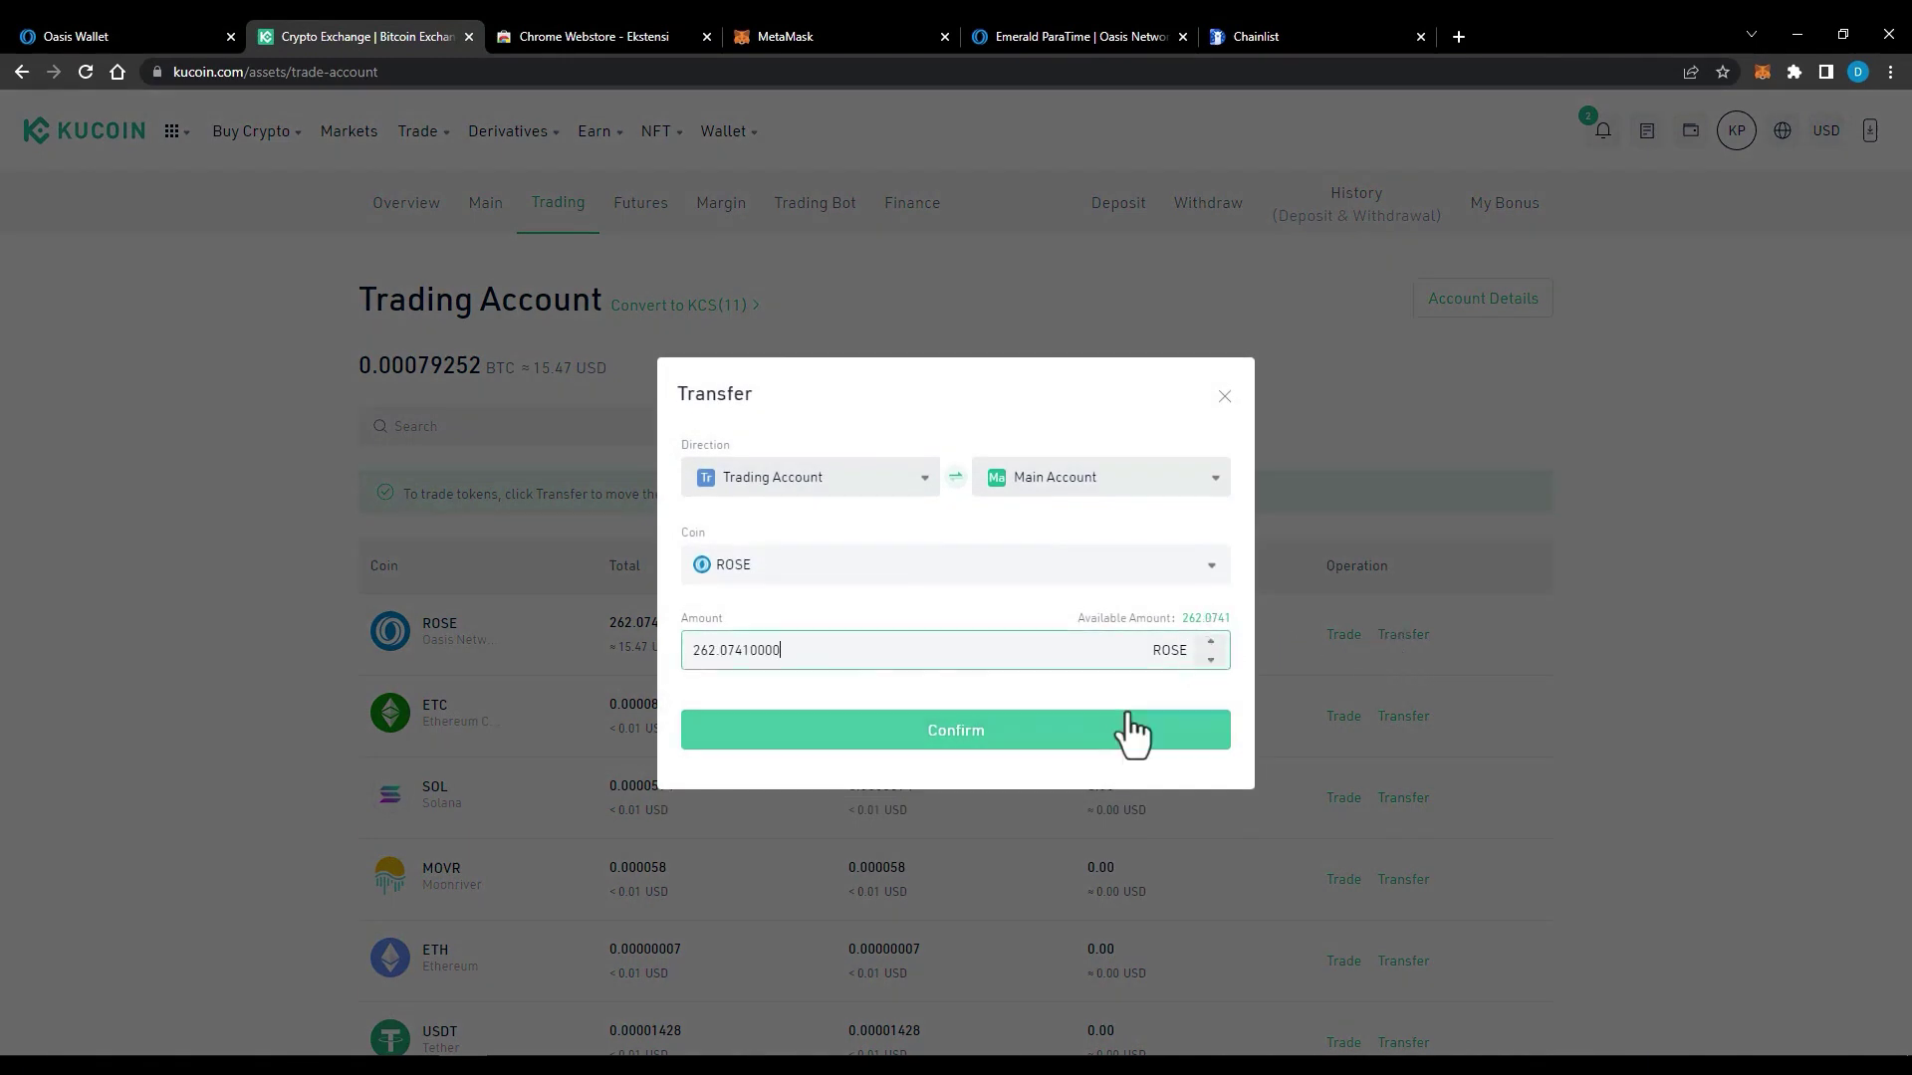
left_click(1133, 732)
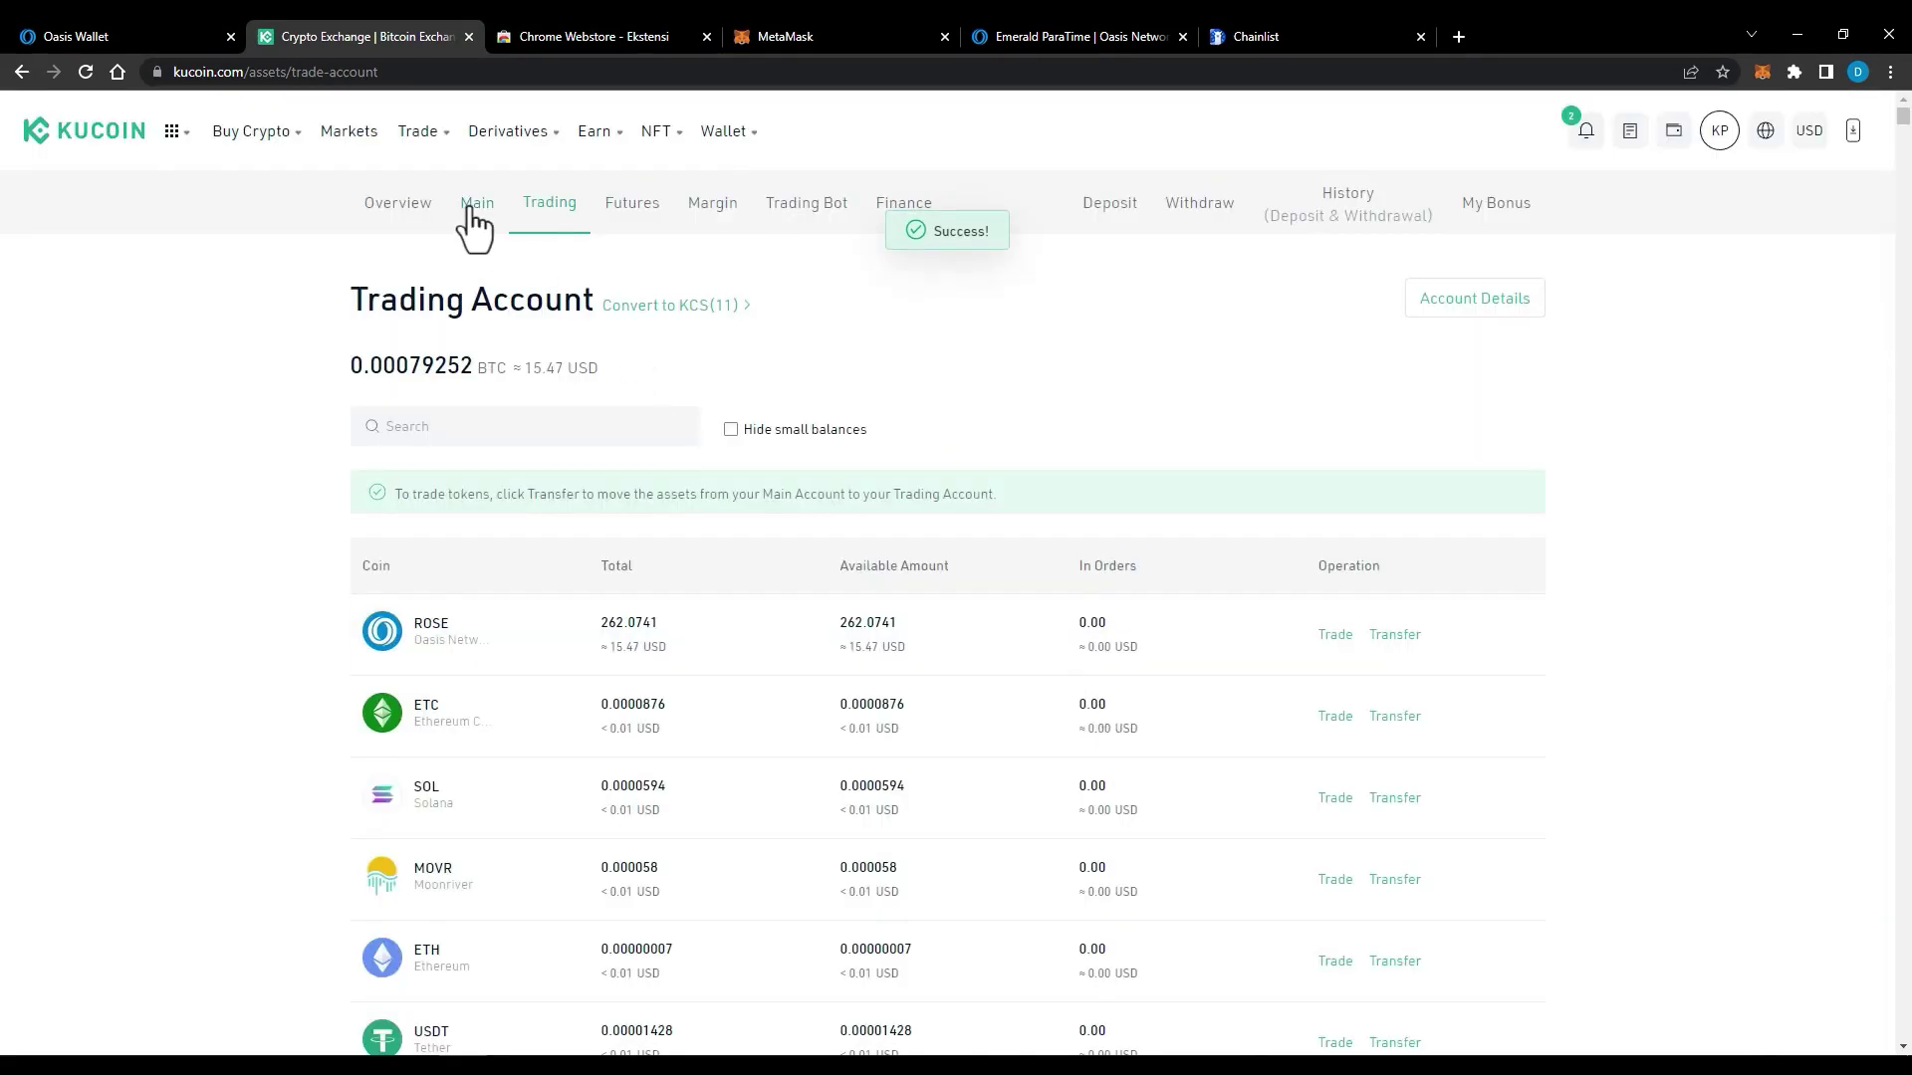
left_click(459, 209)
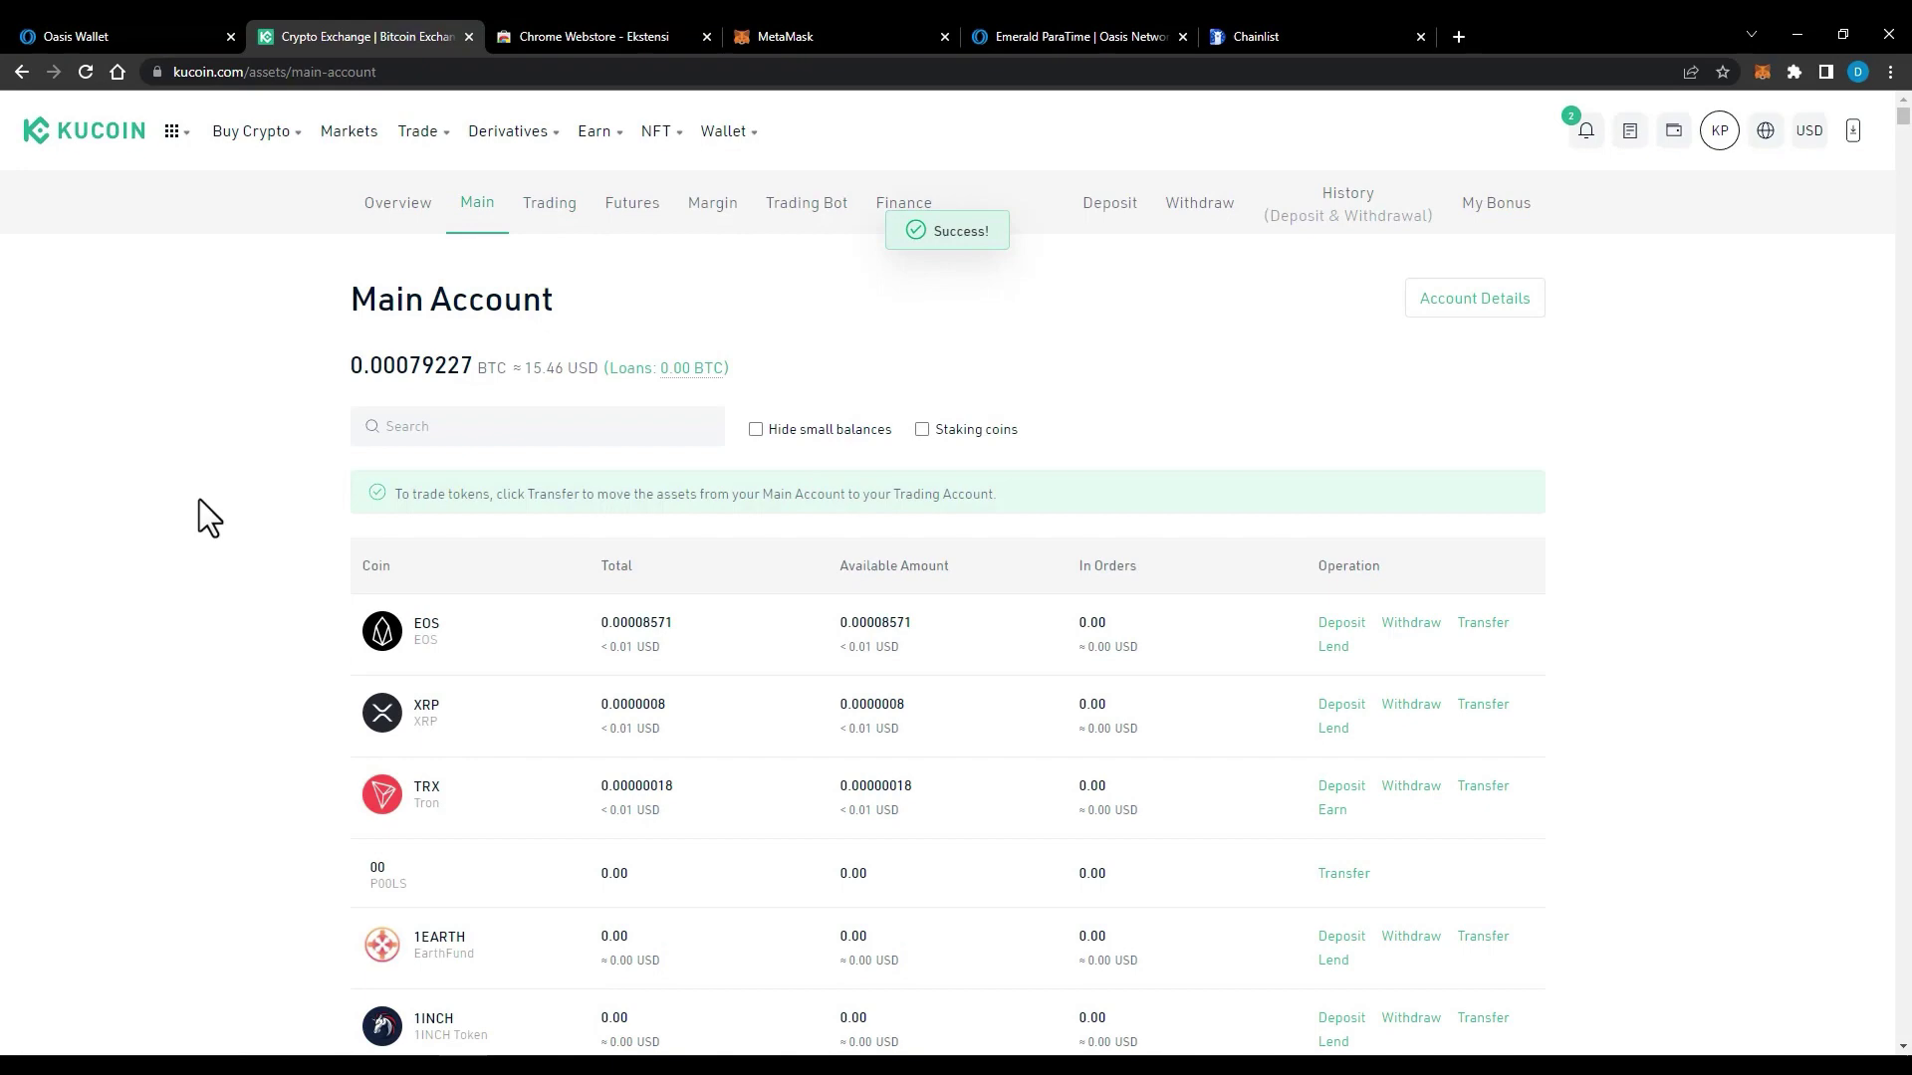
Step: Fill in a ROSE withdrawal to the Oasis wallet address on the OASIS network for the full 261.9741 ROSE
left_click(51, 16)
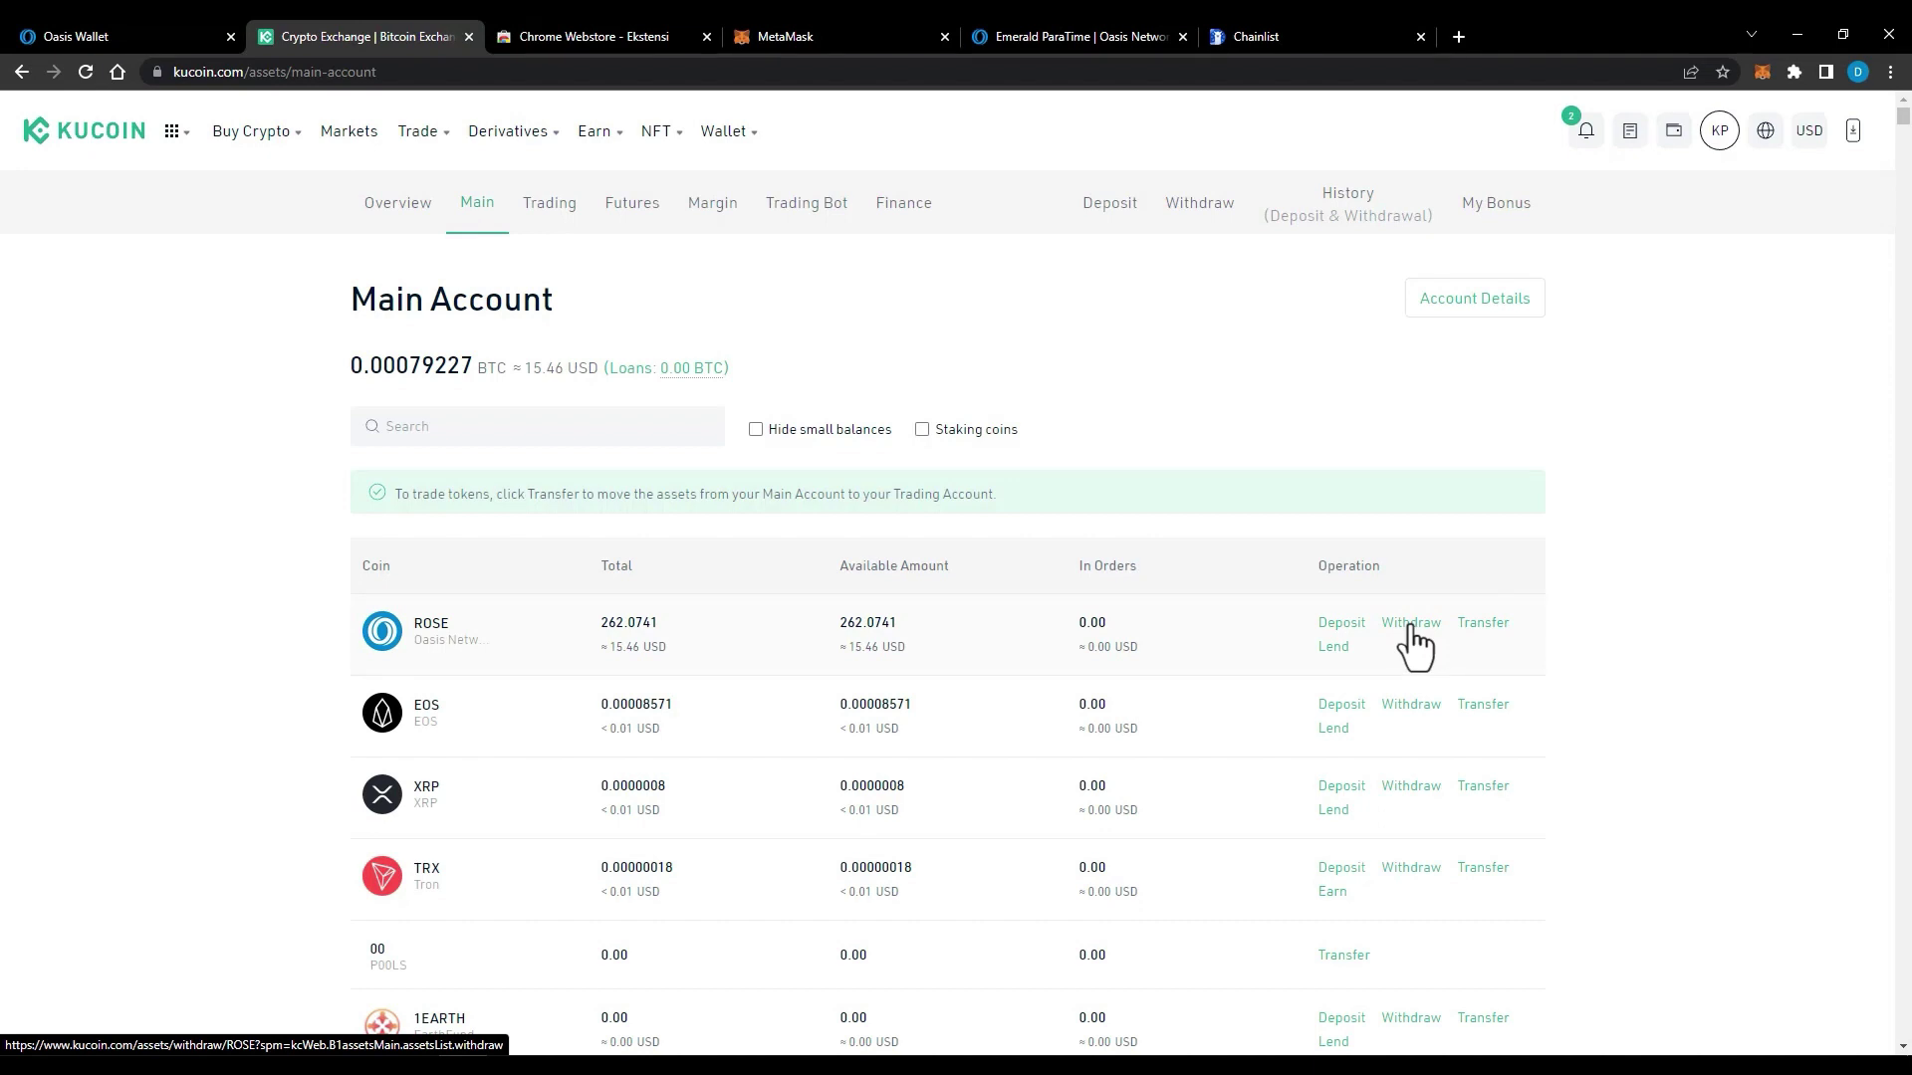
left_click(1410, 624)
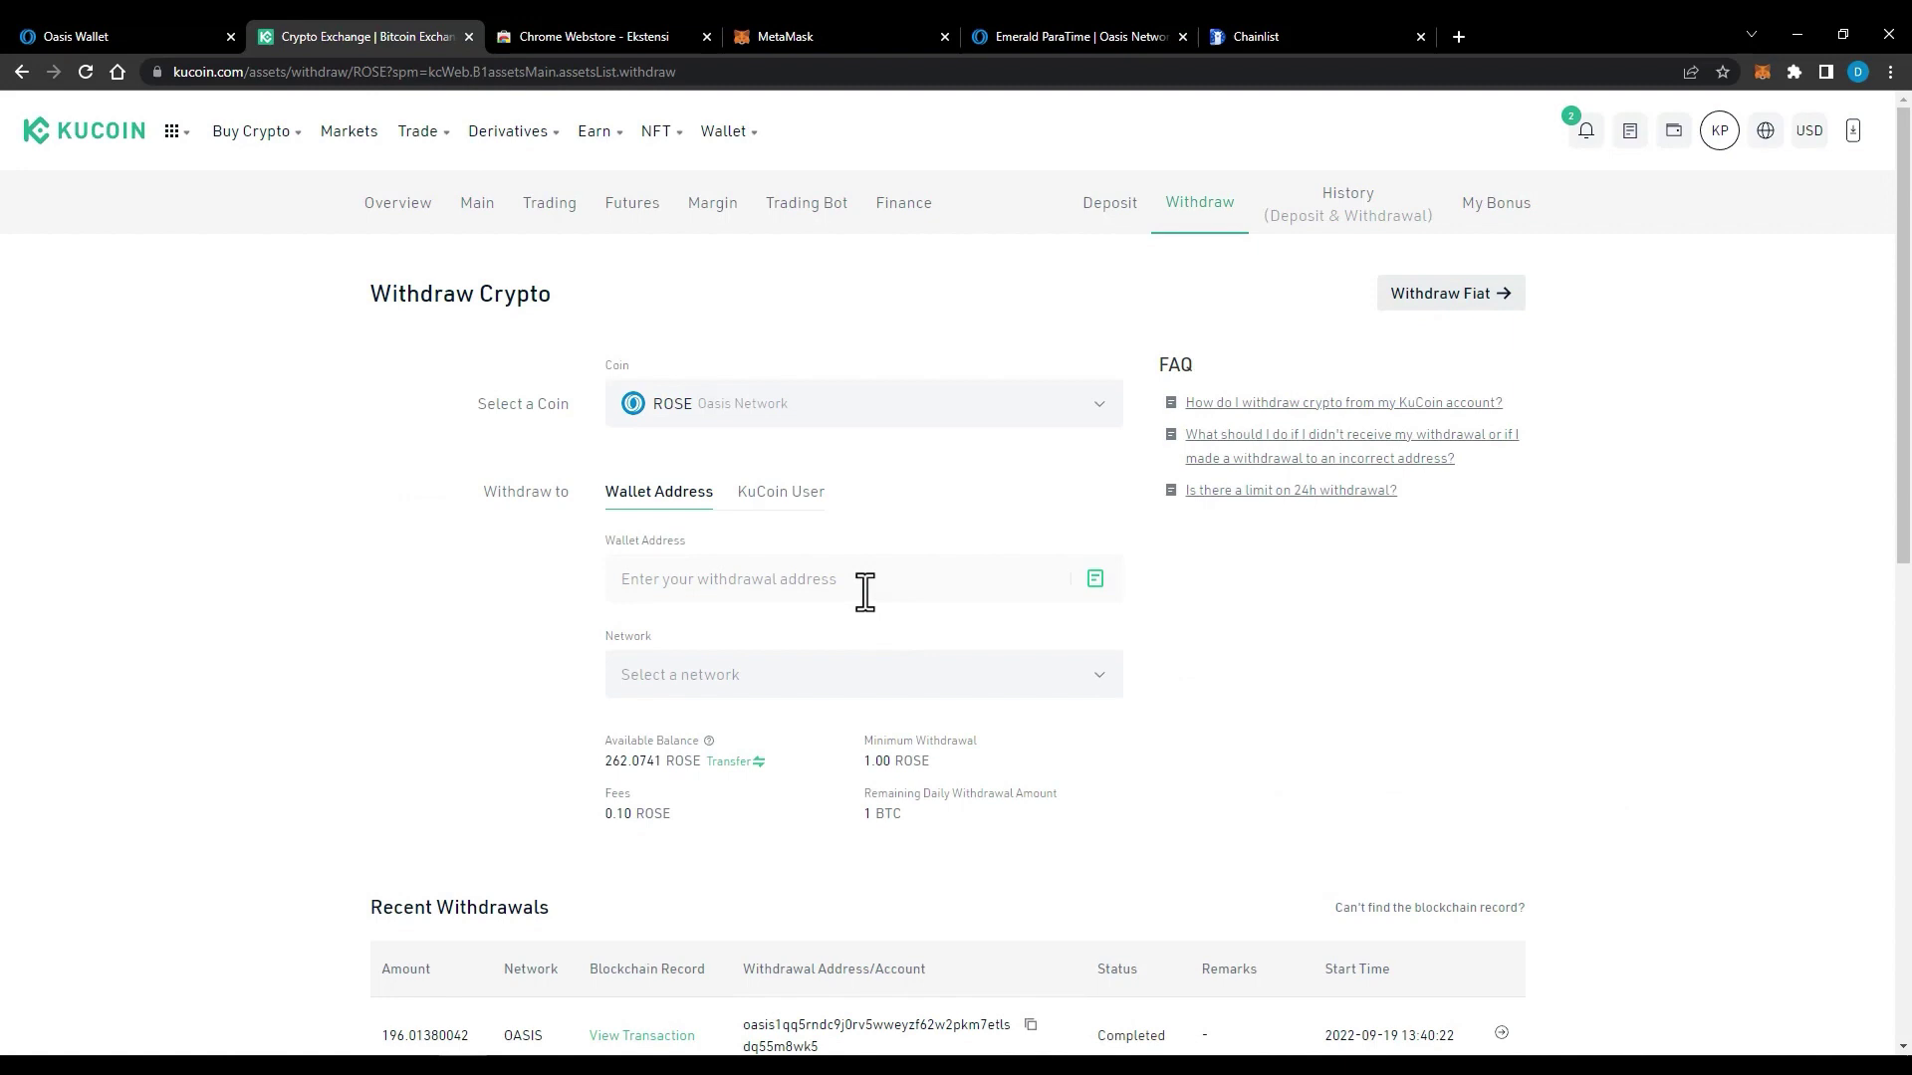
left_click(865, 591)
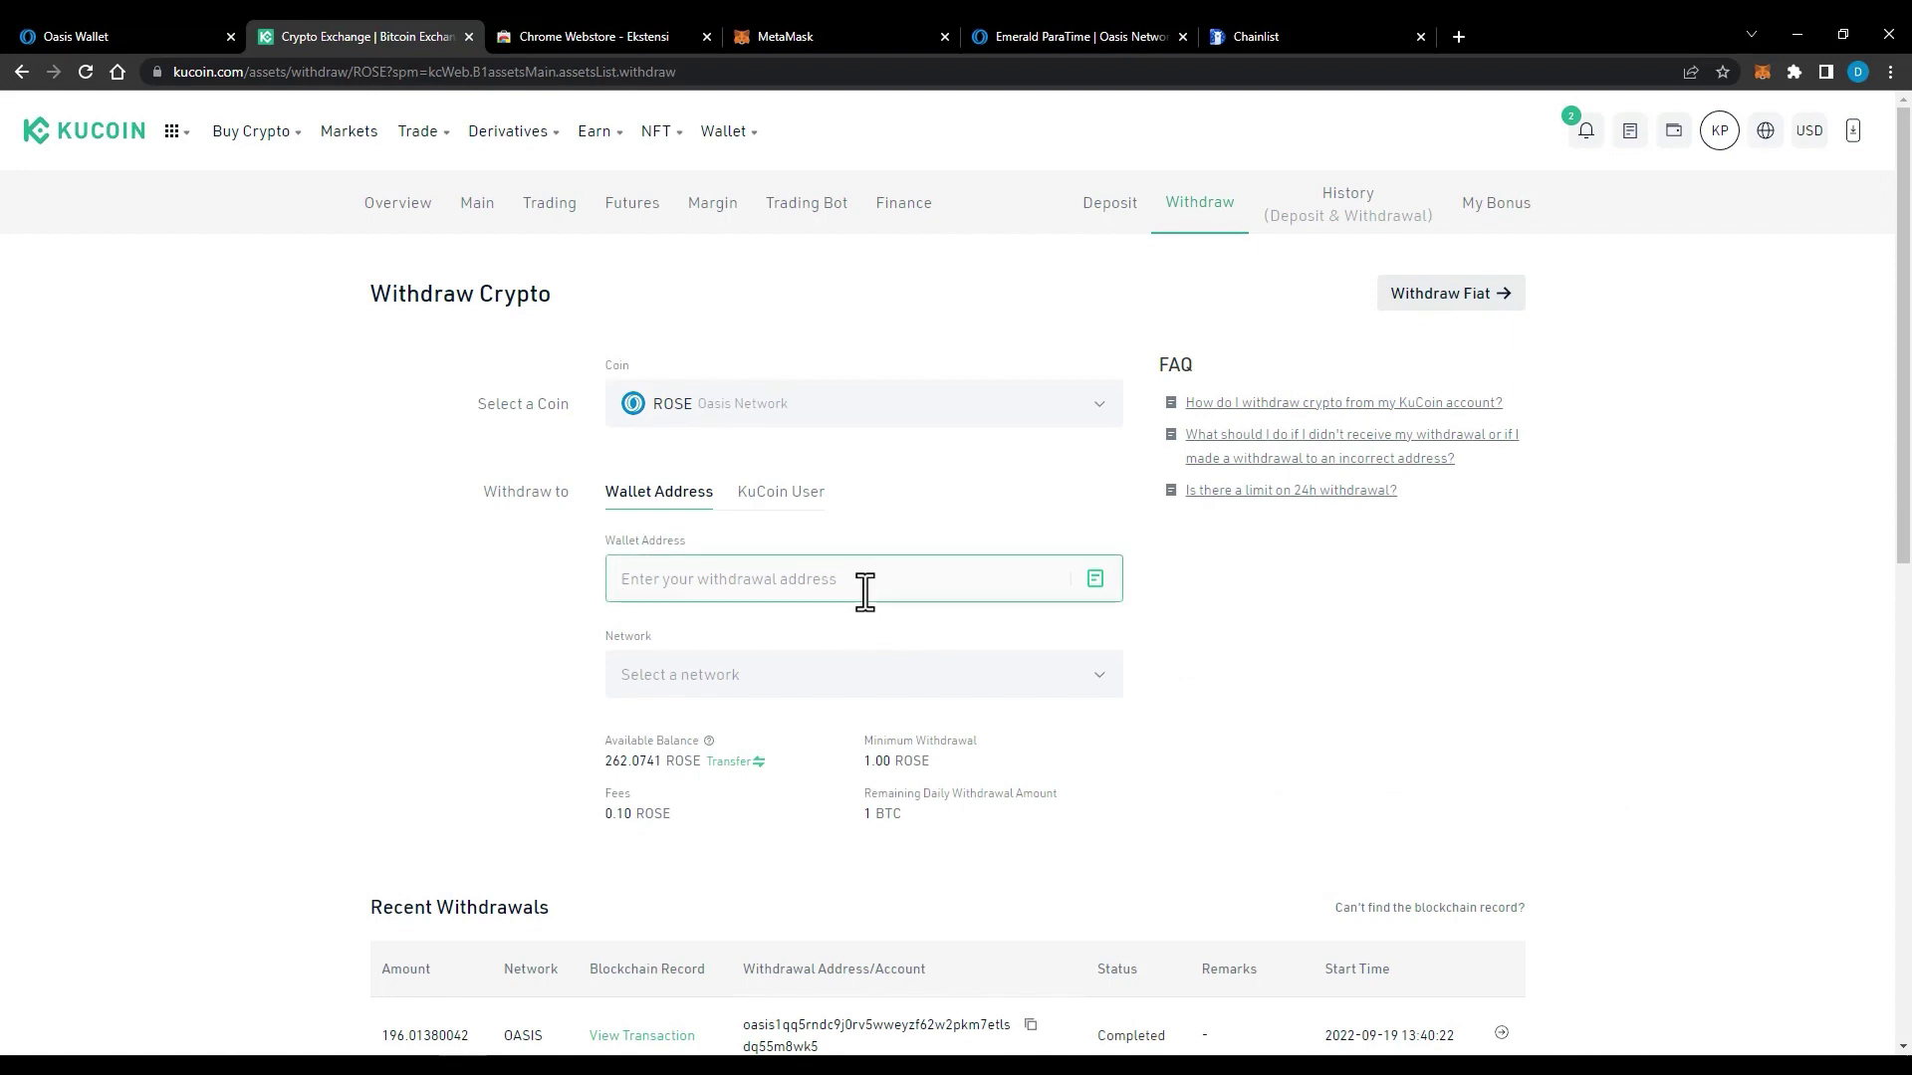
scroll(996, 612, "down", 1)
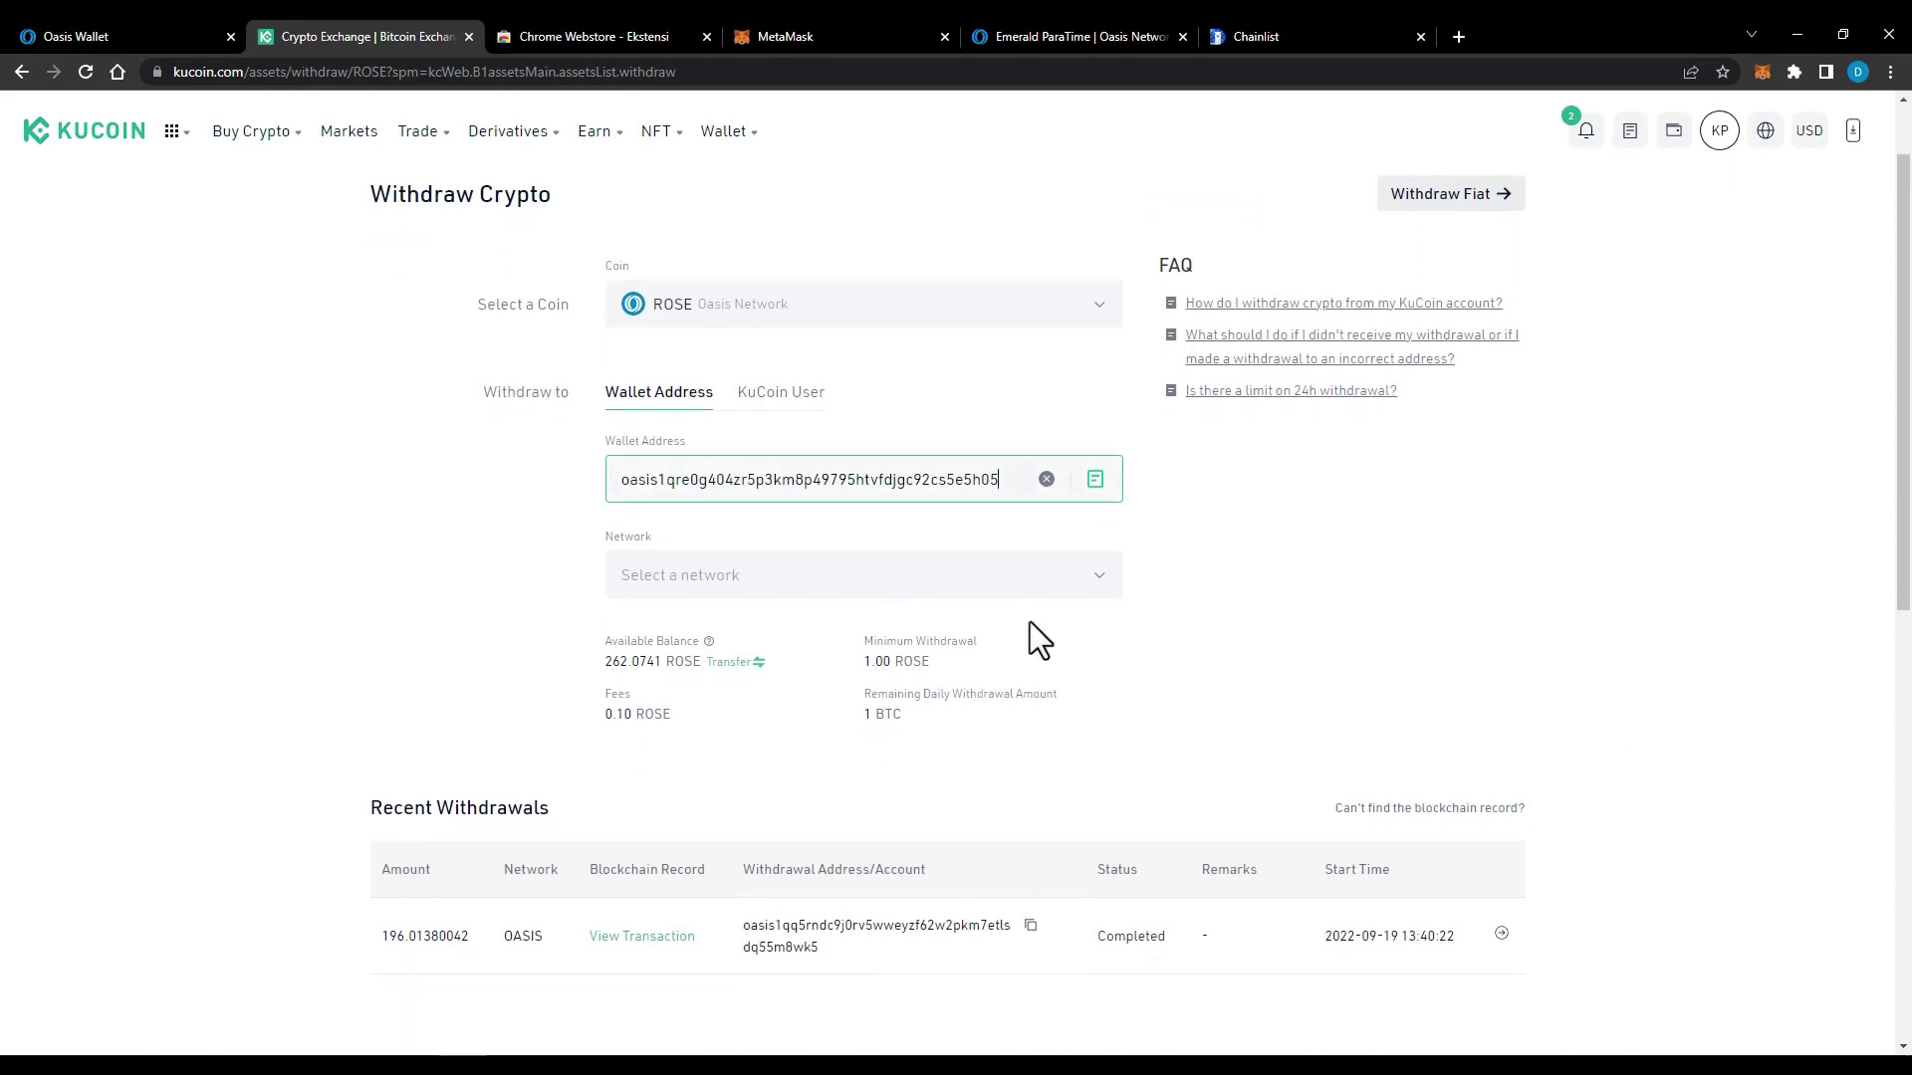
left_click(1029, 697)
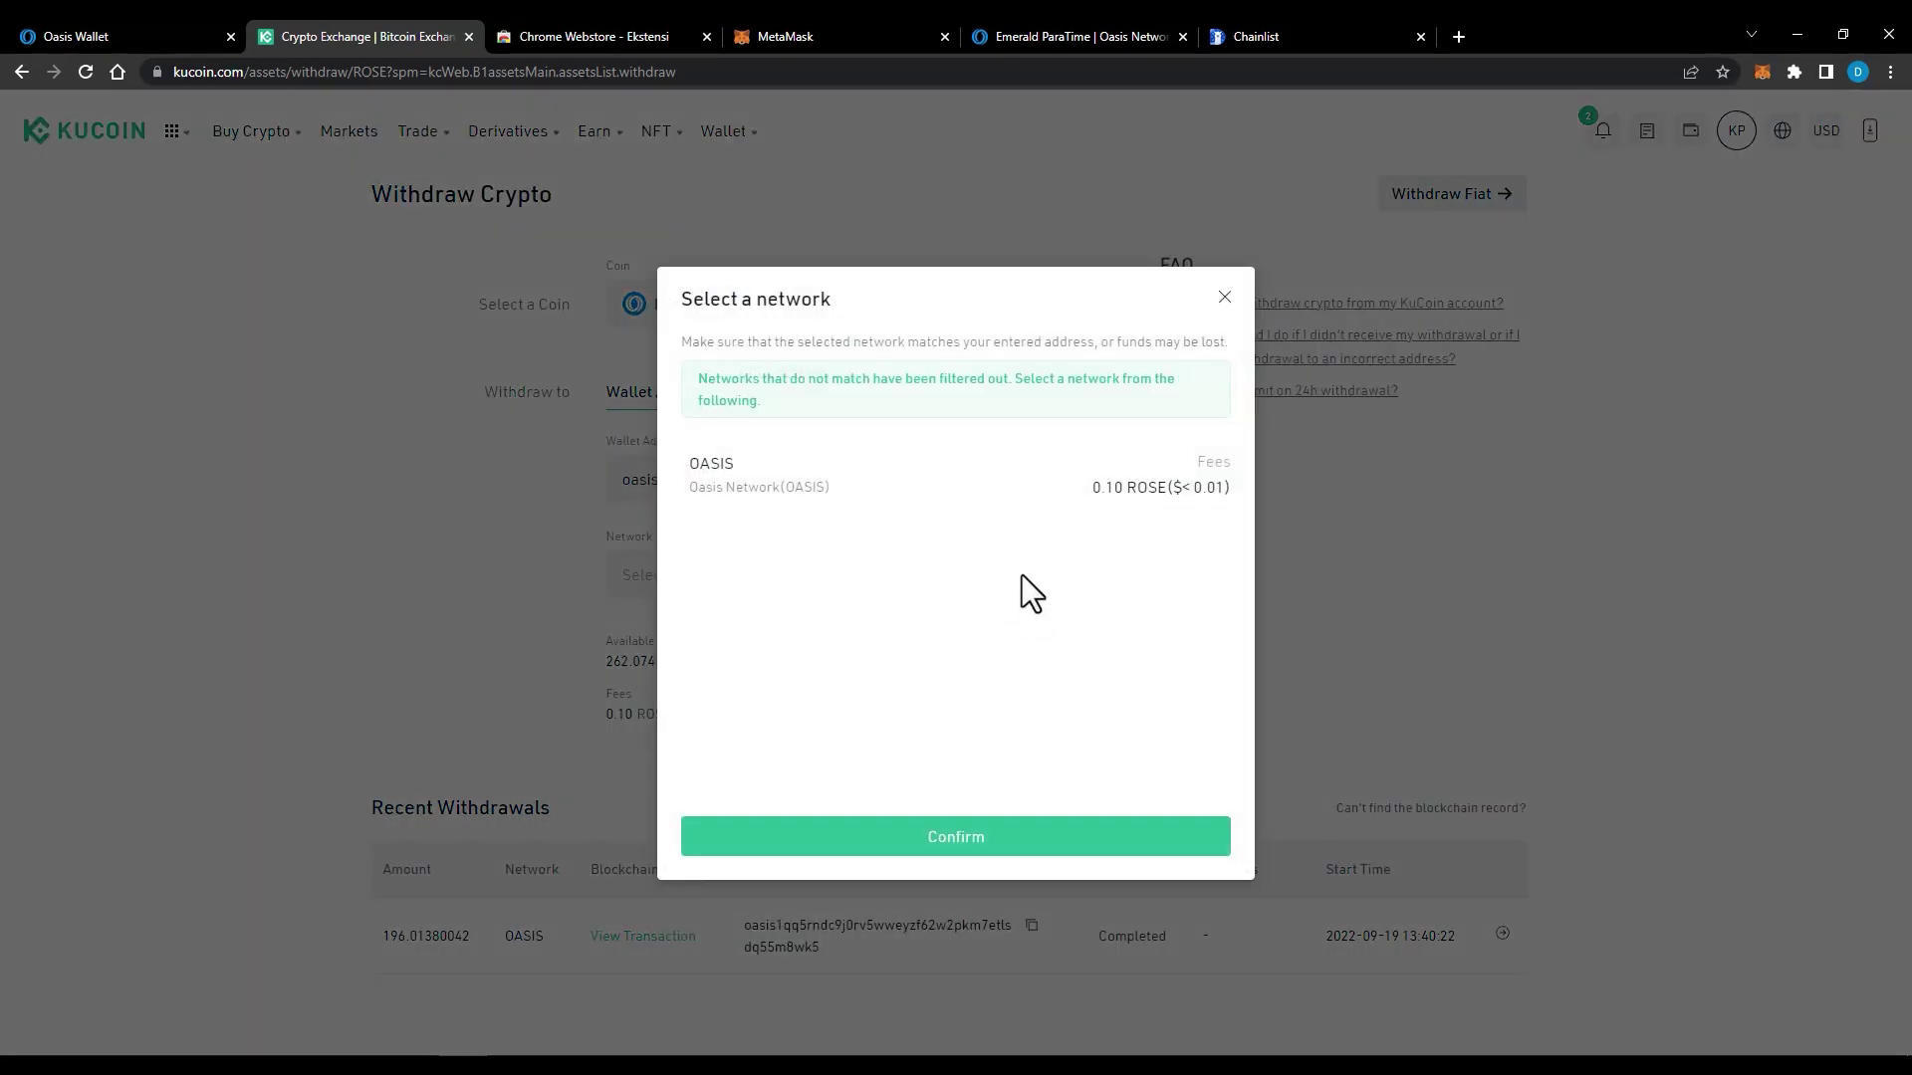
left_click(943, 832)
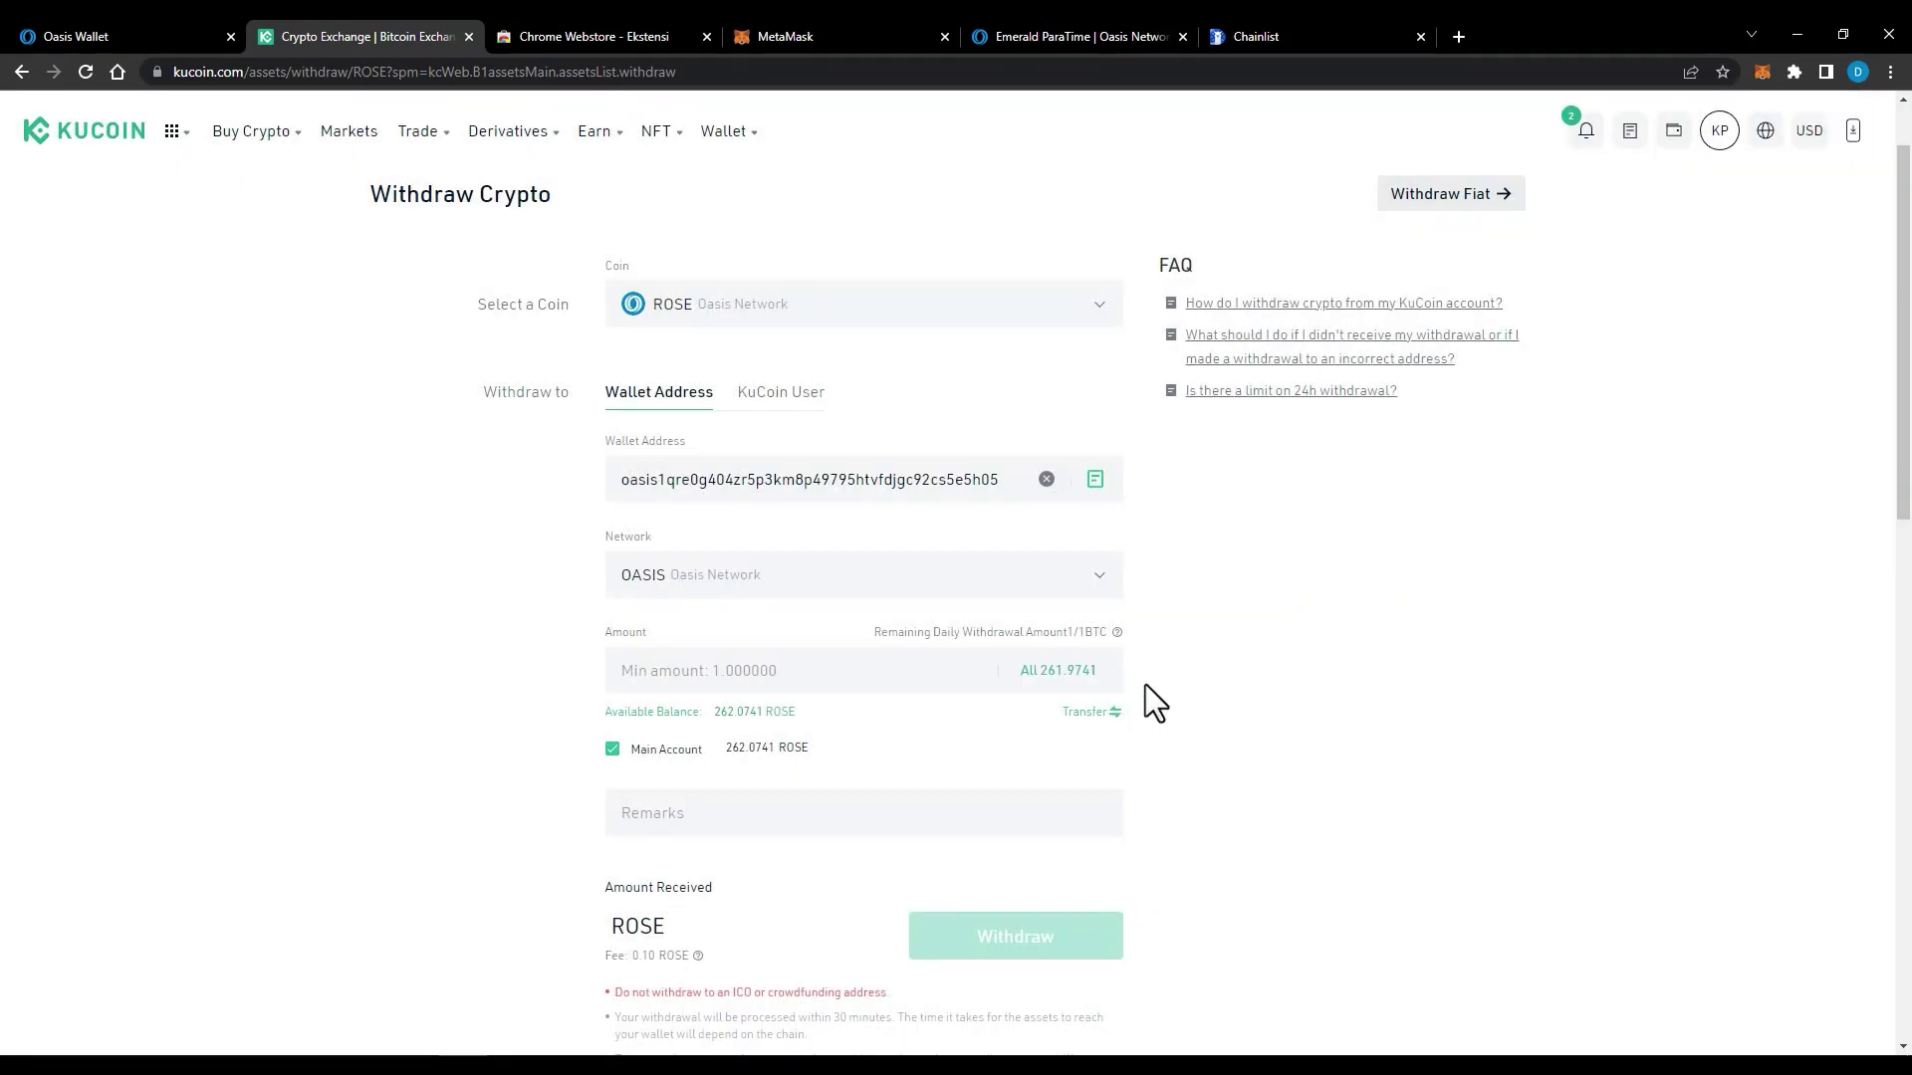
scroll(1145, 692, "down", 2)
left_click(1059, 472)
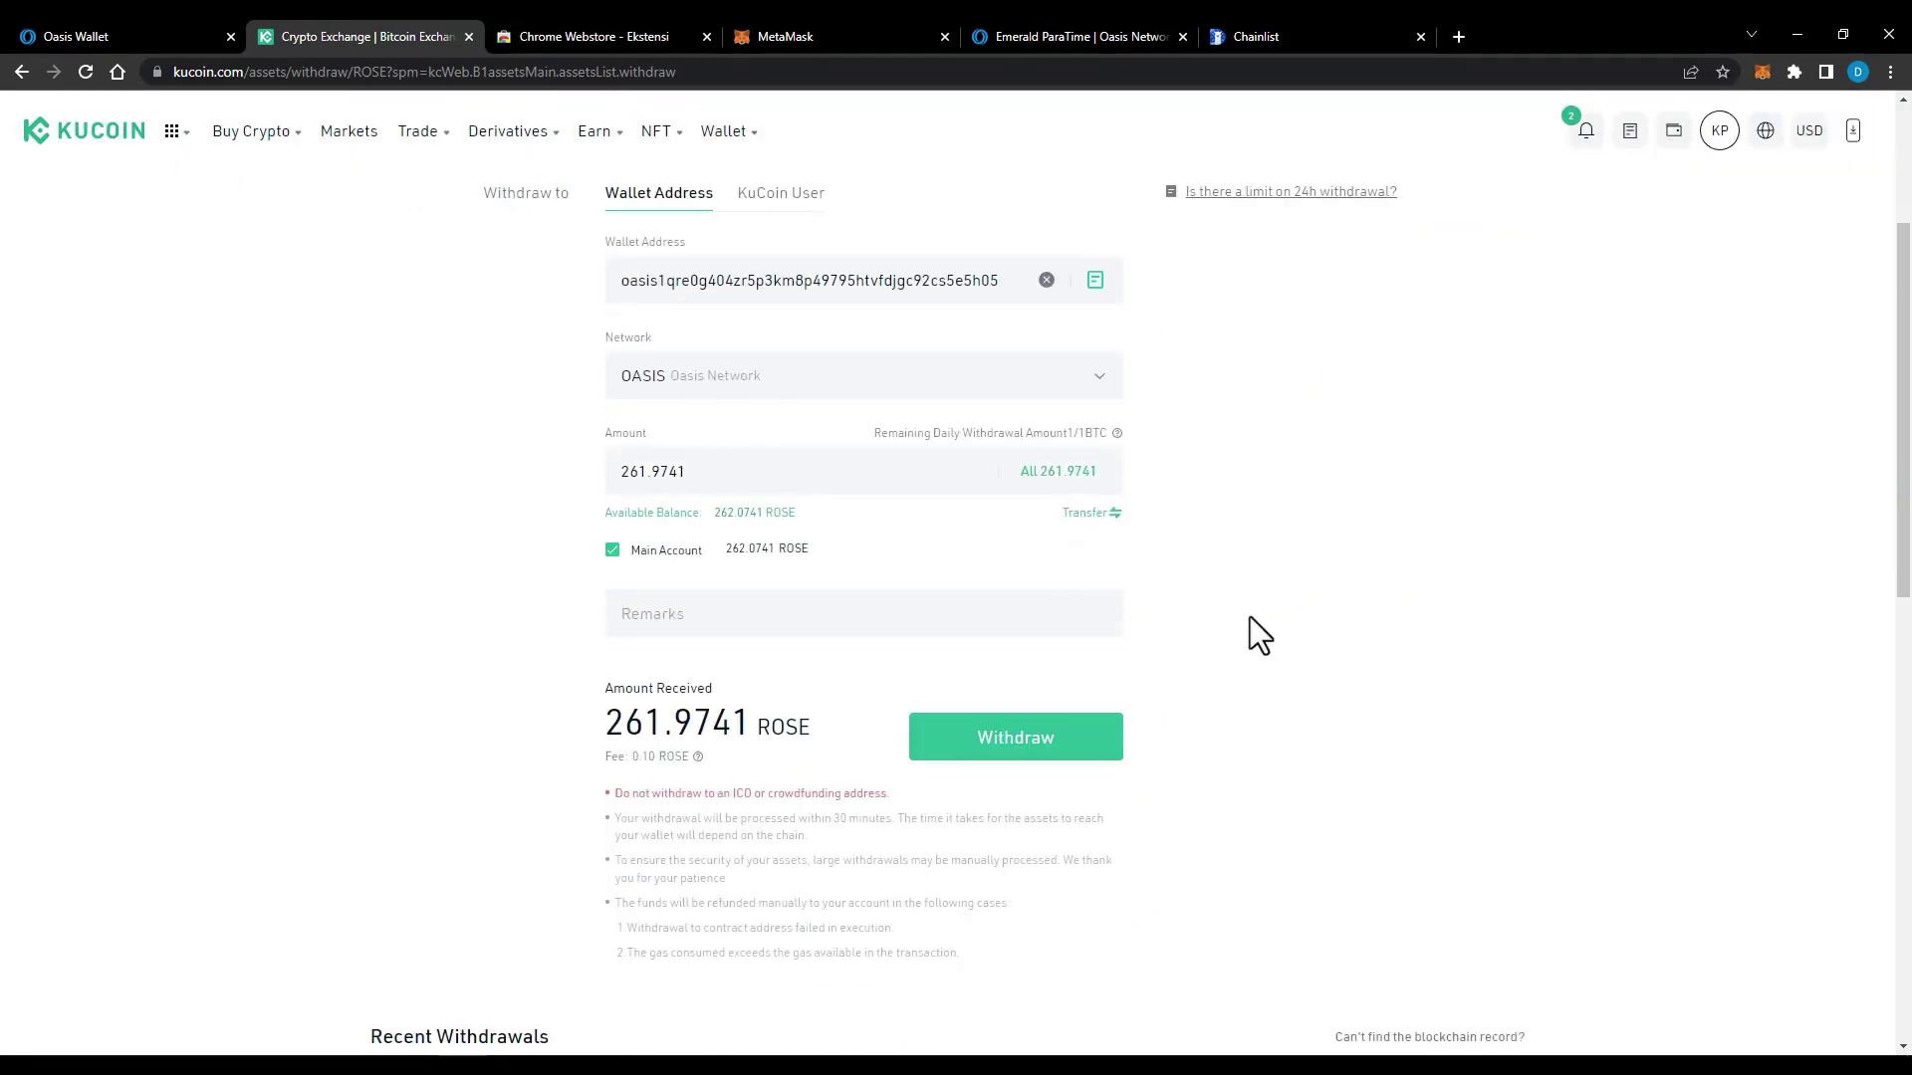
Step: Submit and confirm the withdrawal, entering the trading password, email verification code and 2FA code
left_click(1046, 749)
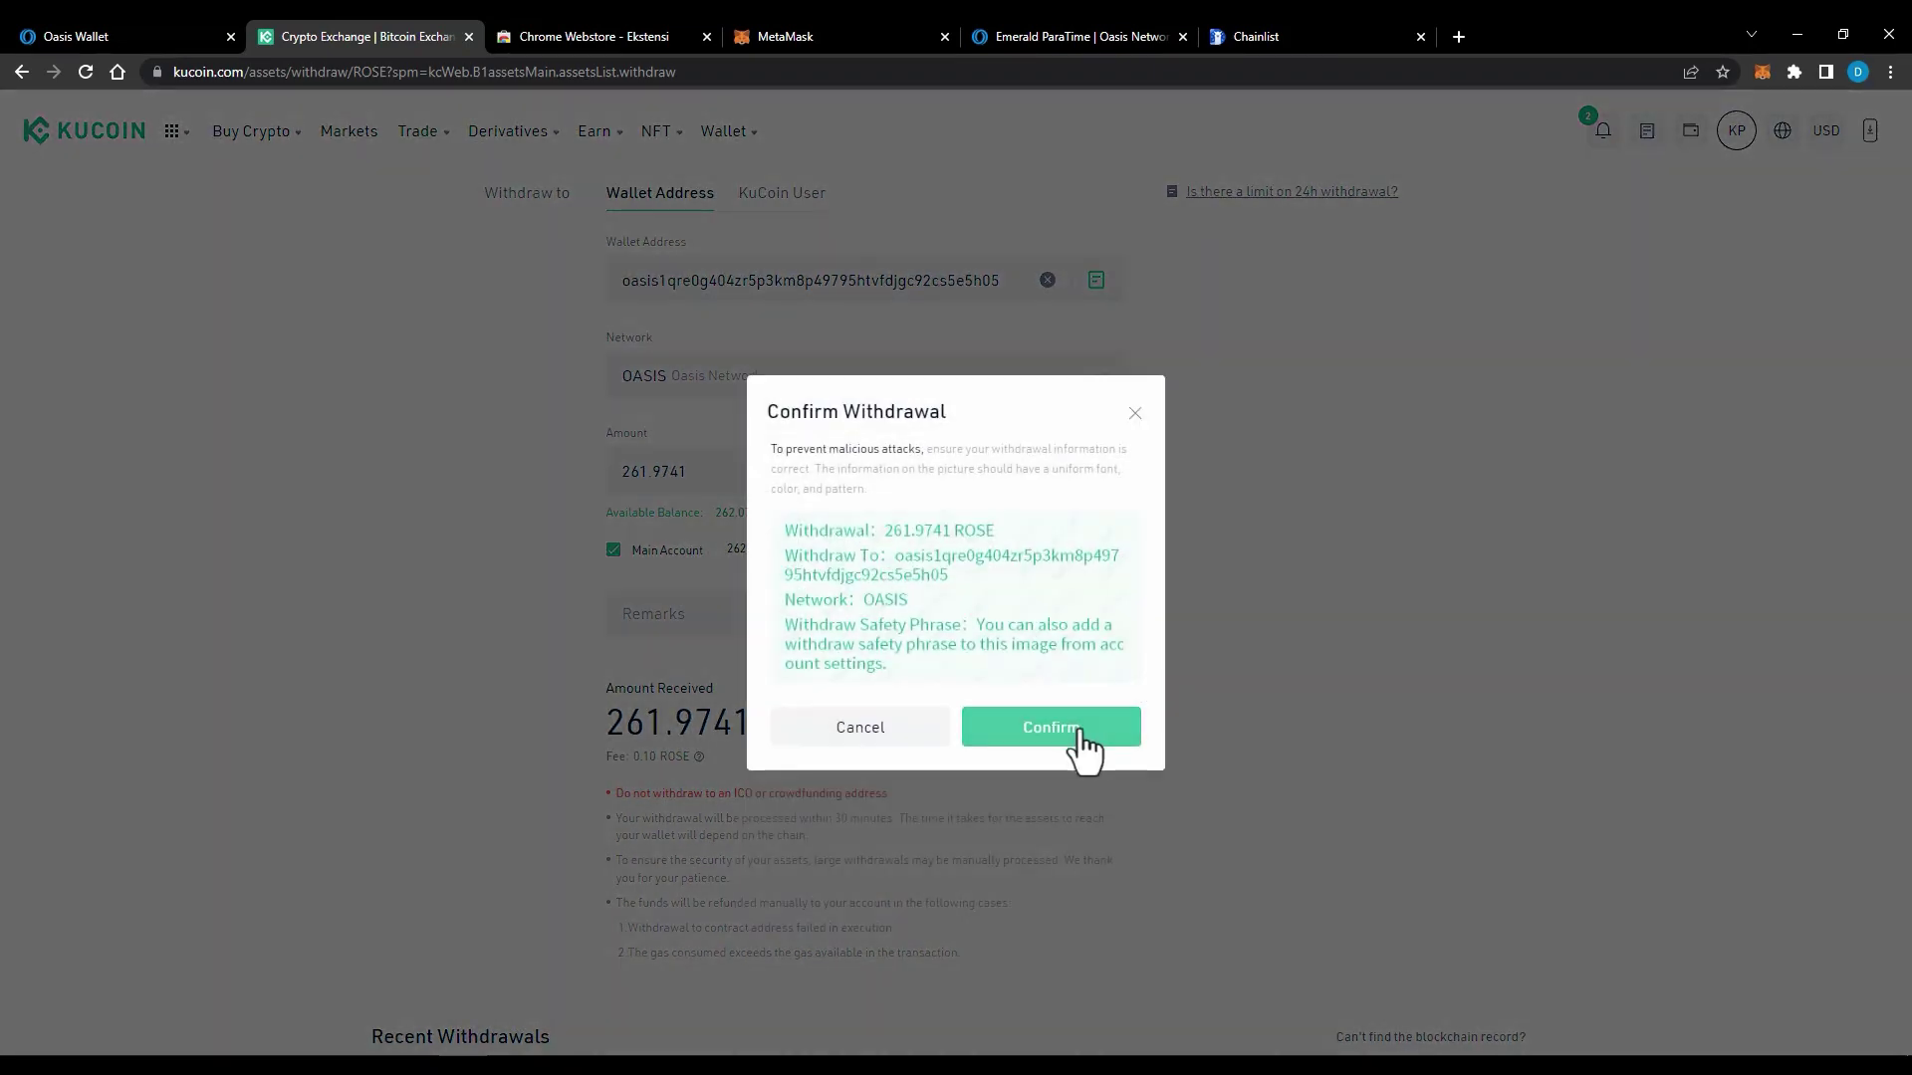
left_click(1082, 749)
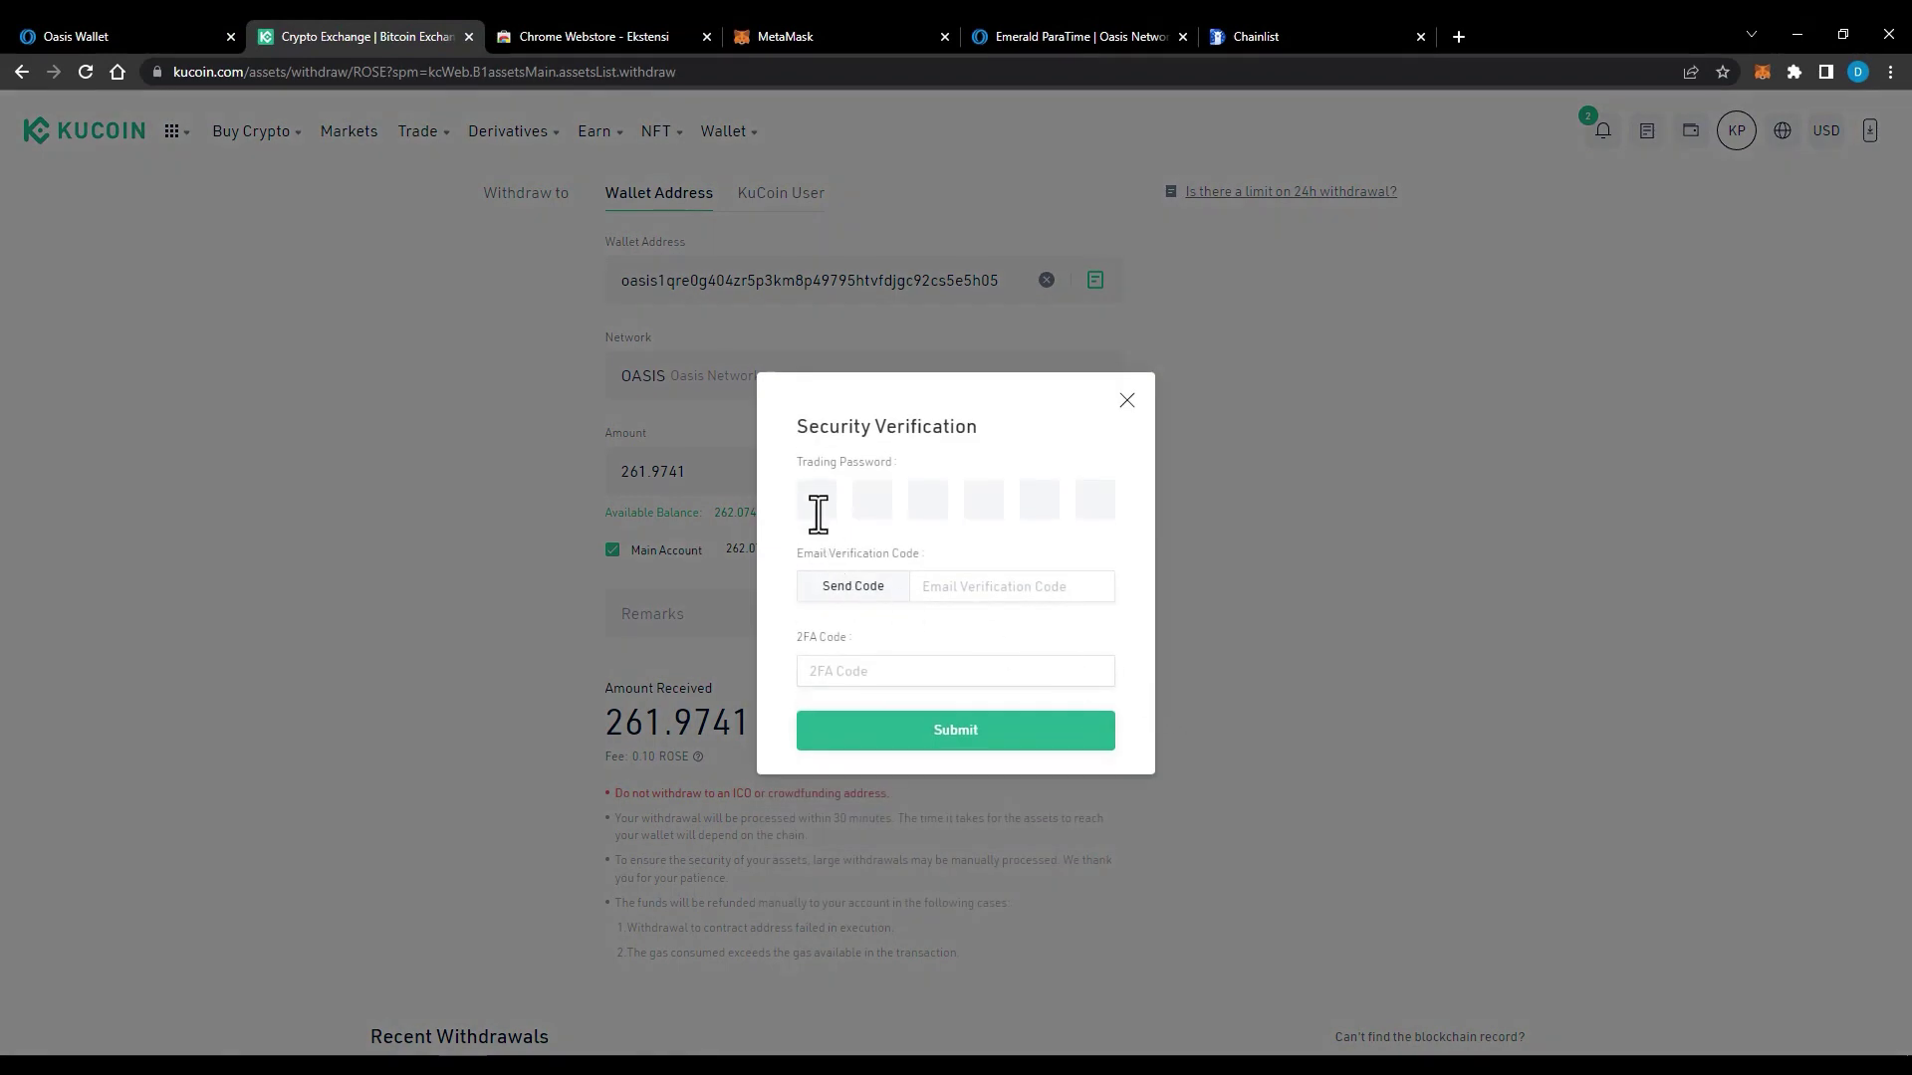
left_click(815, 503)
type("******")
left_click(812, 588)
left_click(973, 588)
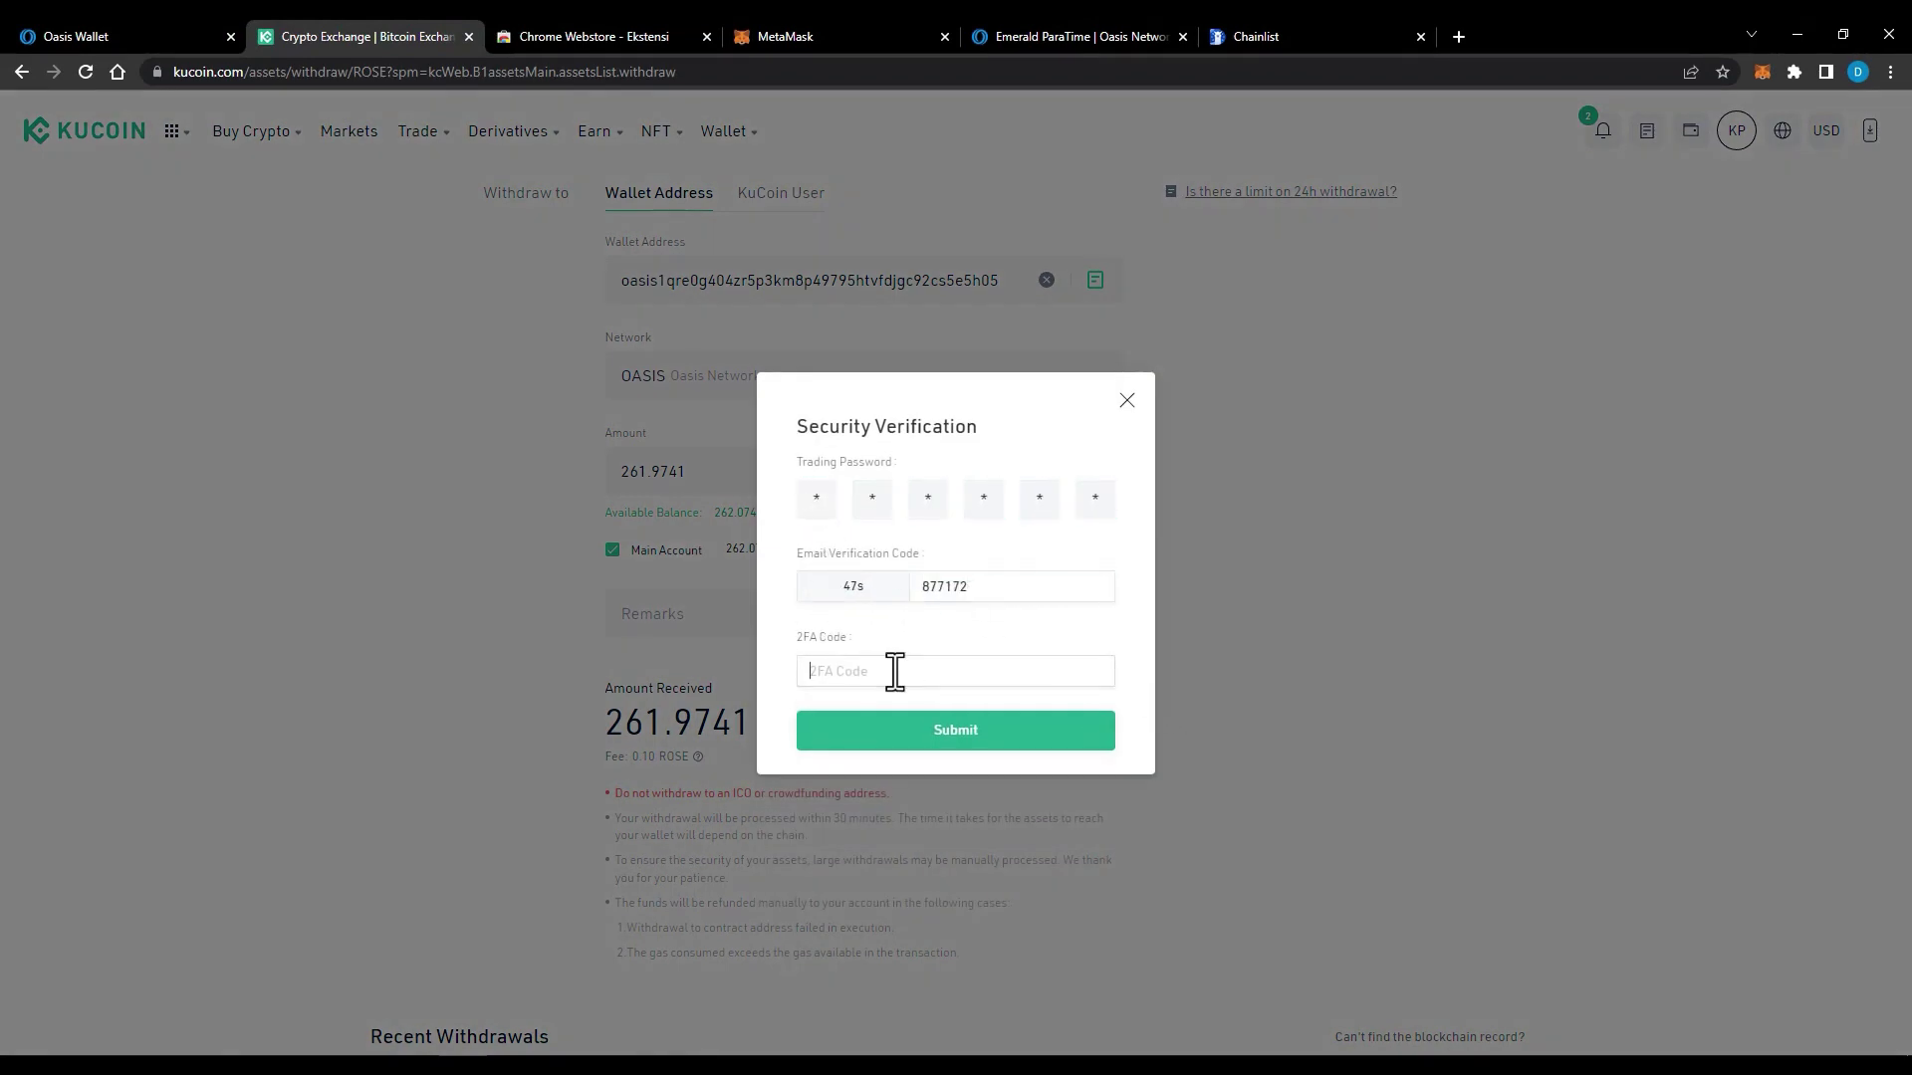
left_click(897, 670)
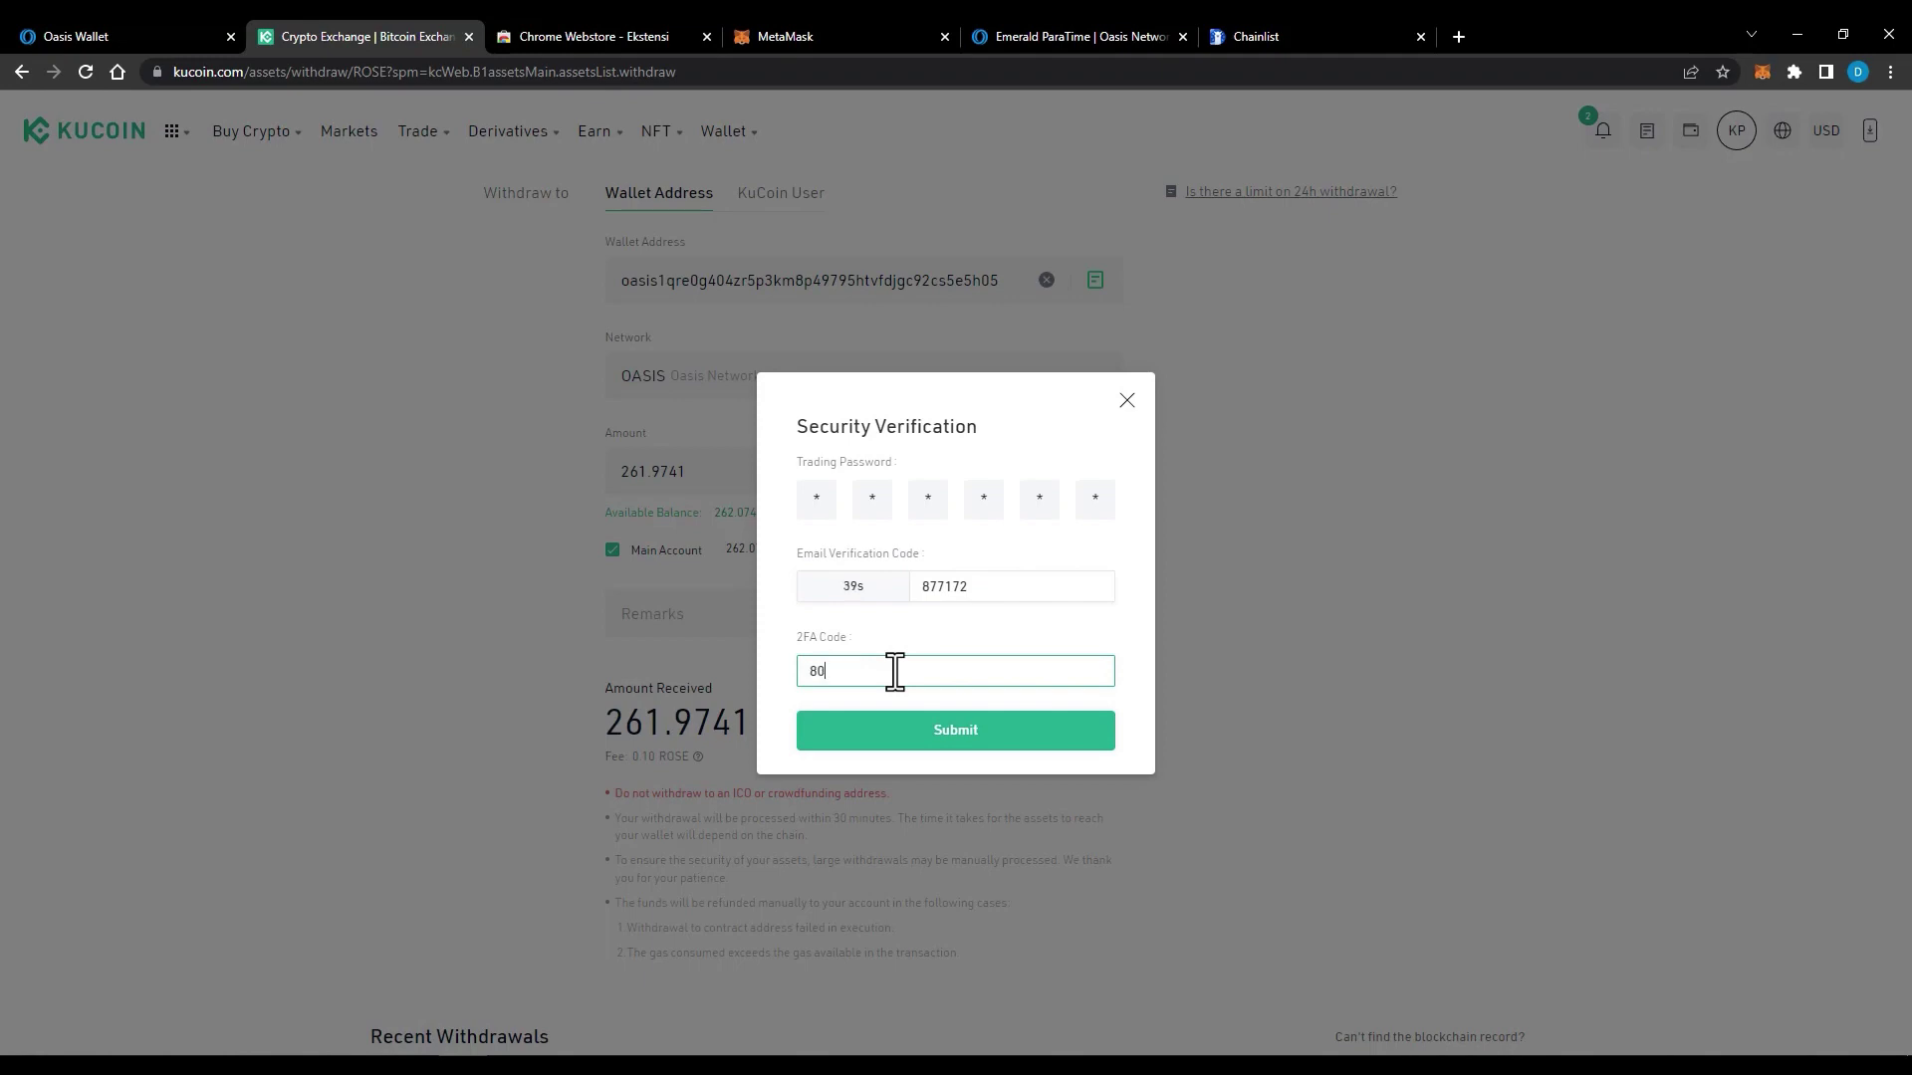
left_click(902, 742)
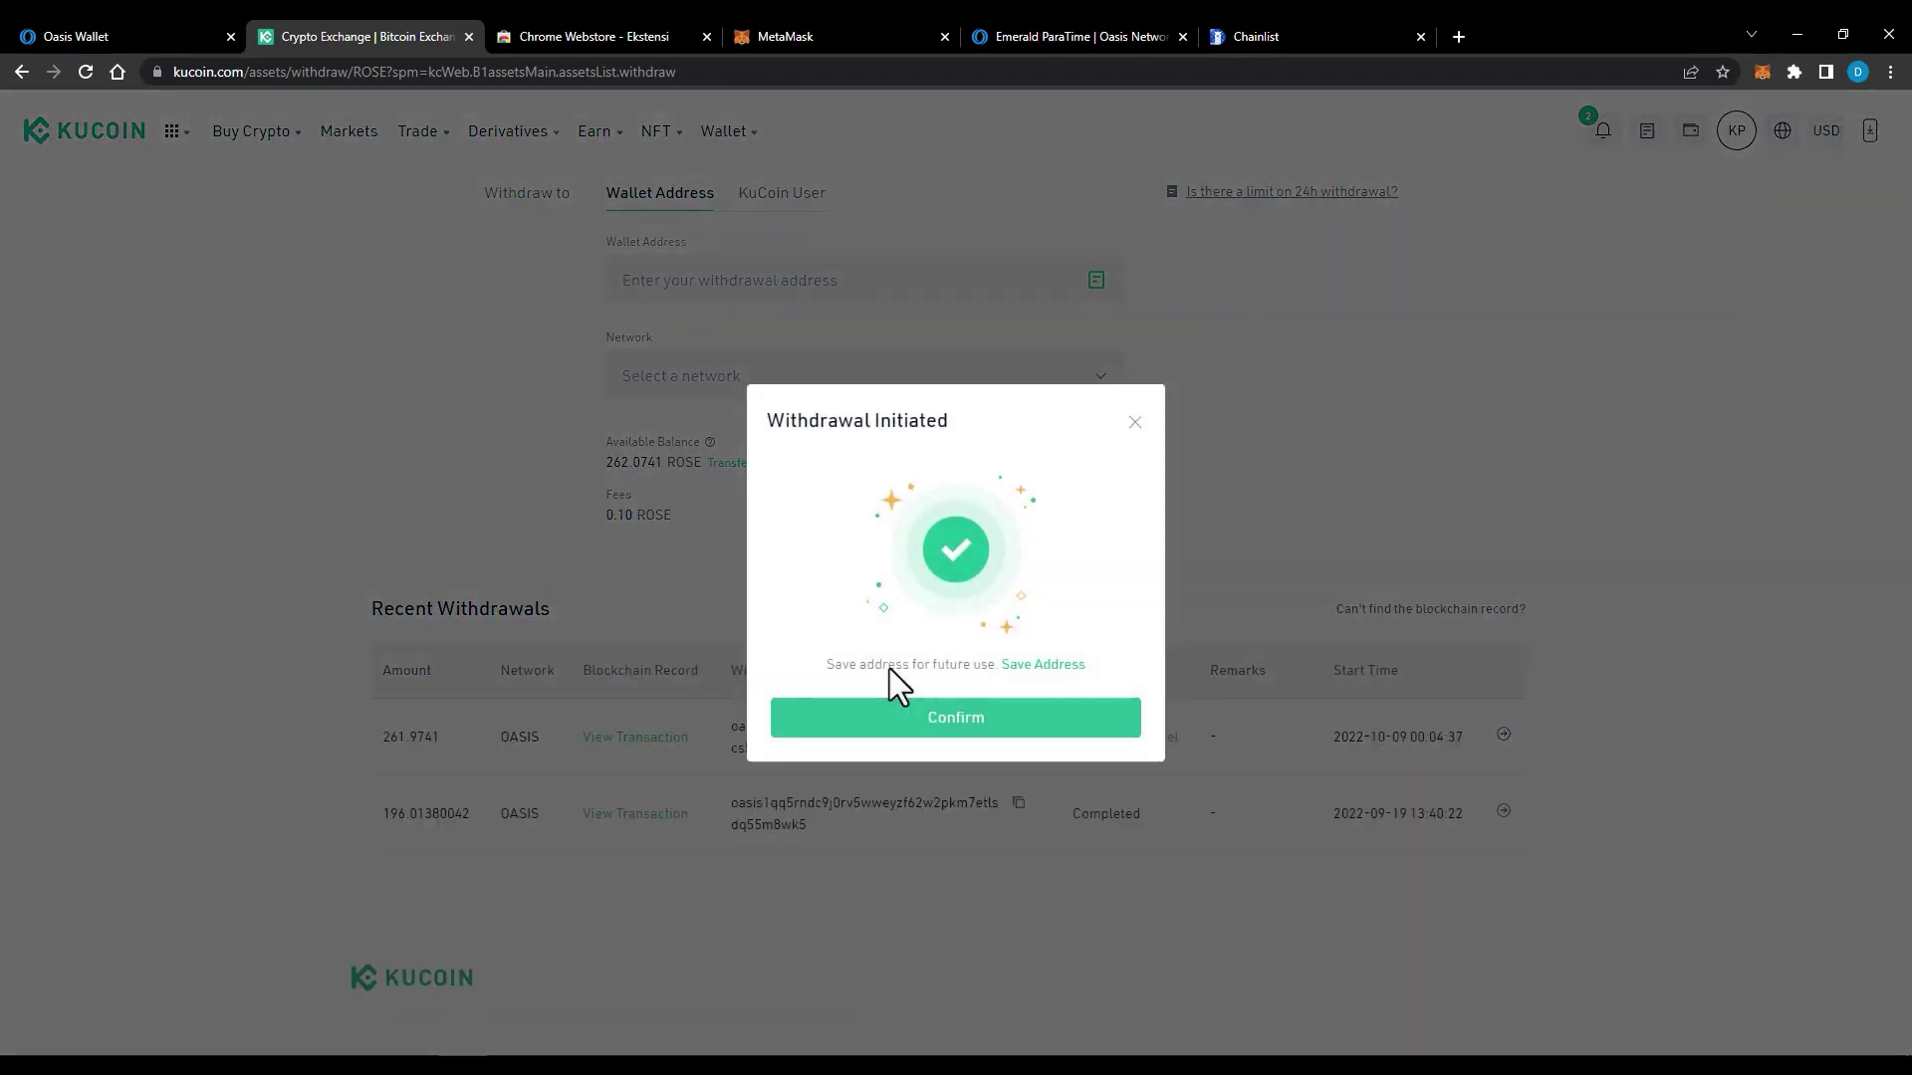
left_click(909, 718)
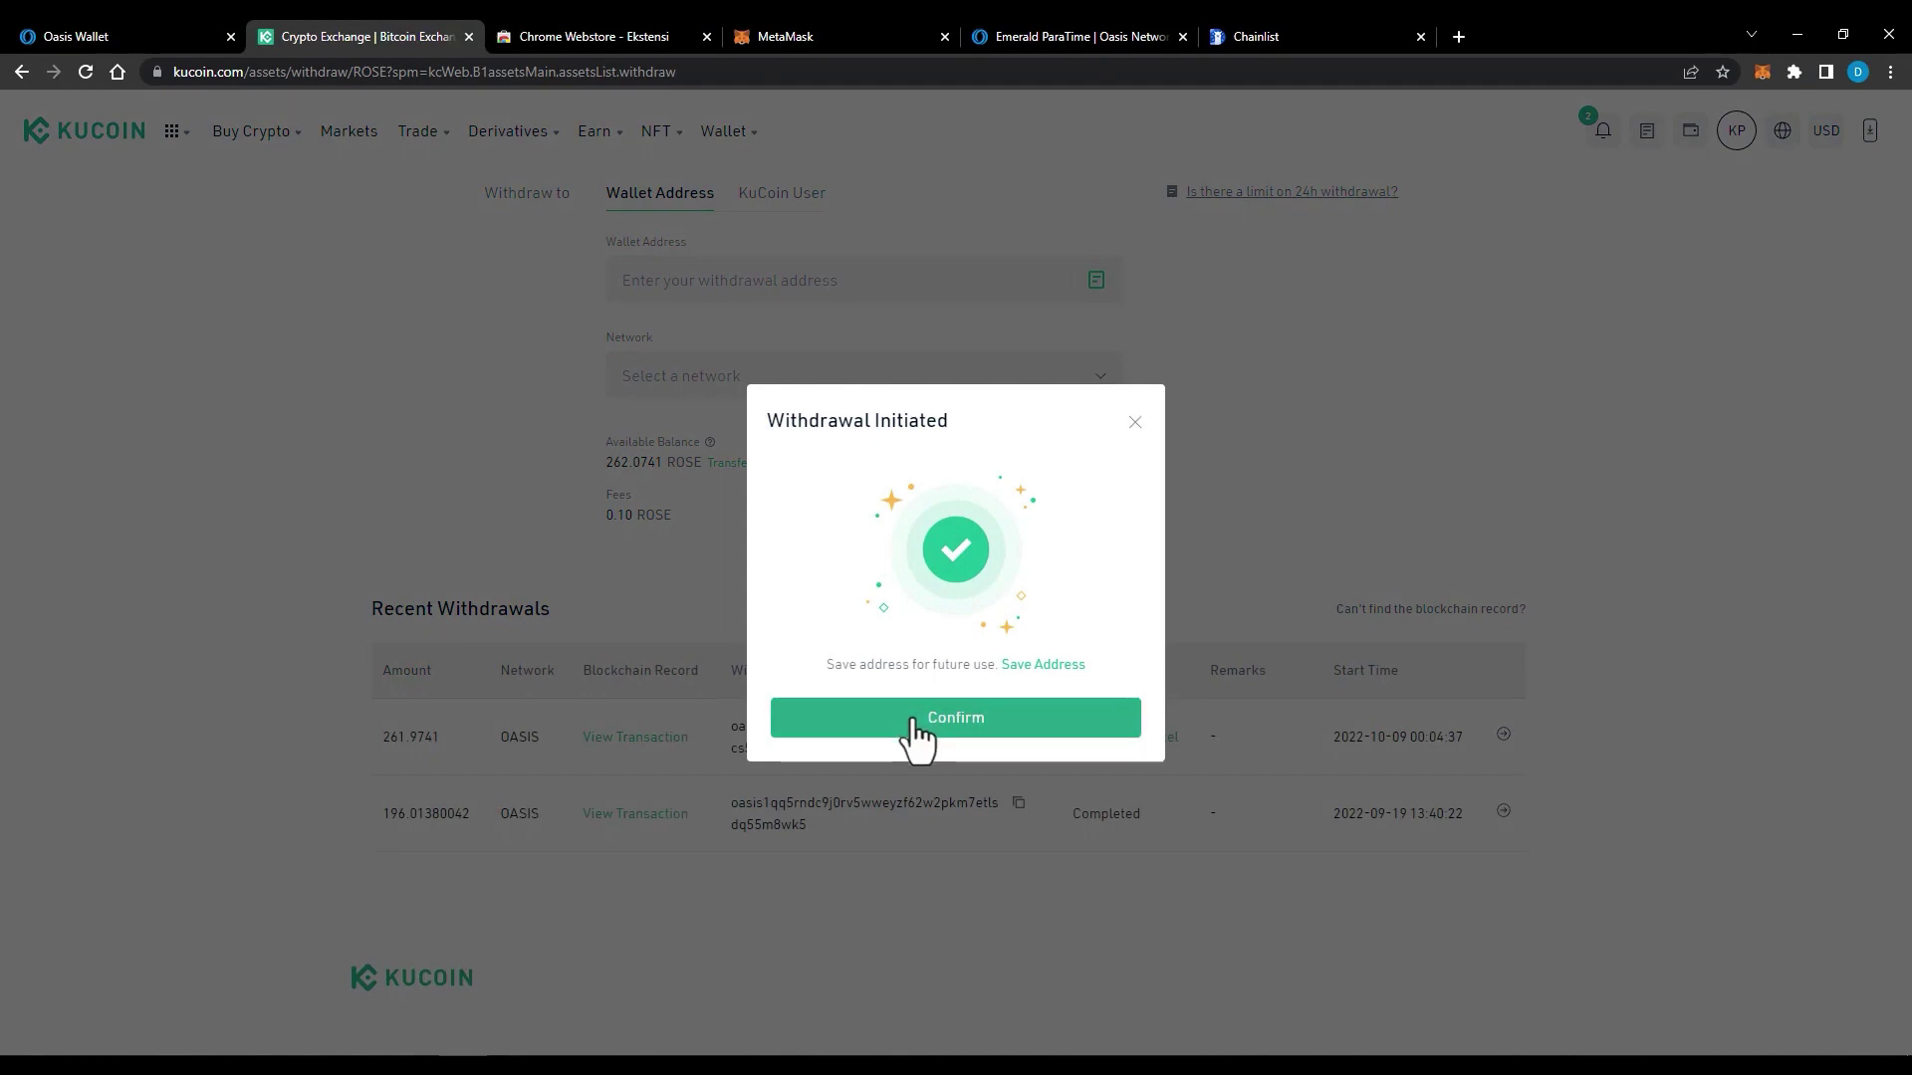
scroll(367, 303, "up", 1)
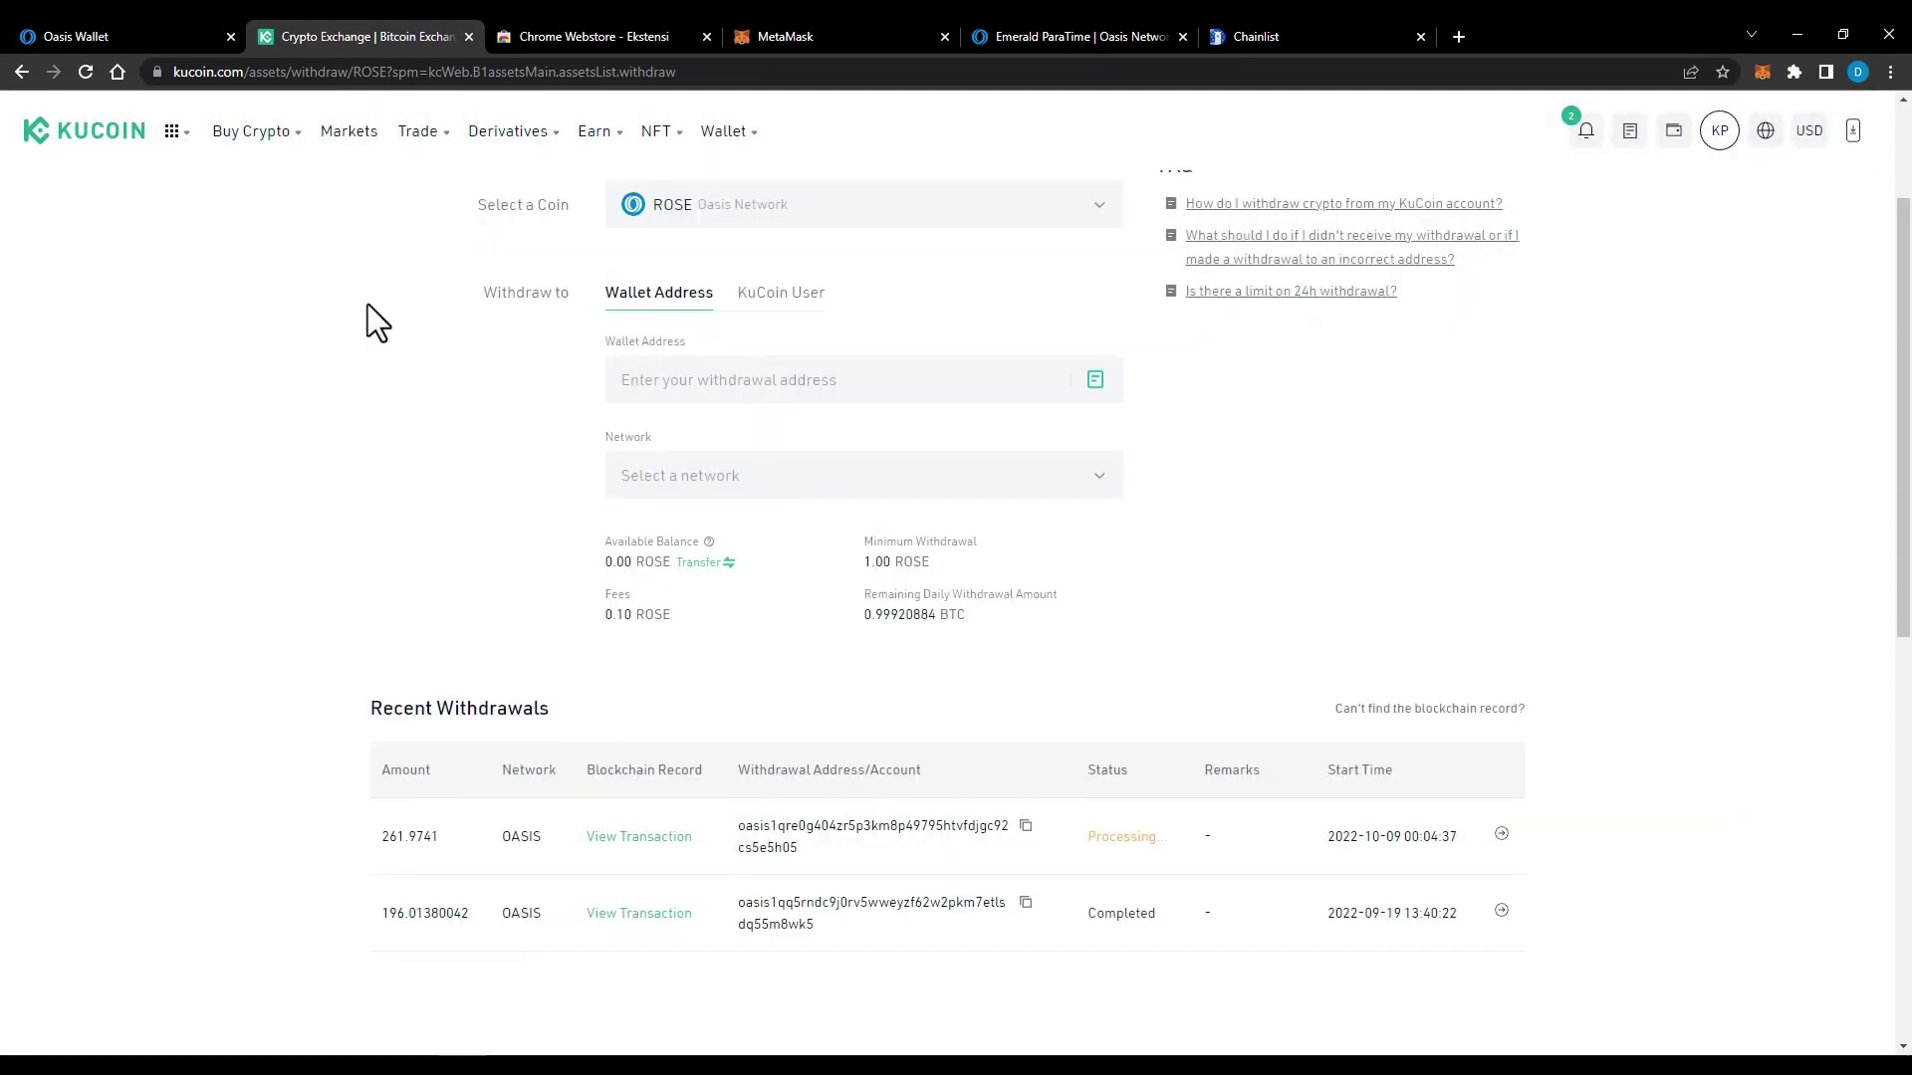
Step: Return to Oasis Wallet to see the 261.97 ROSE deposit marked Successful
key("ctrl+shift+Tab")
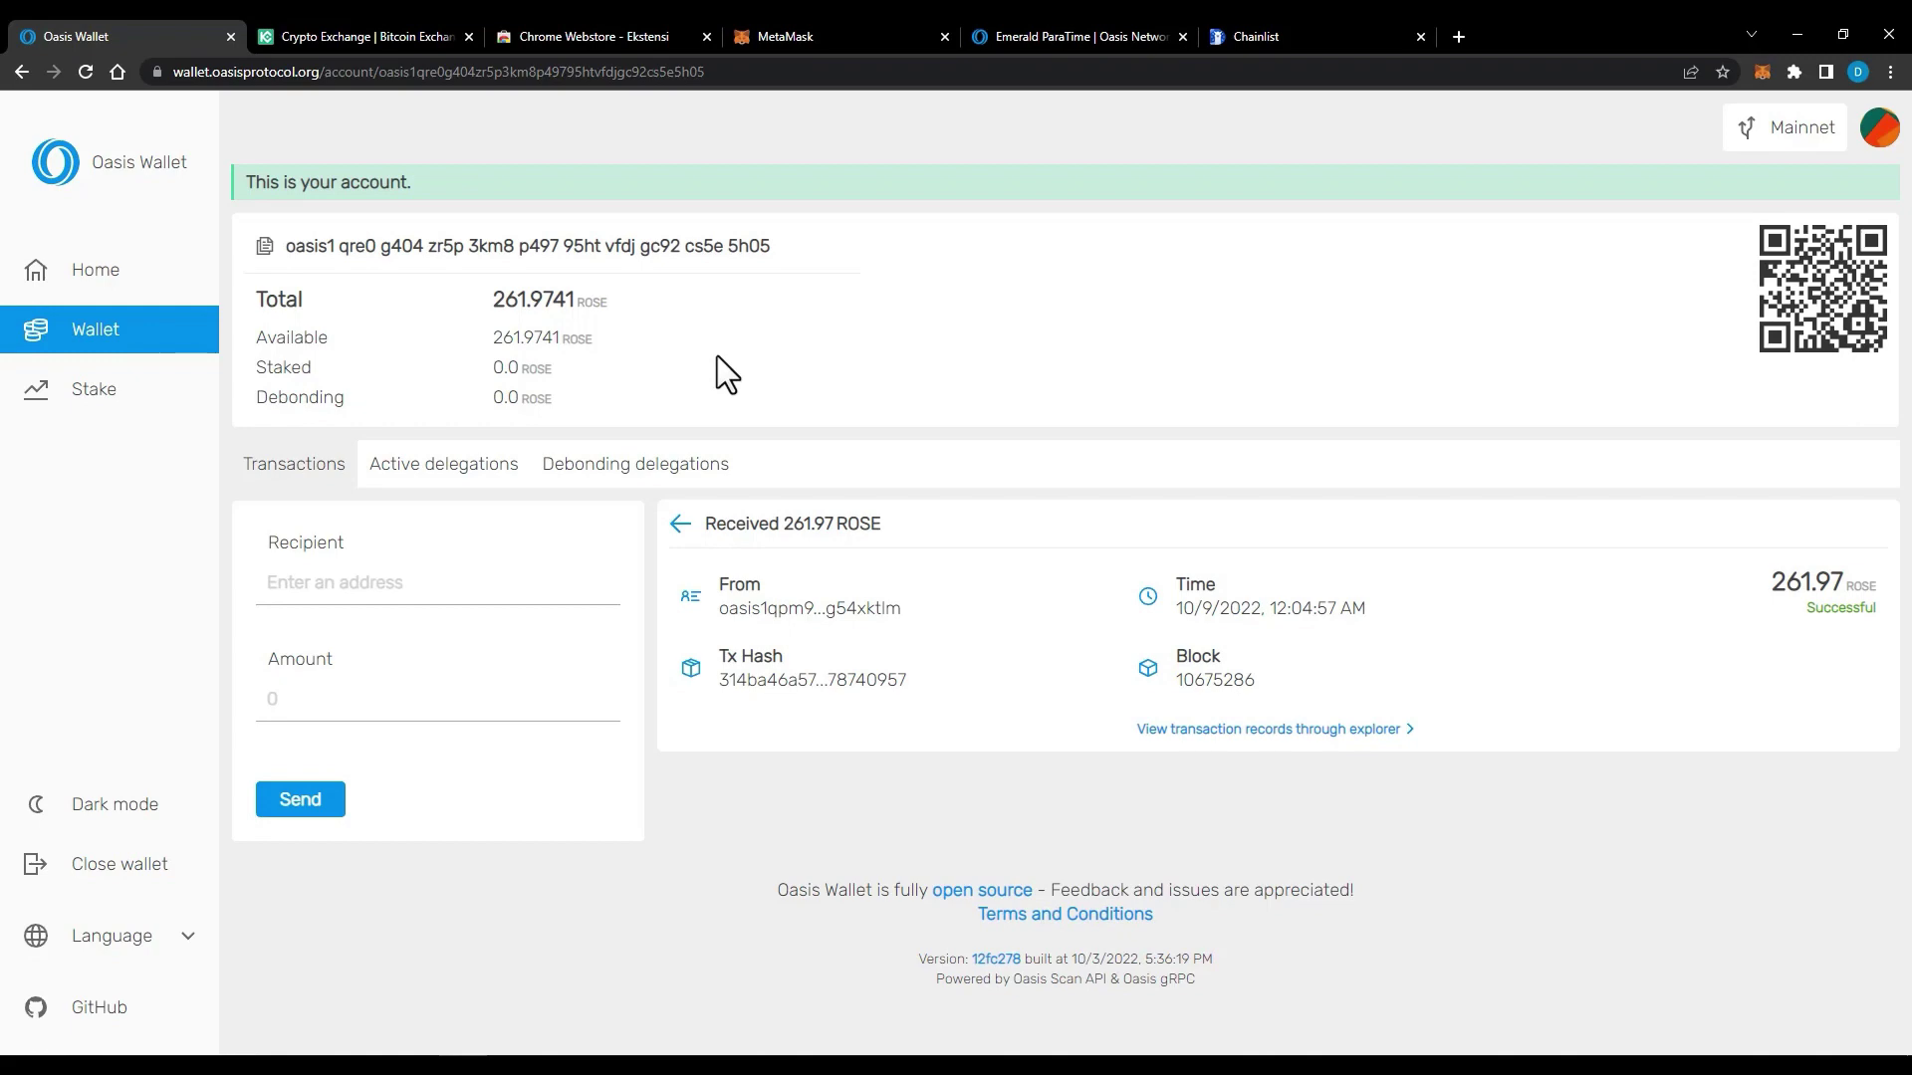
Step: Search the Chrome Web Store for 'oasis wallet' and add the Oasis Wallet extension to Chrome
left_click(599, 30)
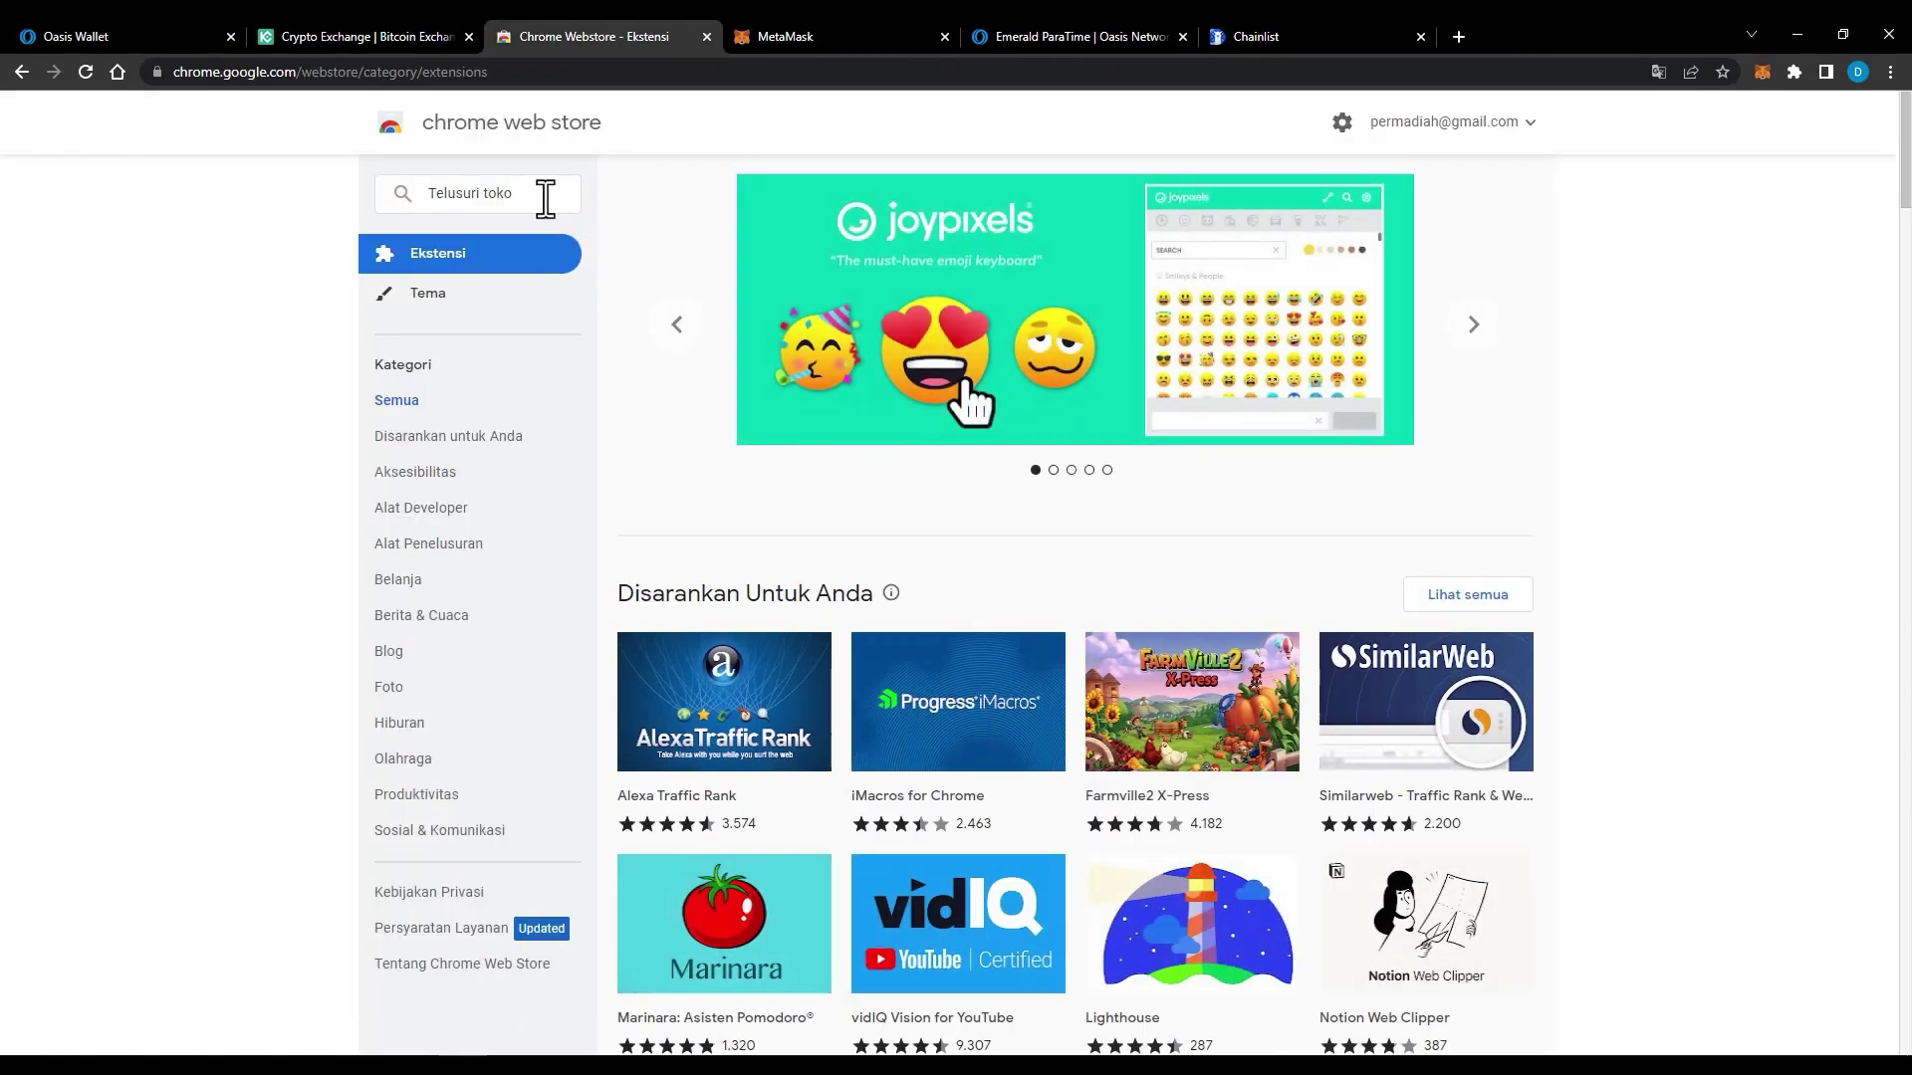
left_click(546, 198)
type("oa")
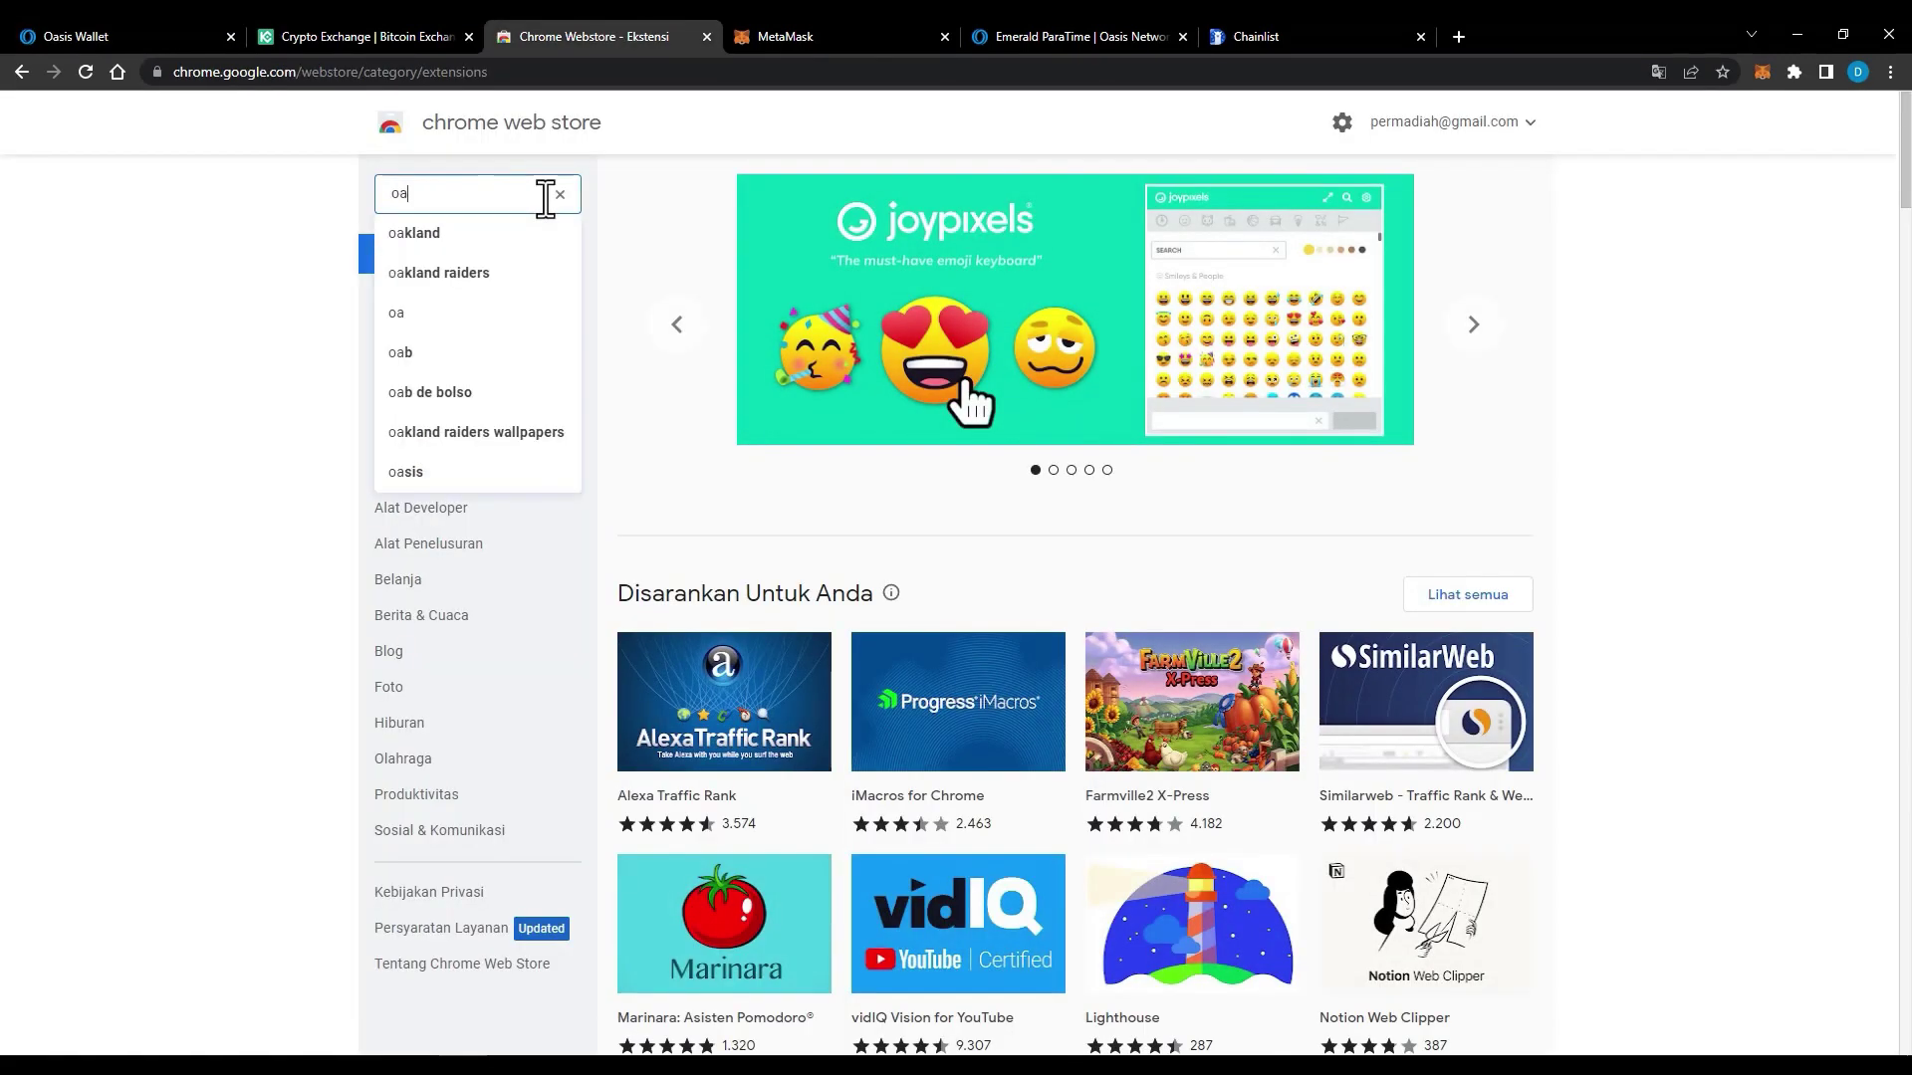
type("sis wallet")
key("Return")
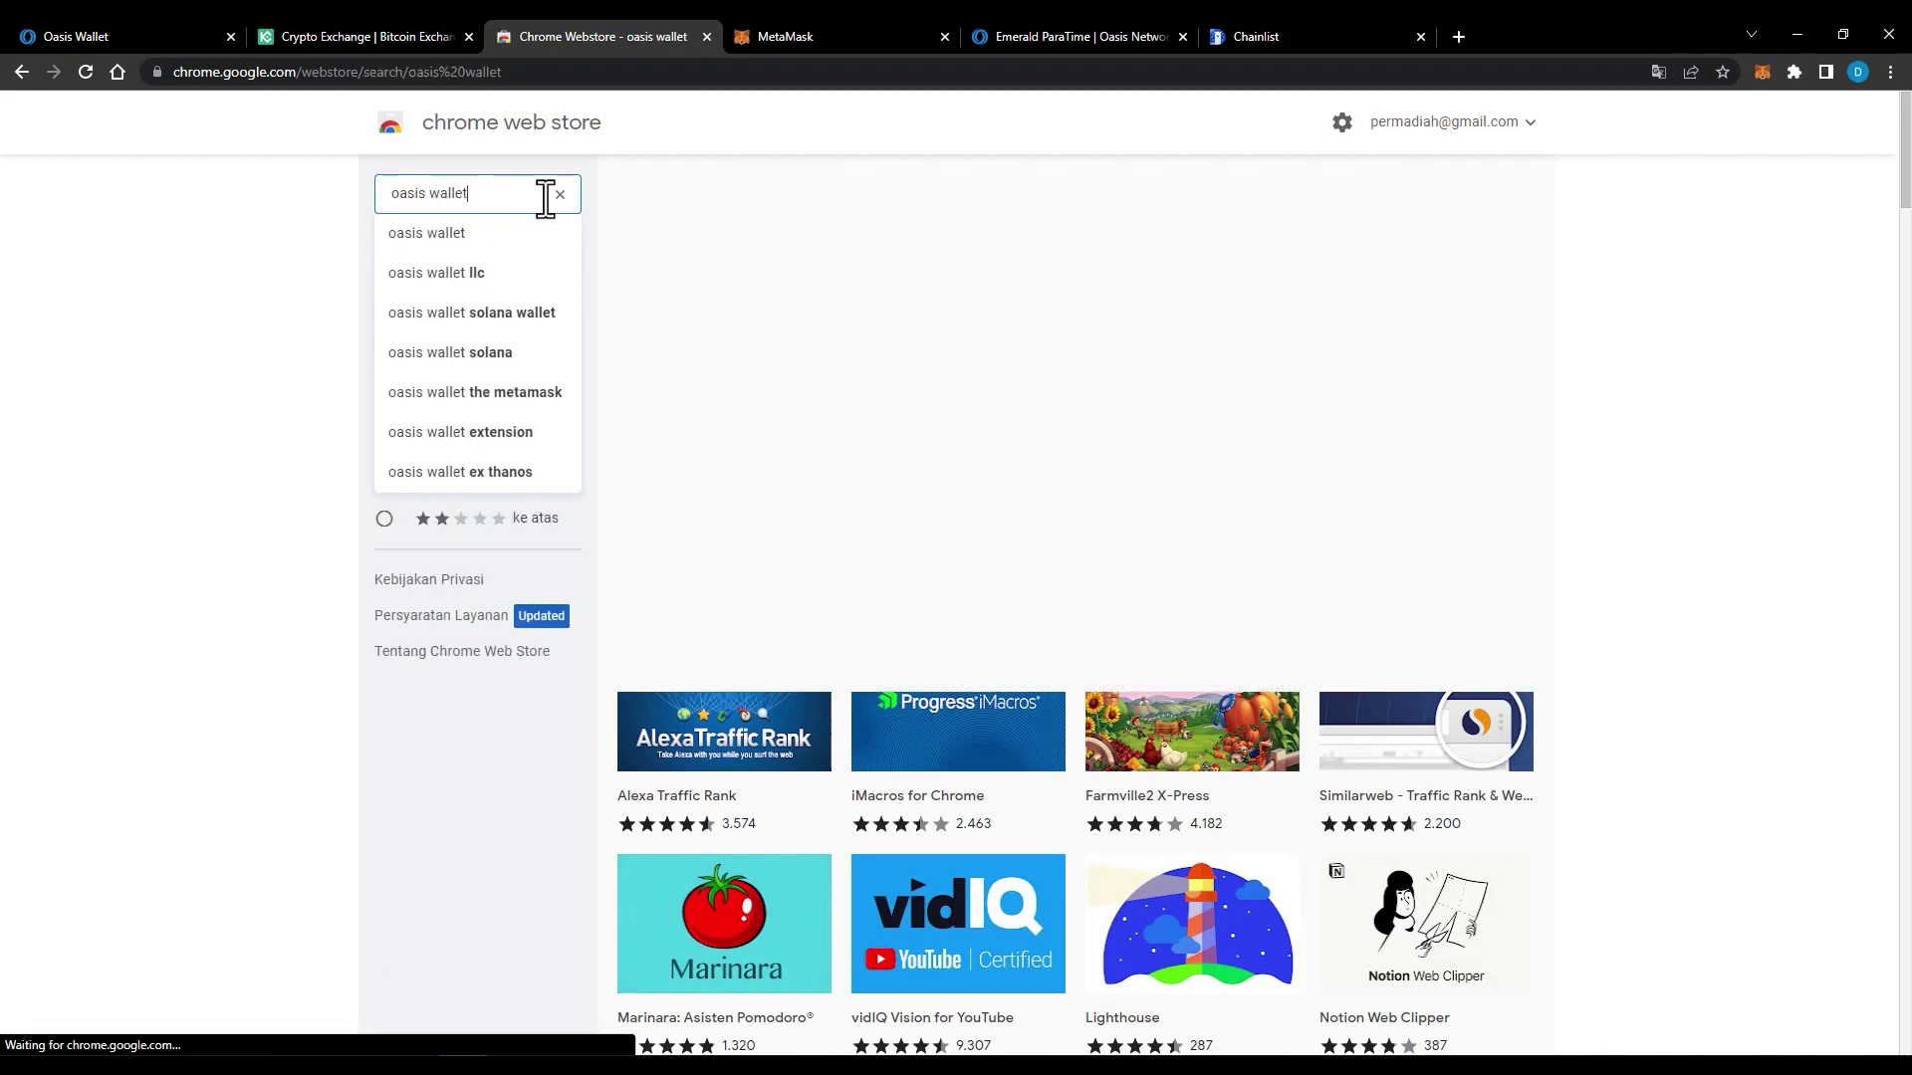
left_click(1120, 339)
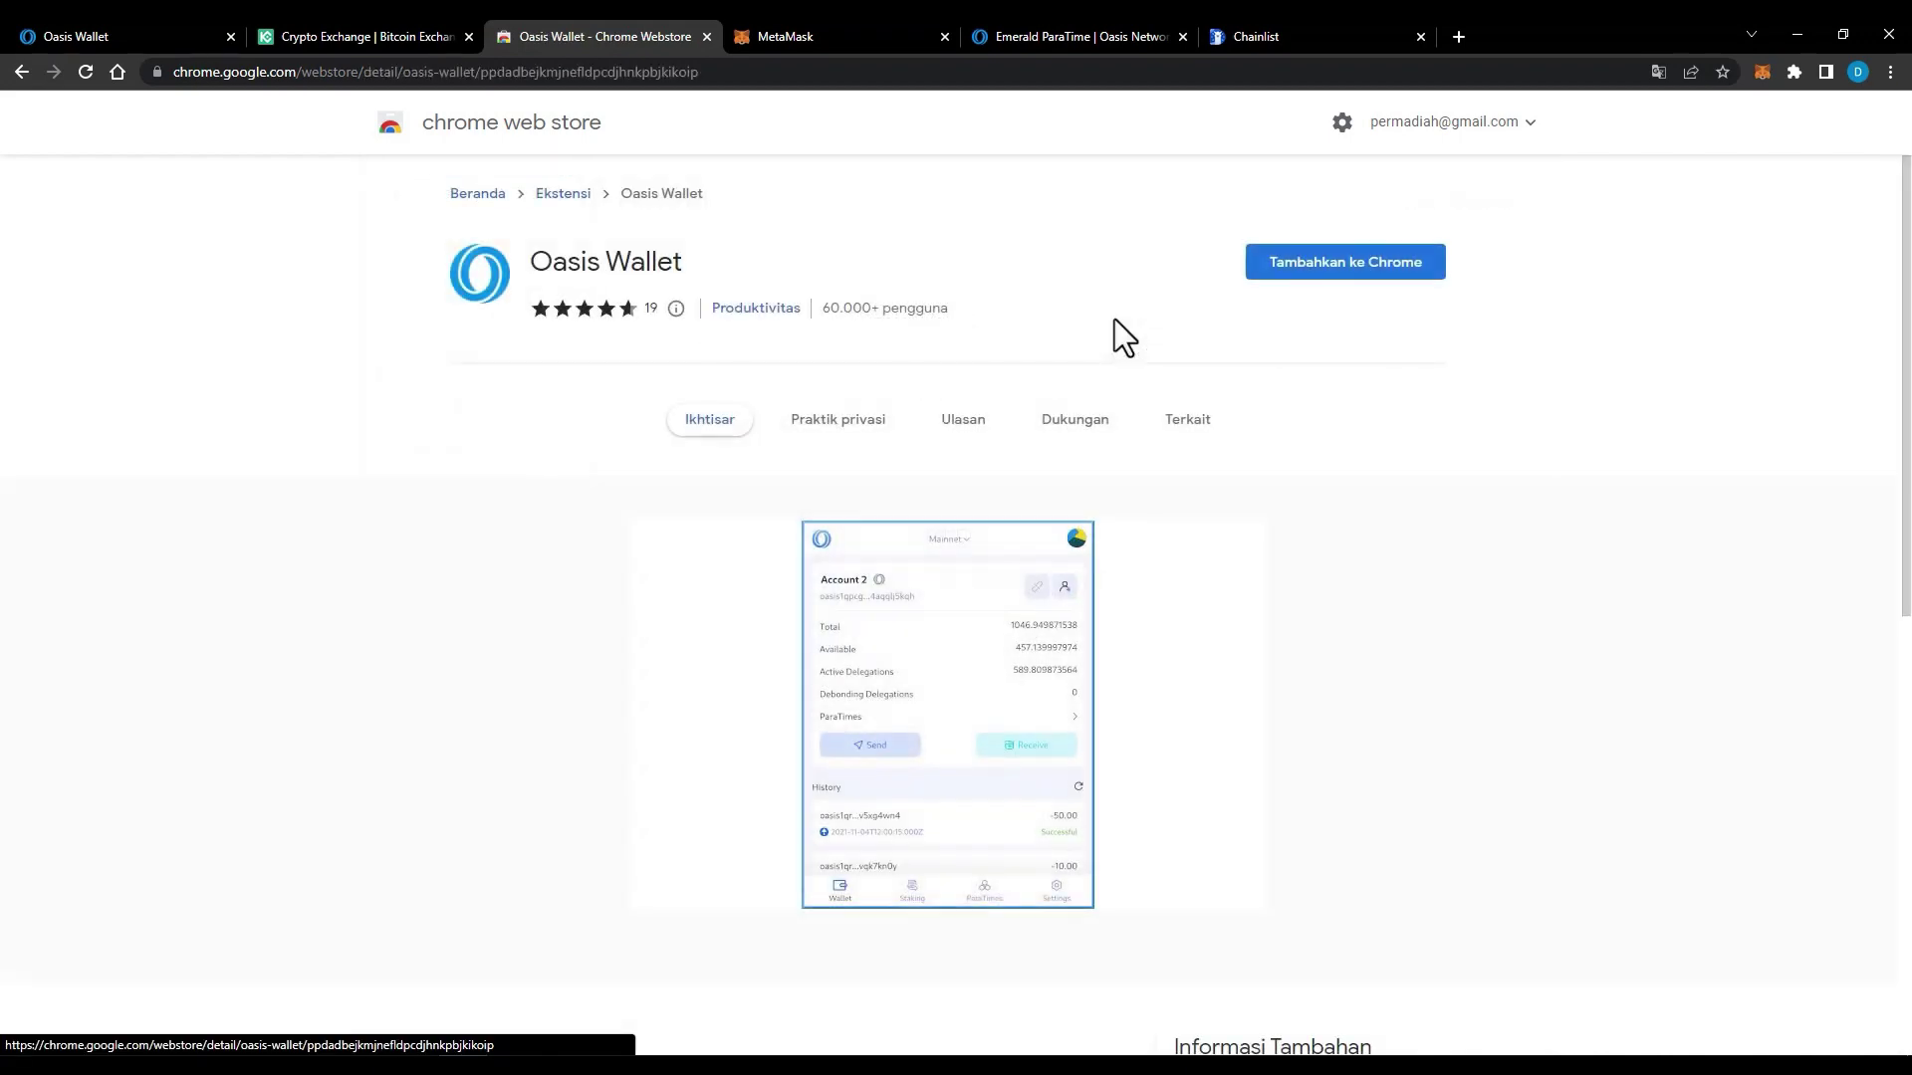
left_click(1323, 277)
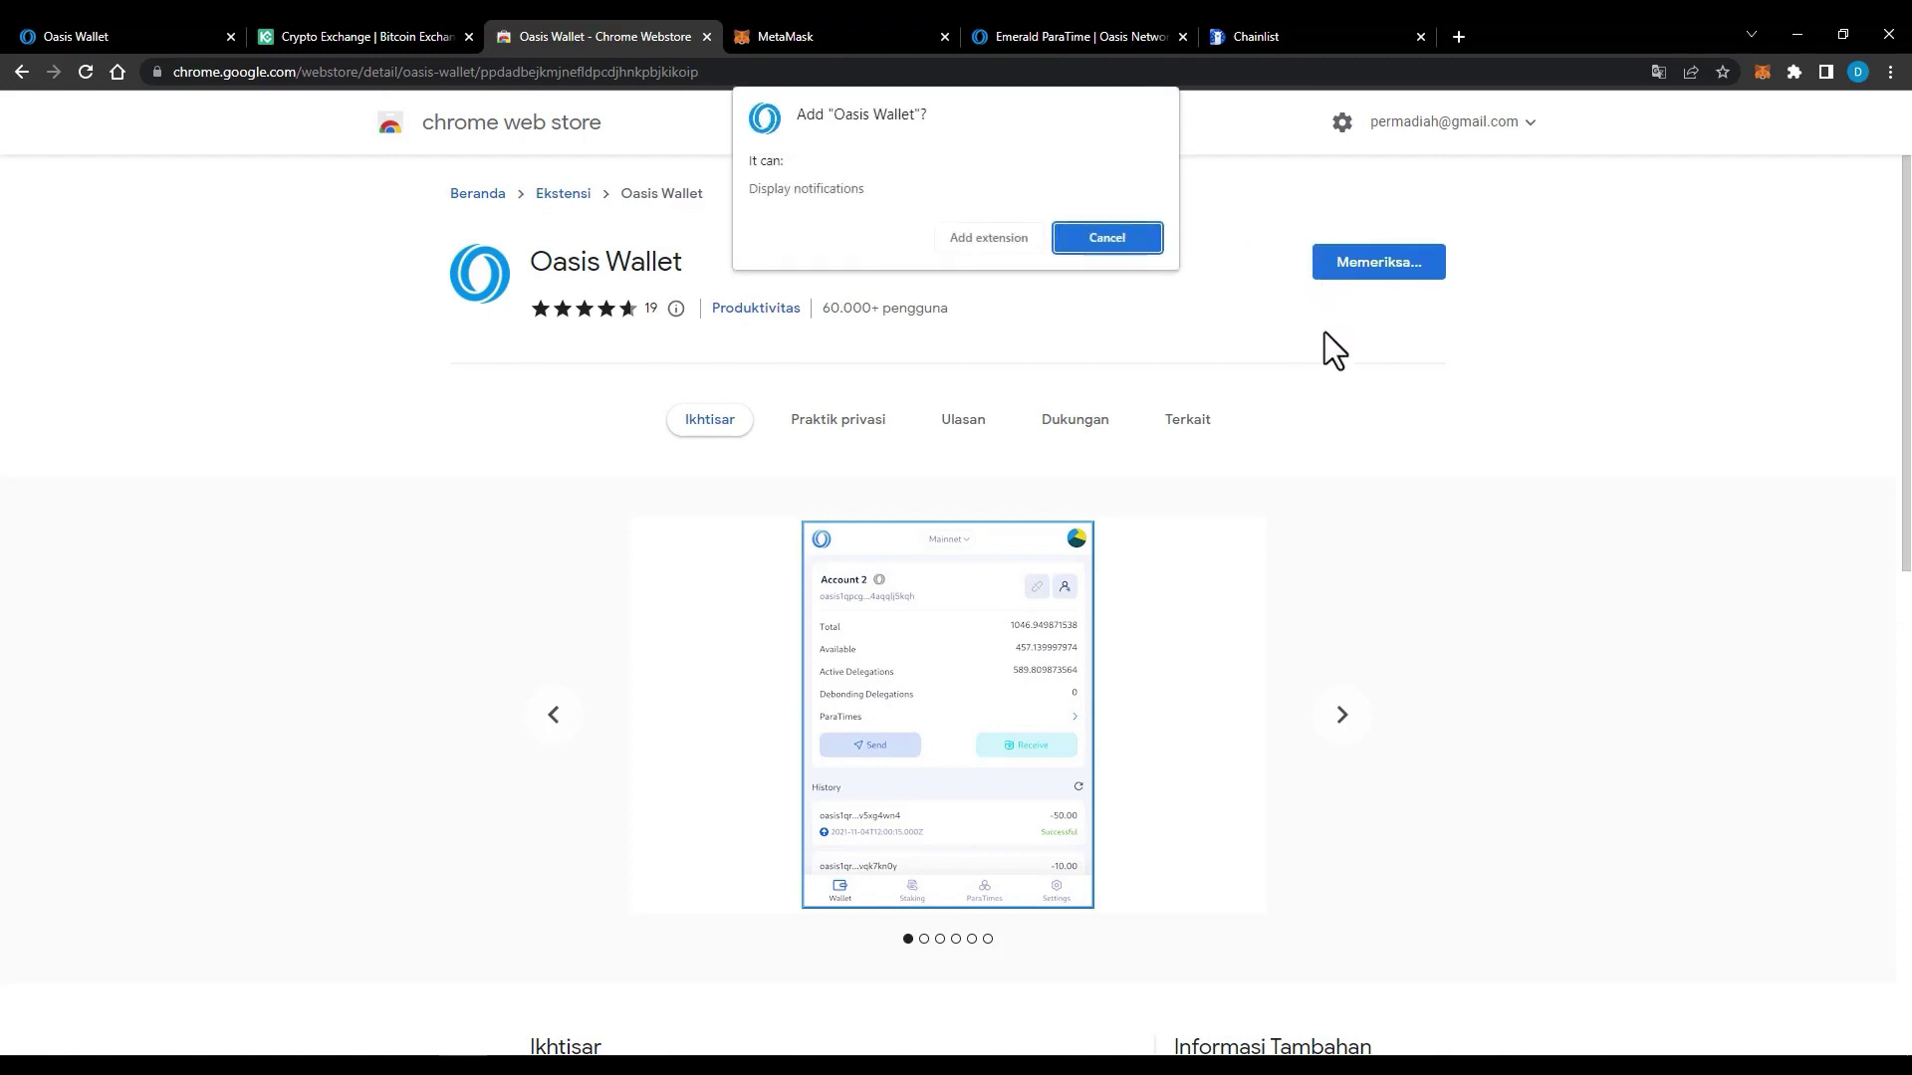
left_click(999, 238)
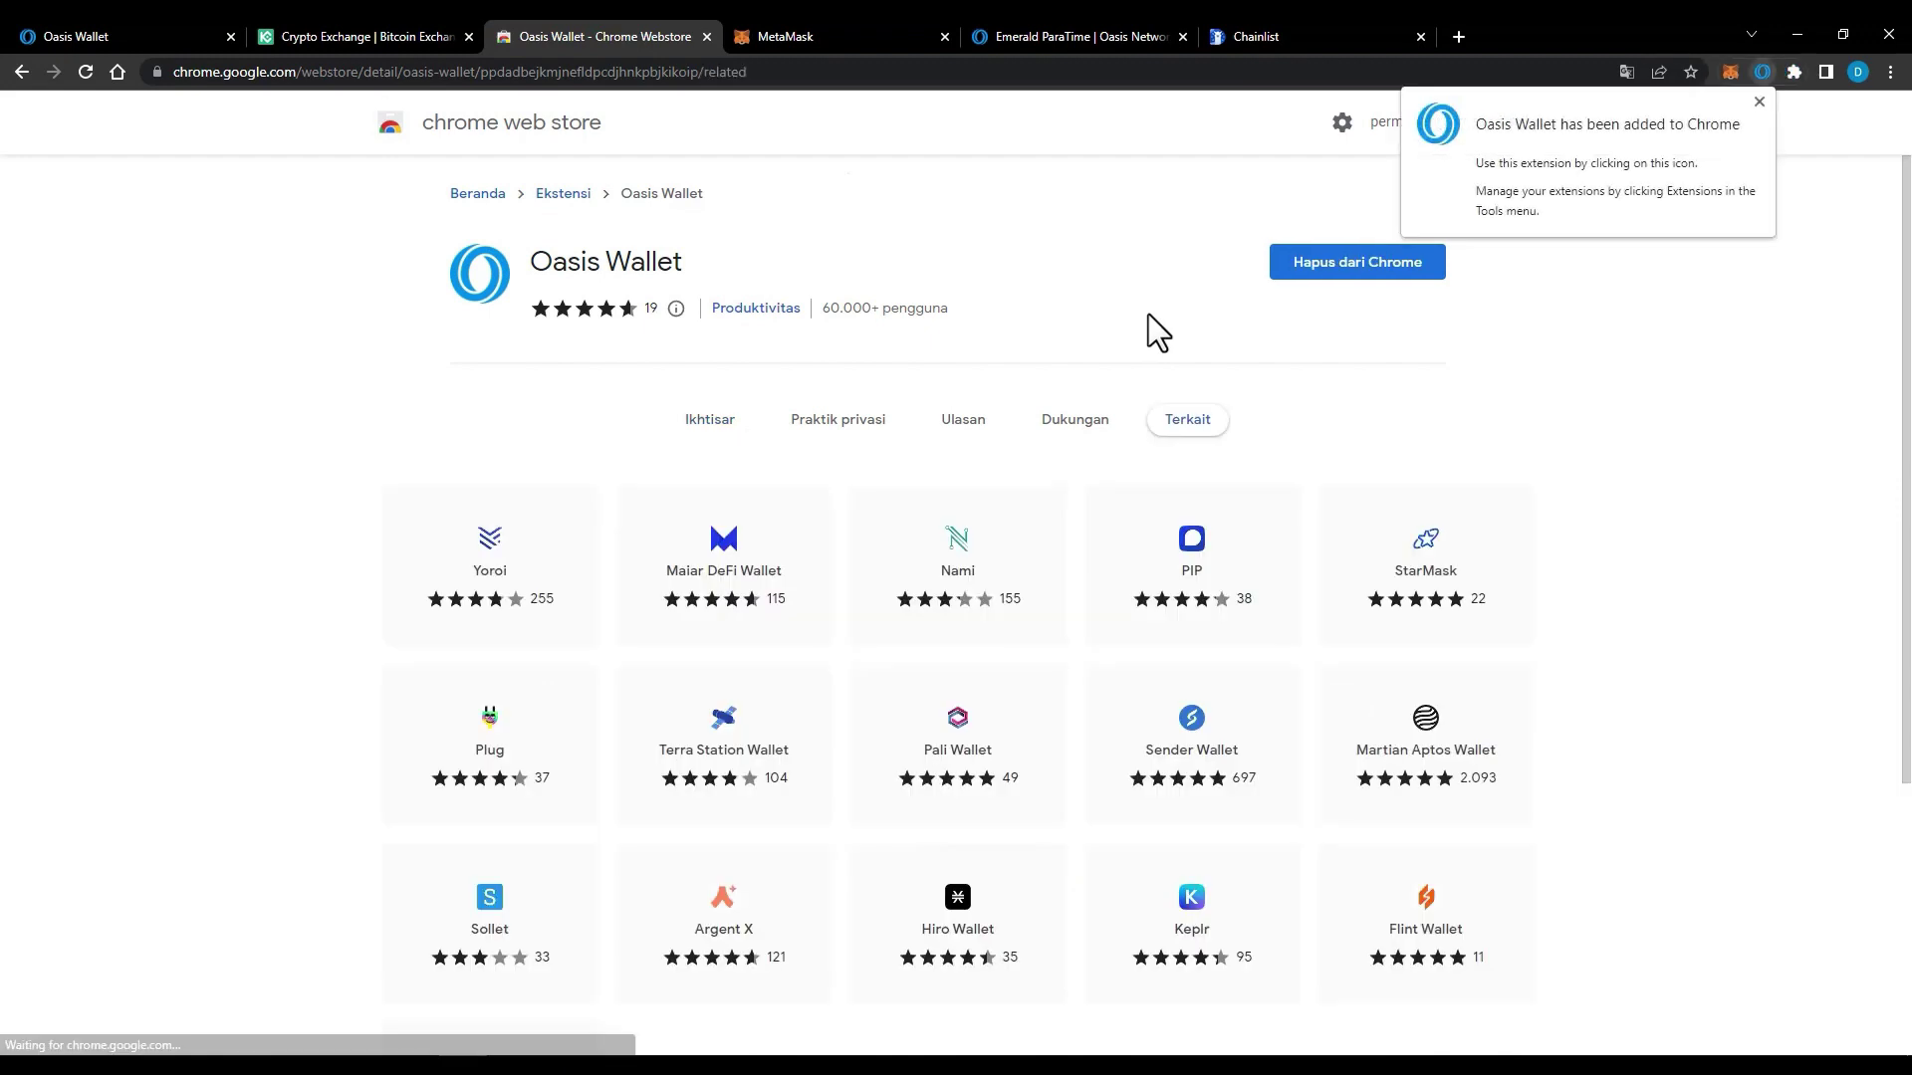
Step: In the extension, choose Restore Wallet, set and repeat a new password, and acknowledge the warning
left_click(1762, 72)
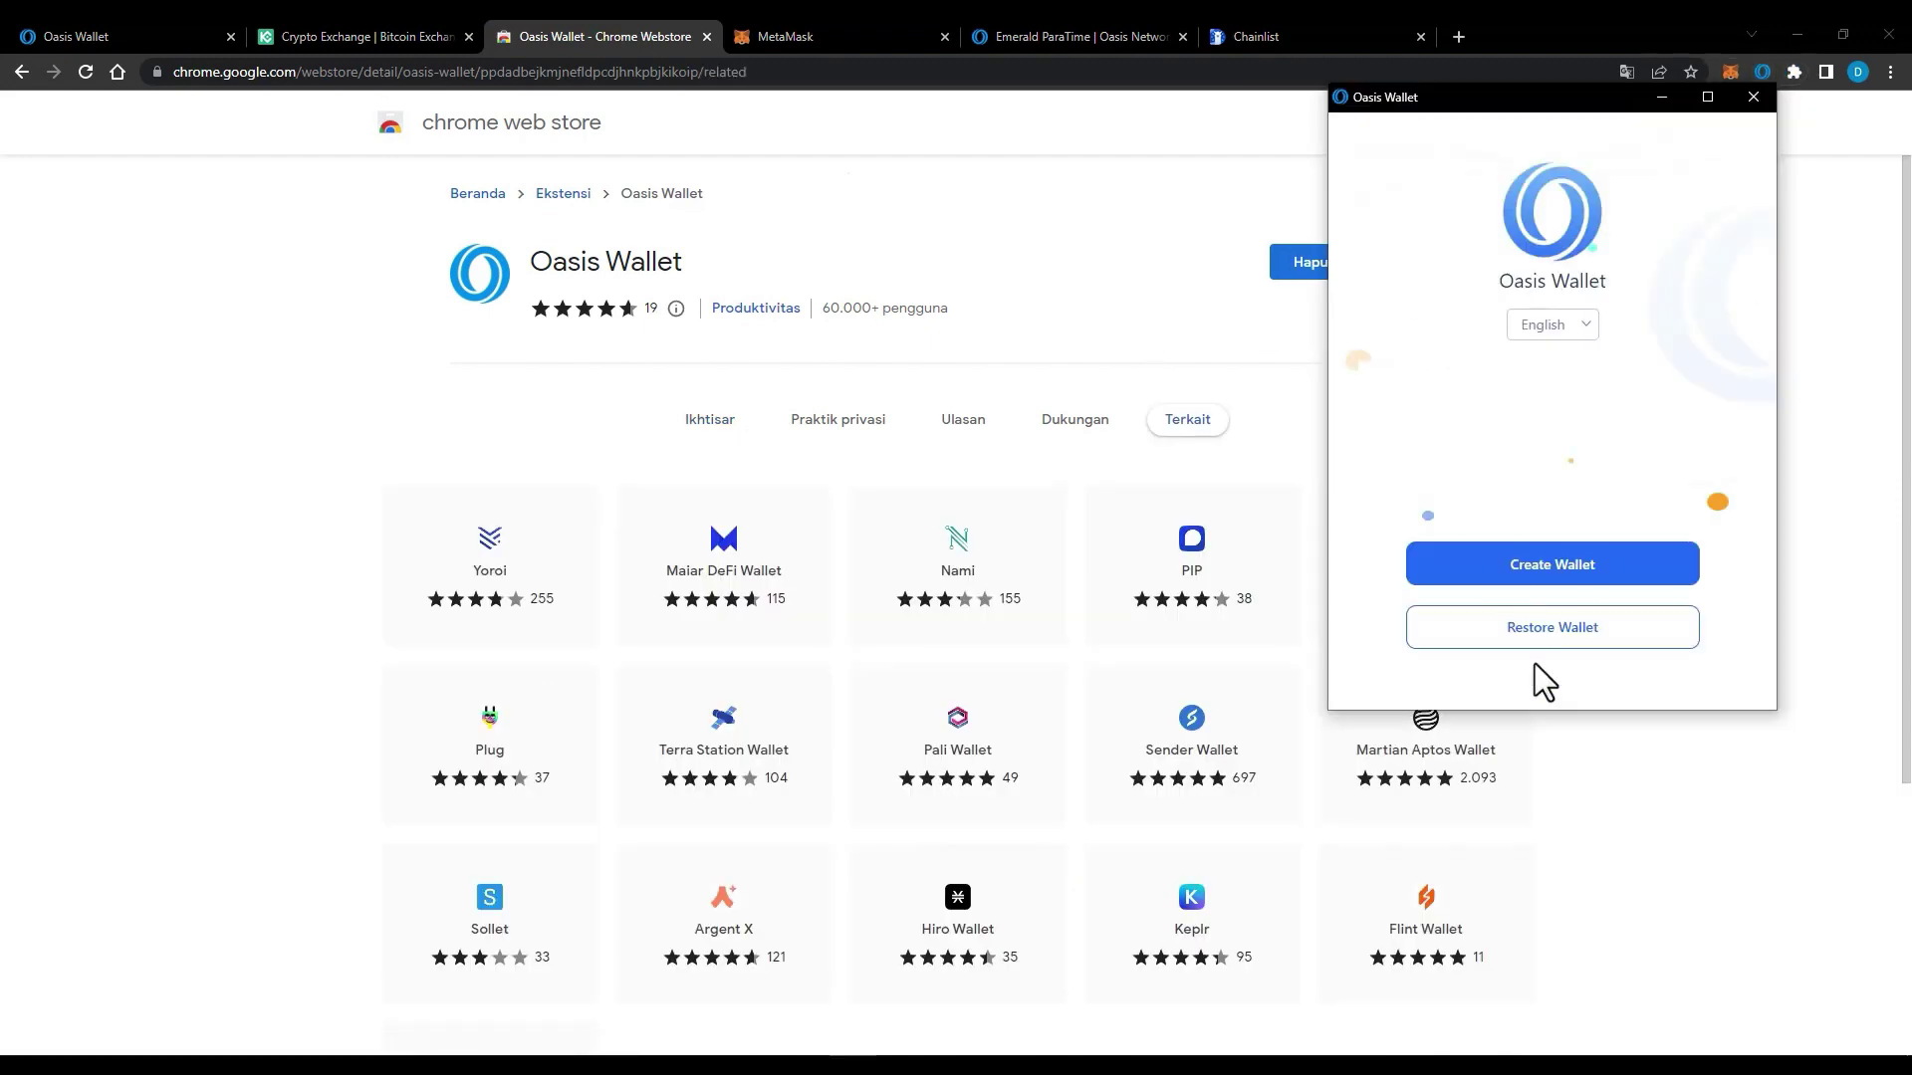
left_click(1537, 637)
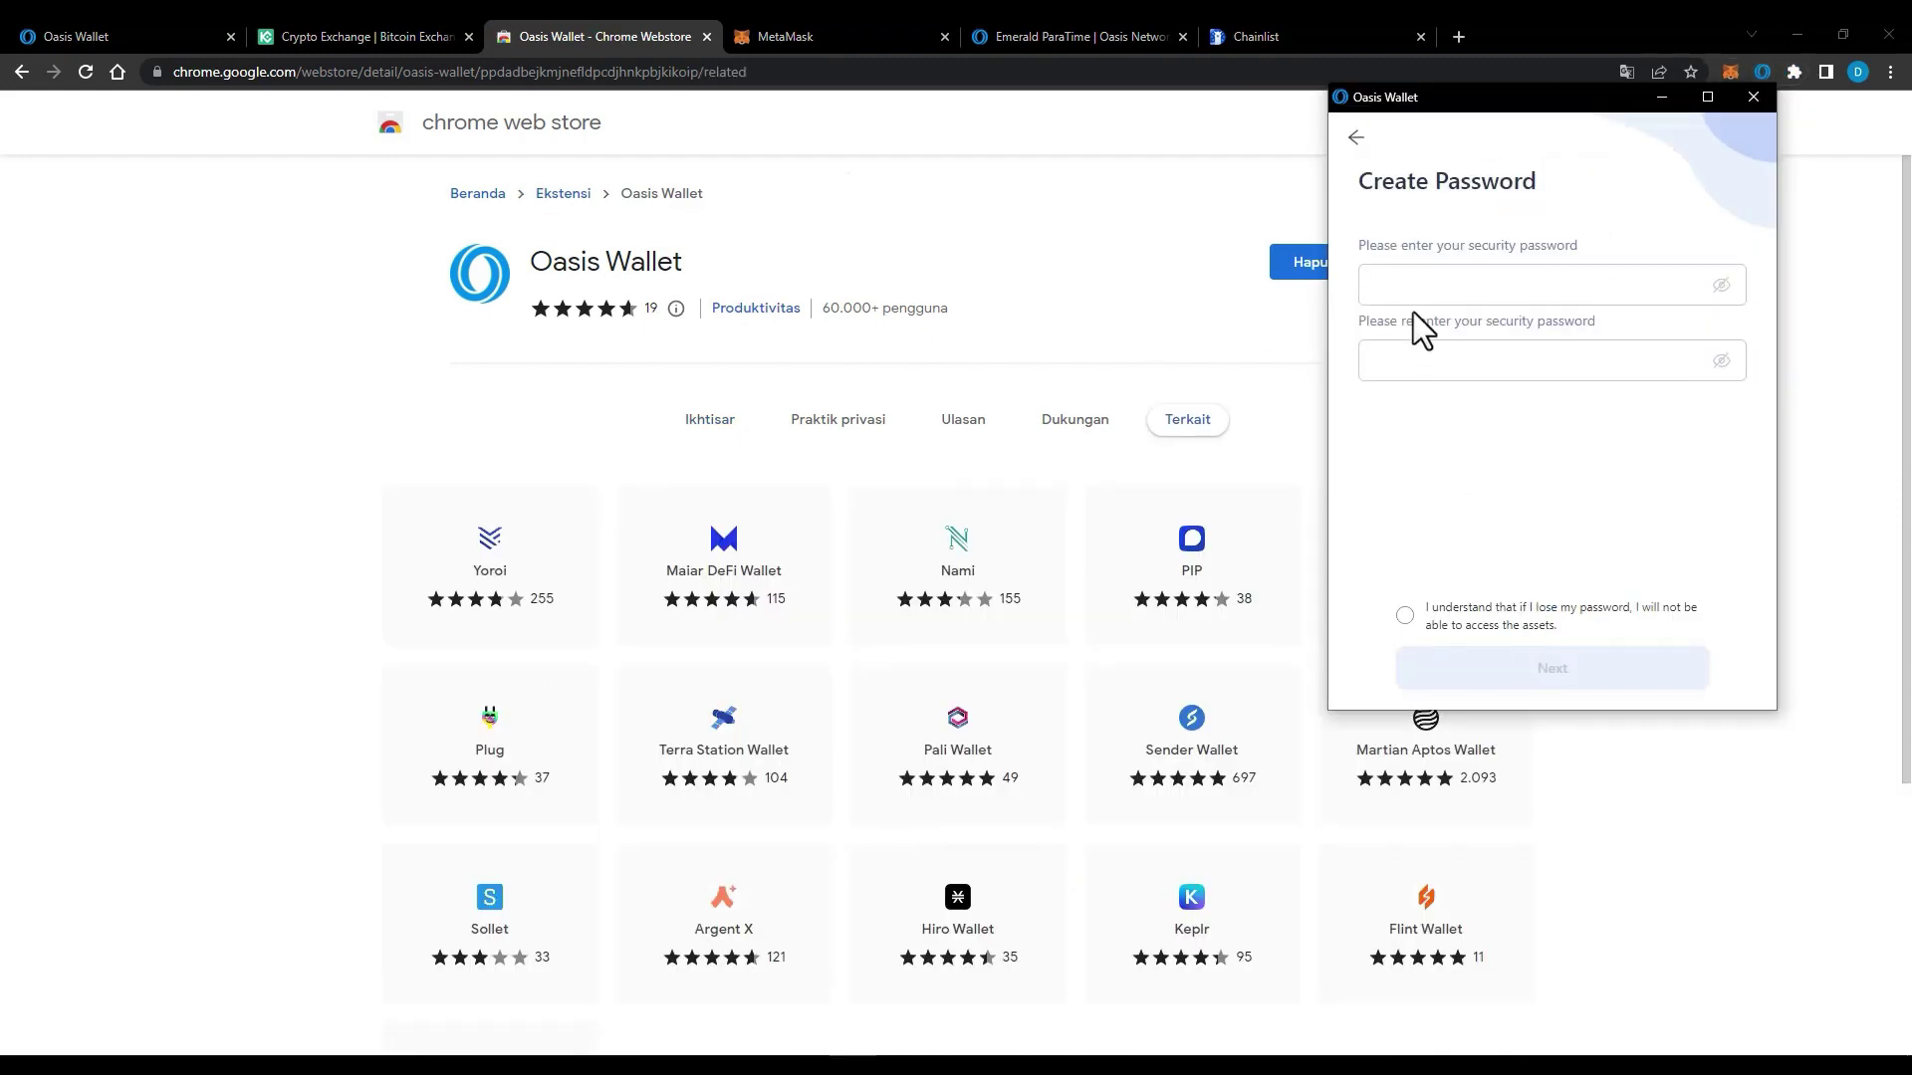
left_click(1415, 288)
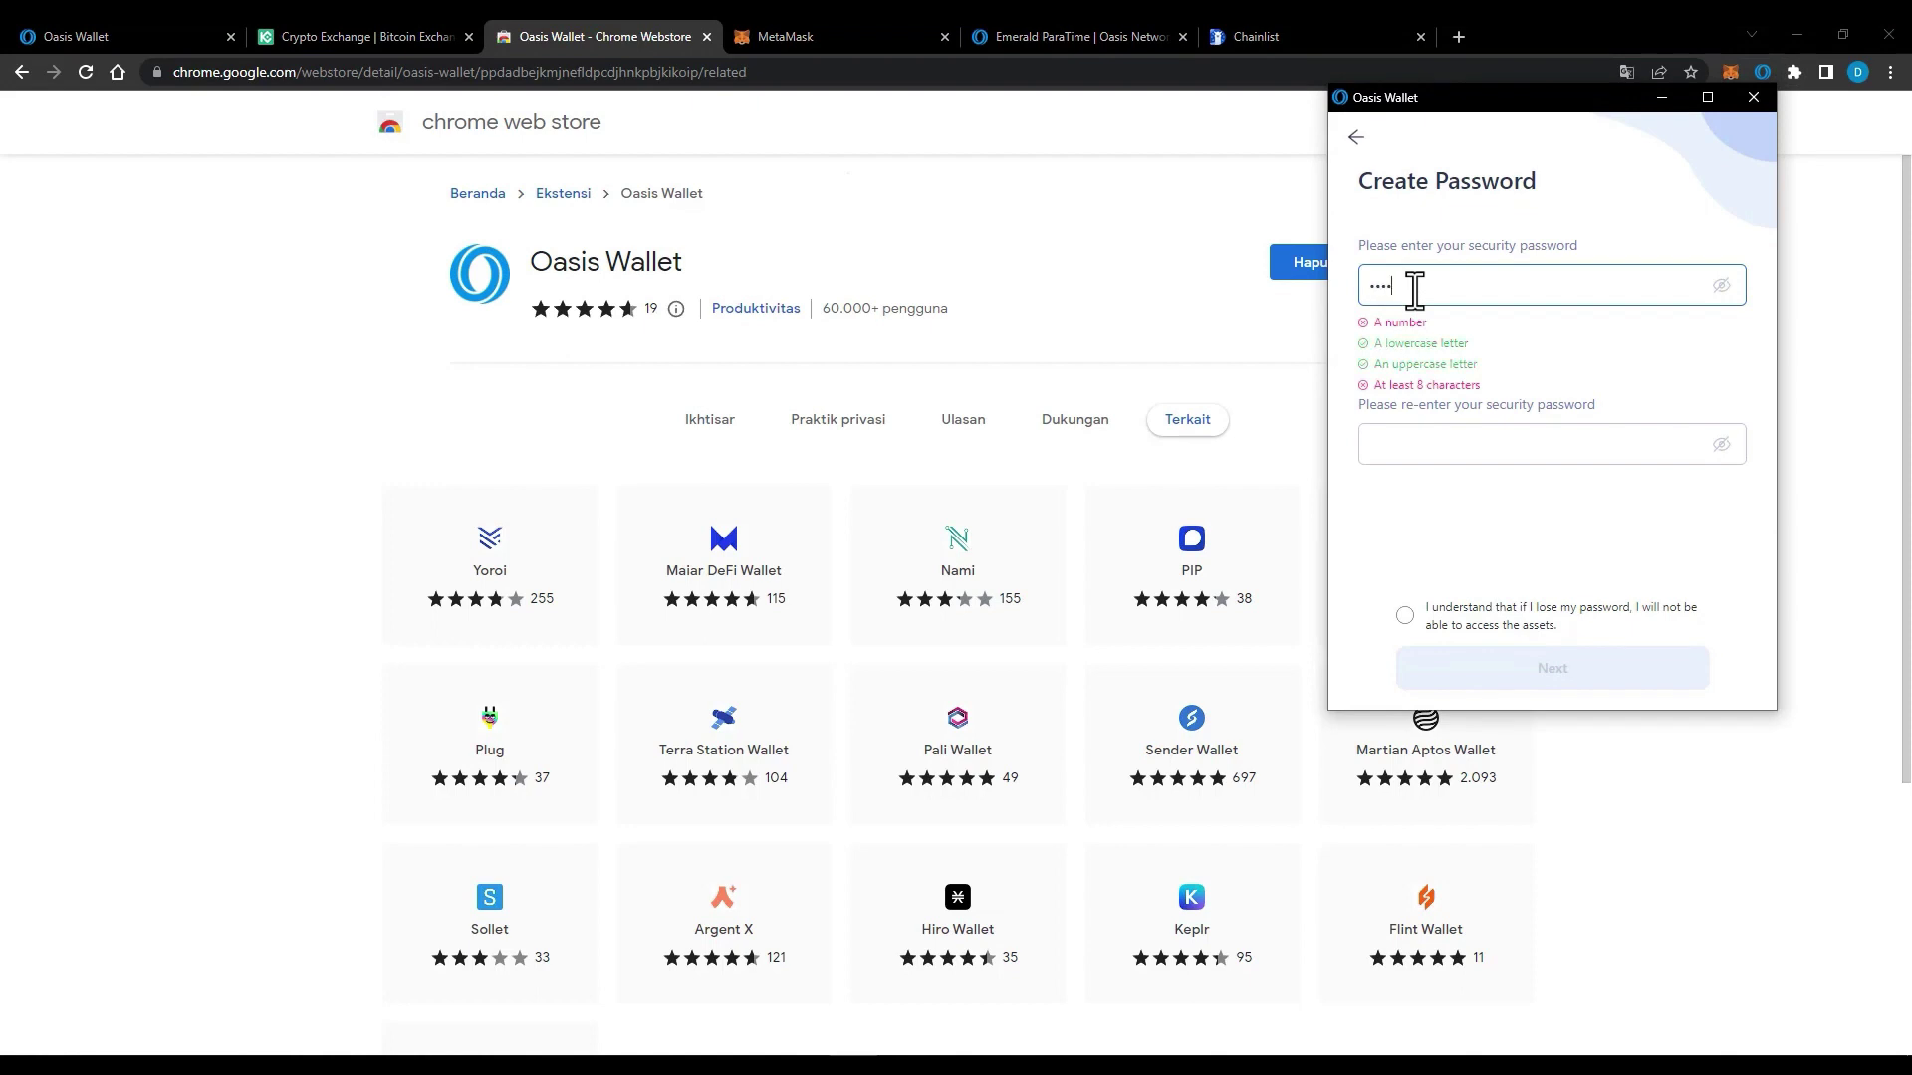
key("Tab")
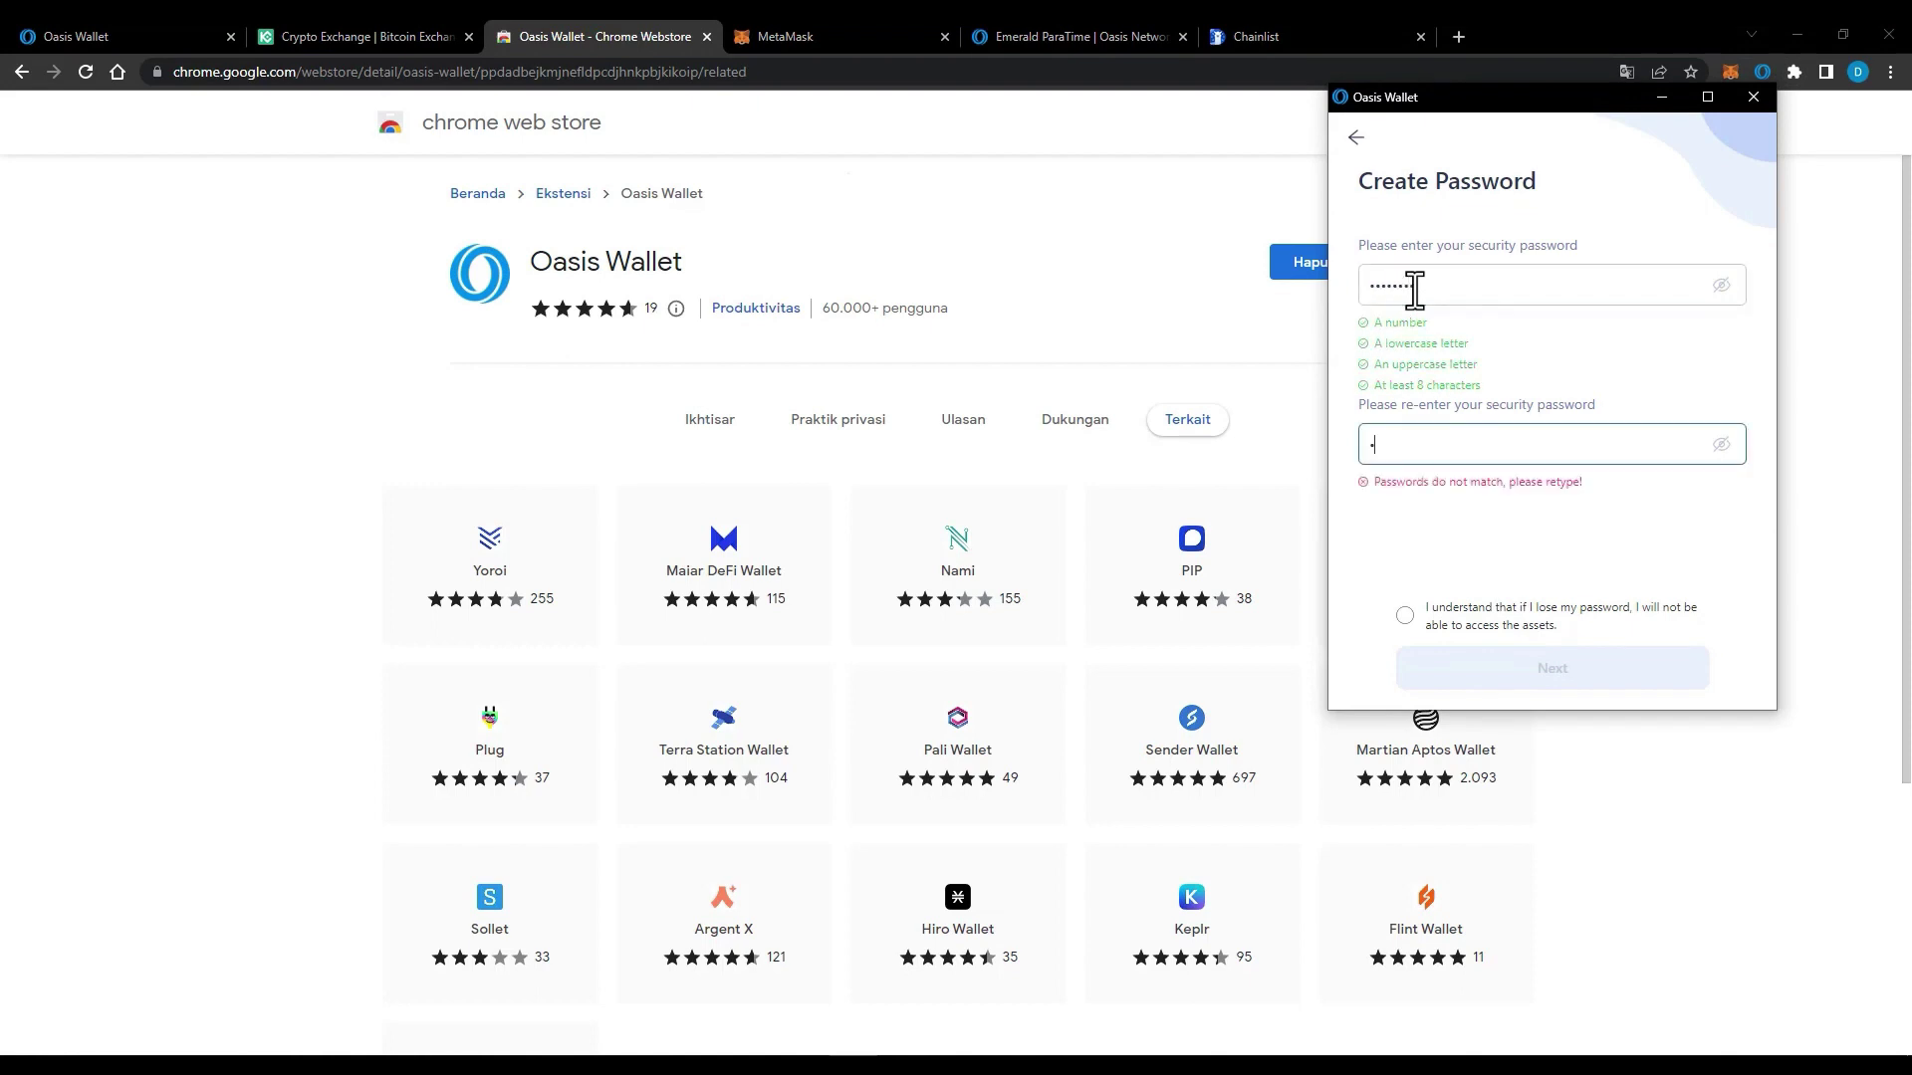
left_click(1404, 615)
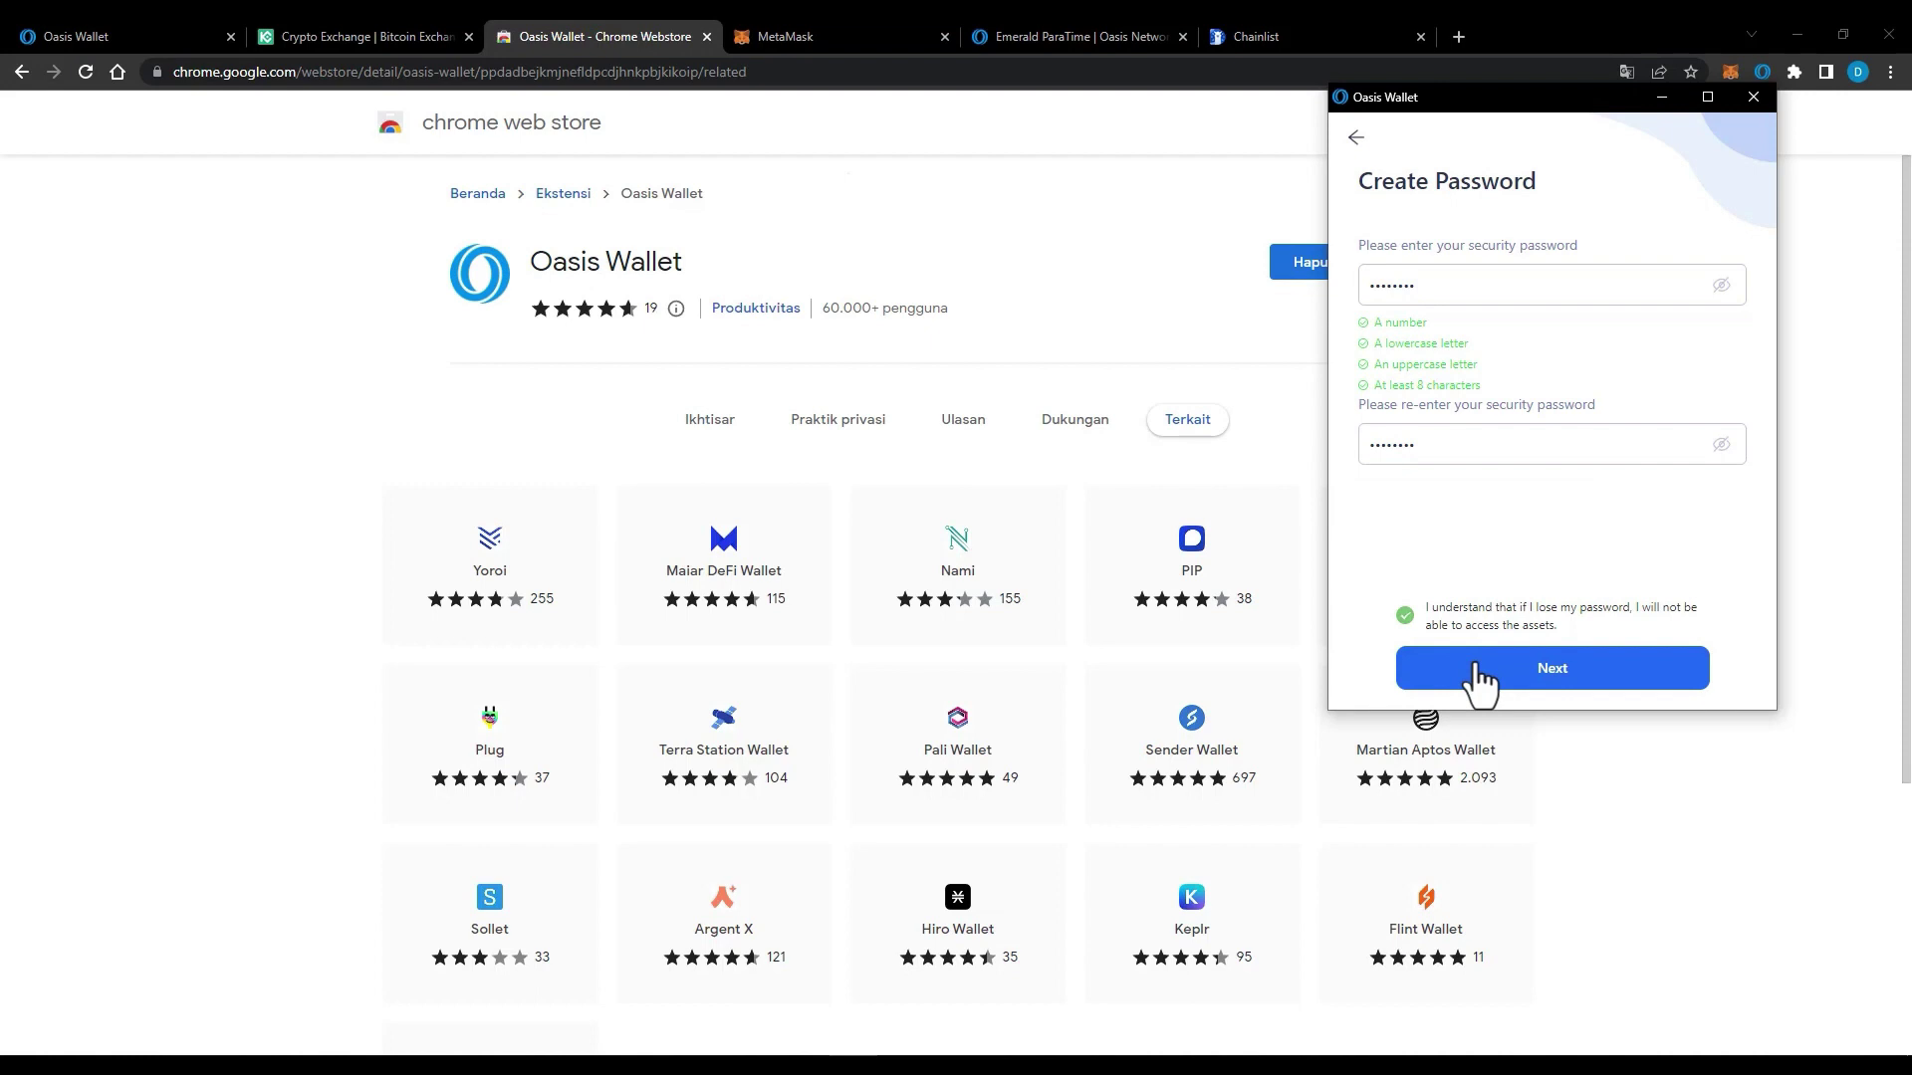
Step: Confirm the seed phrase and open the restored wallet showing 261.9741 ROSE
left_click(1475, 674)
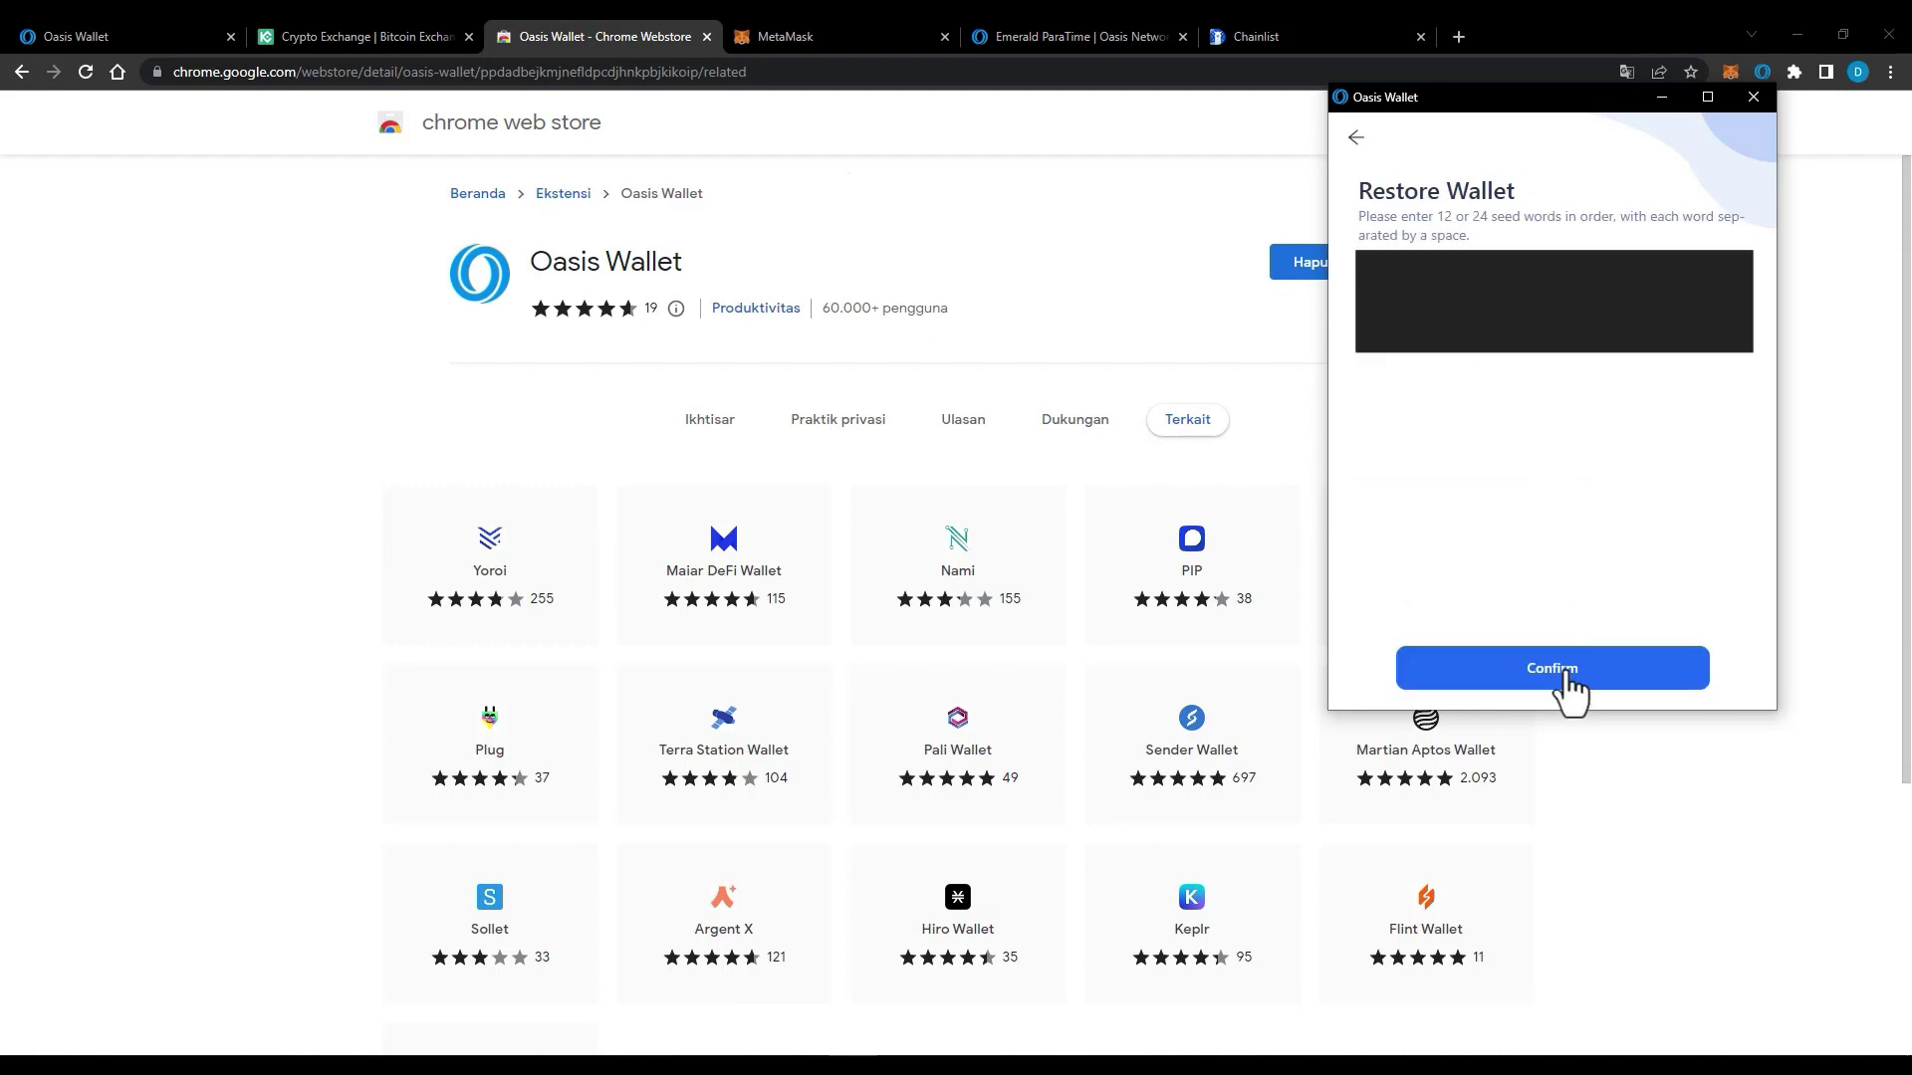
left_click(1568, 685)
left_click(1567, 683)
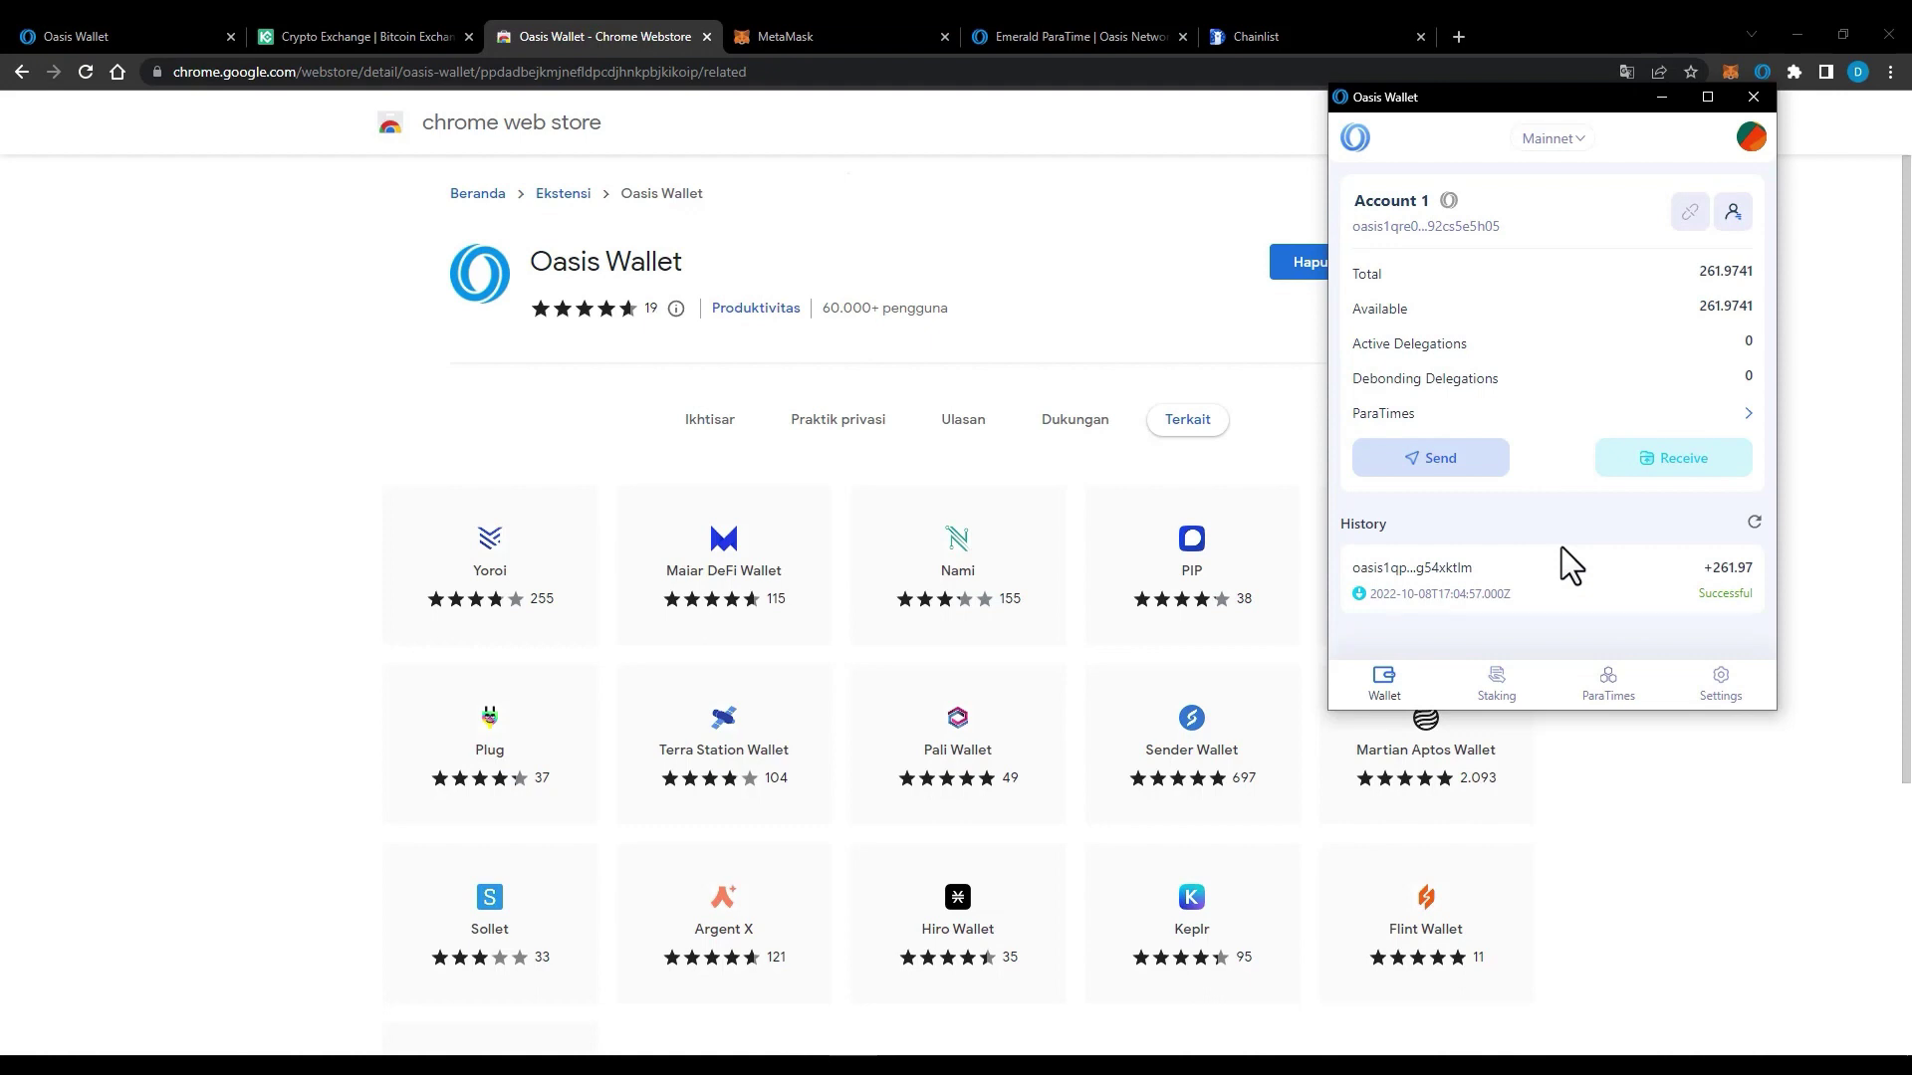
Step: Browse the staking Validators list and open Chorus One's details (5.0% commission, 2992 delegators)
left_click(1496, 685)
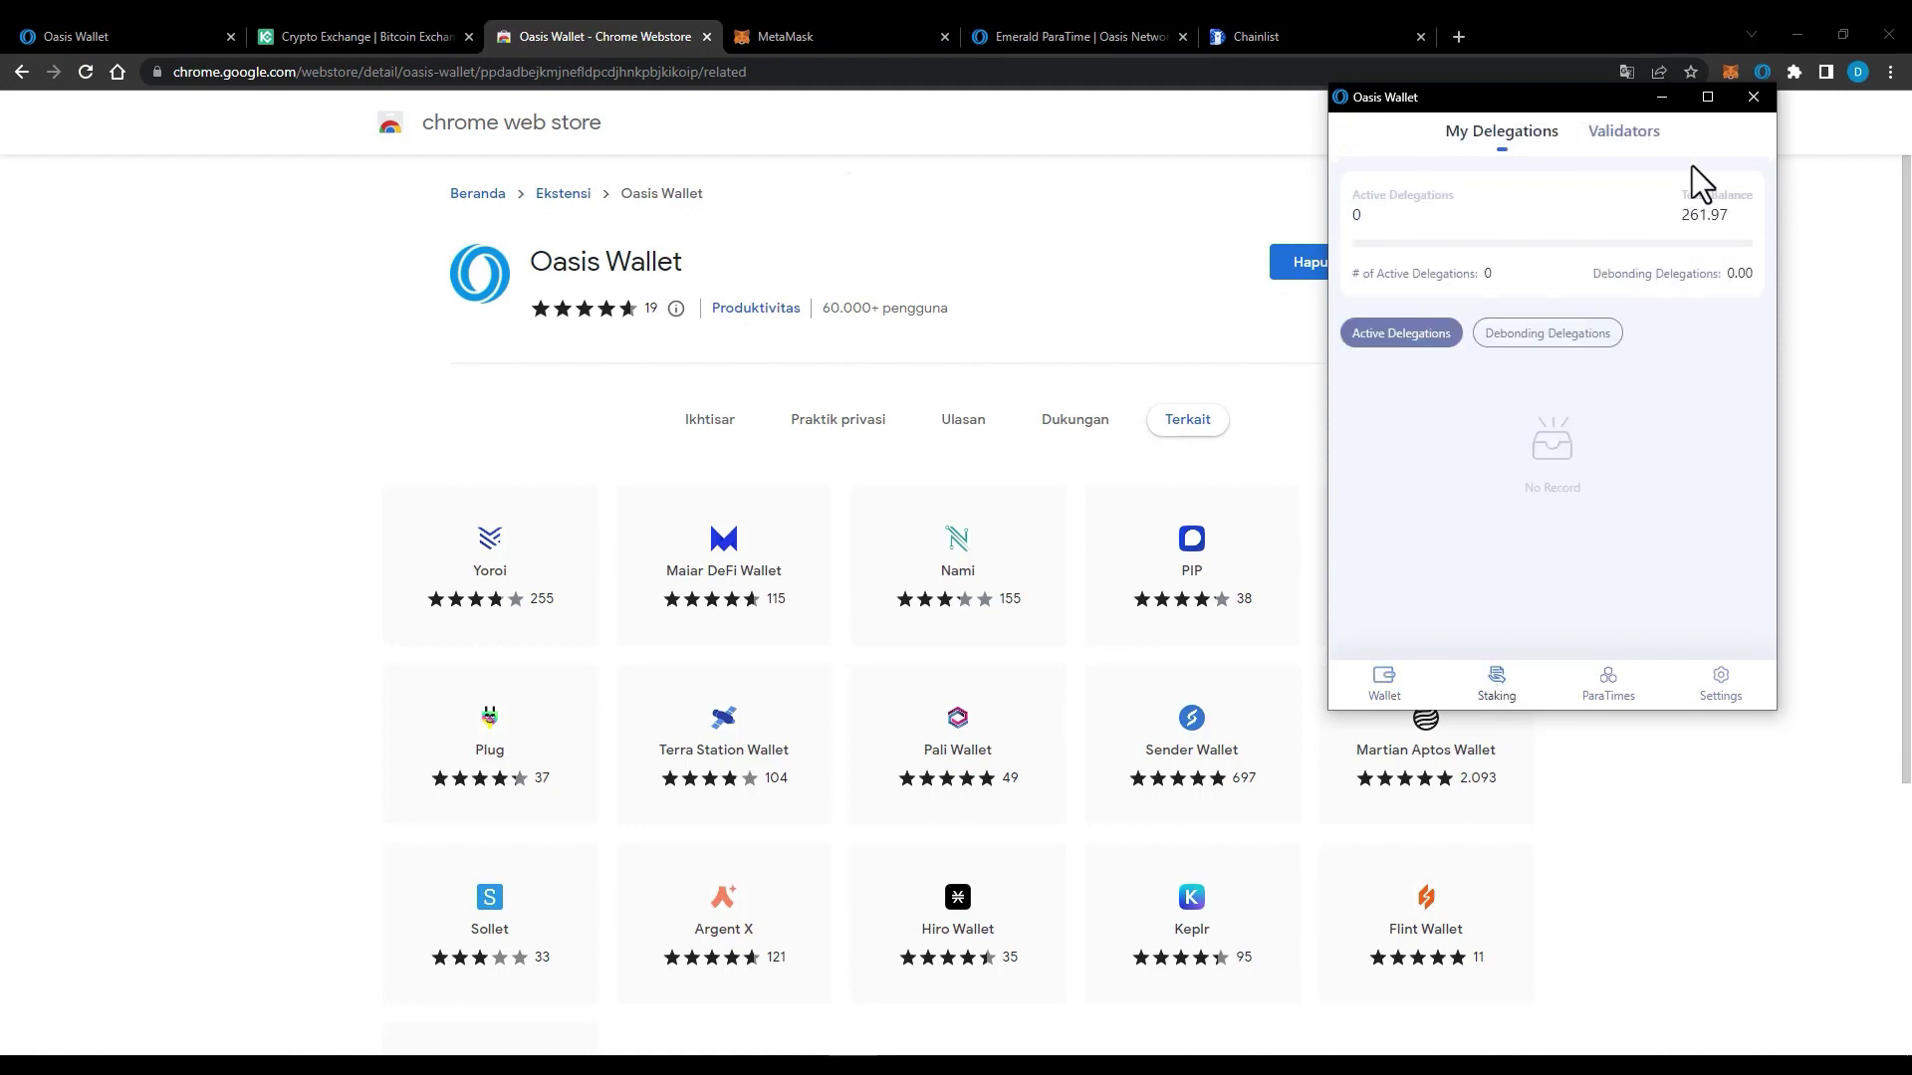
left_click(1625, 139)
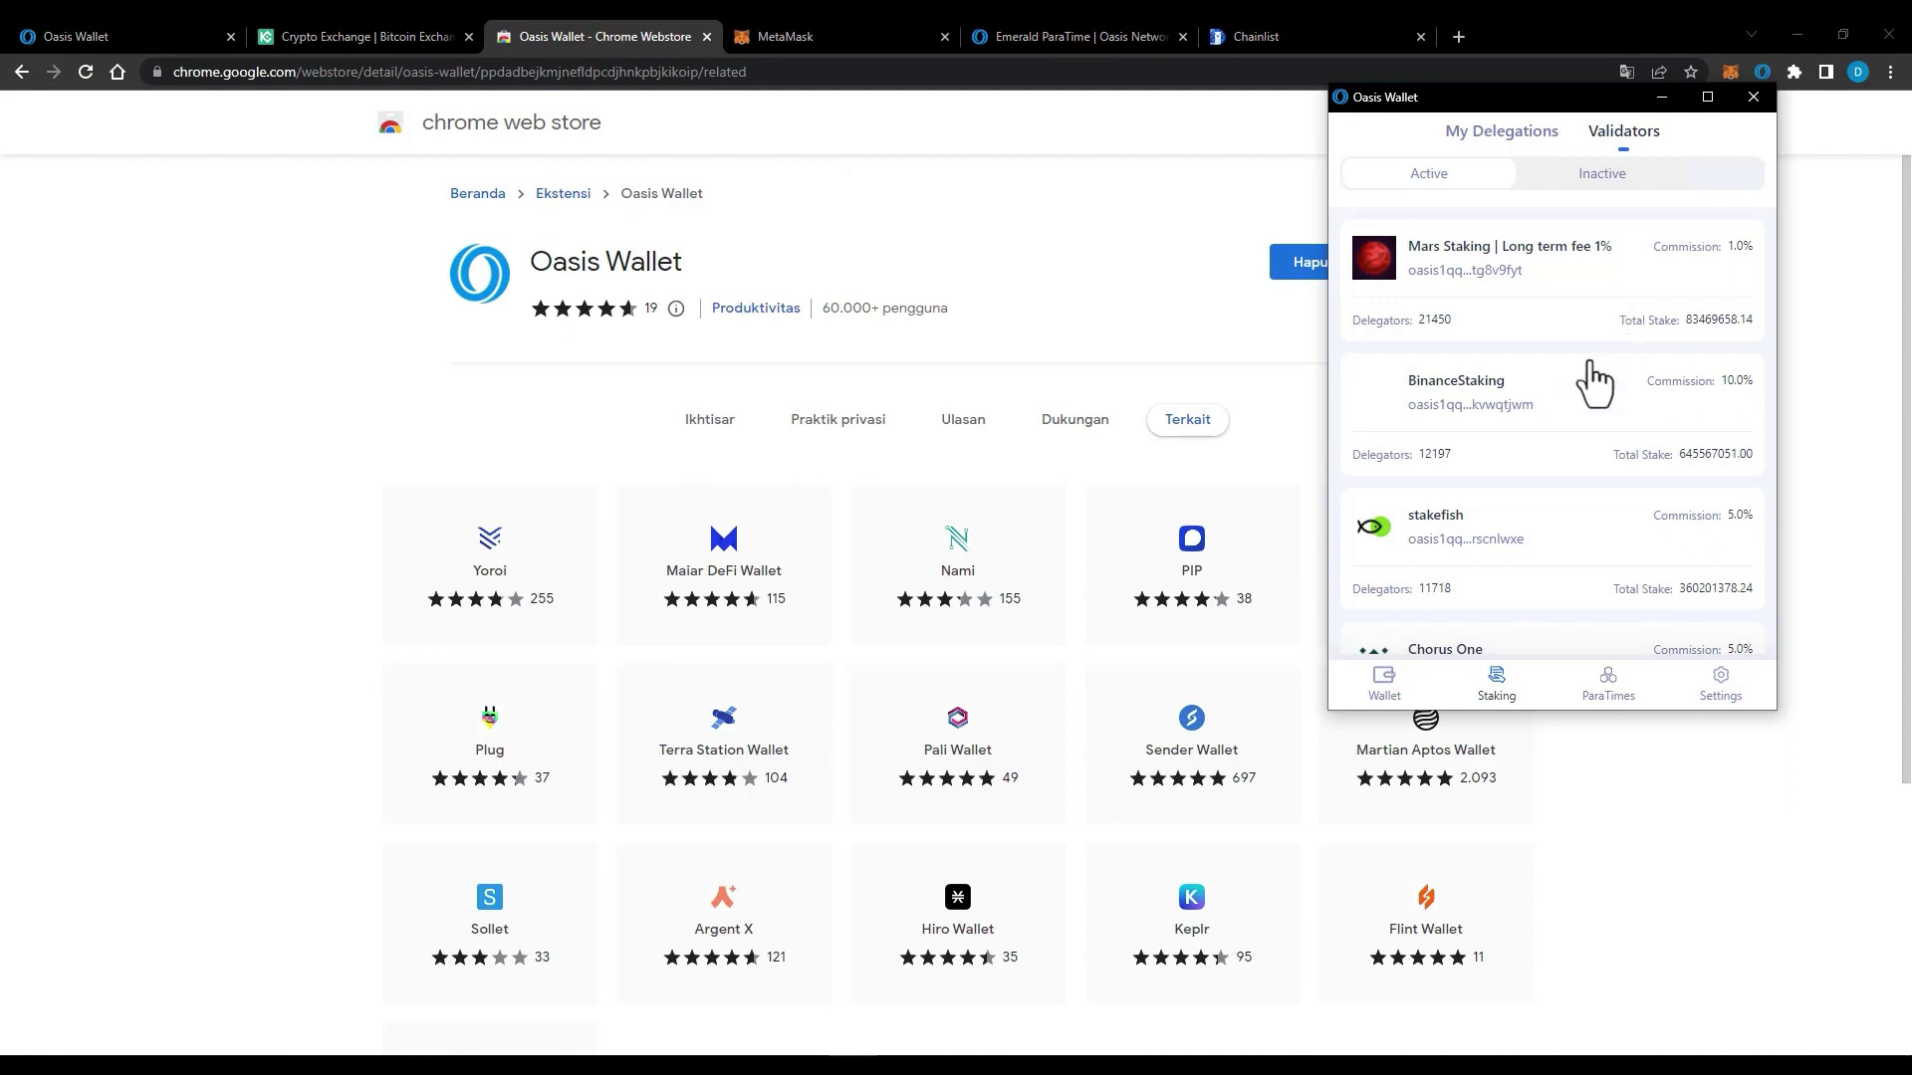
scroll(1587, 379, "down", 5)
left_click(1562, 321)
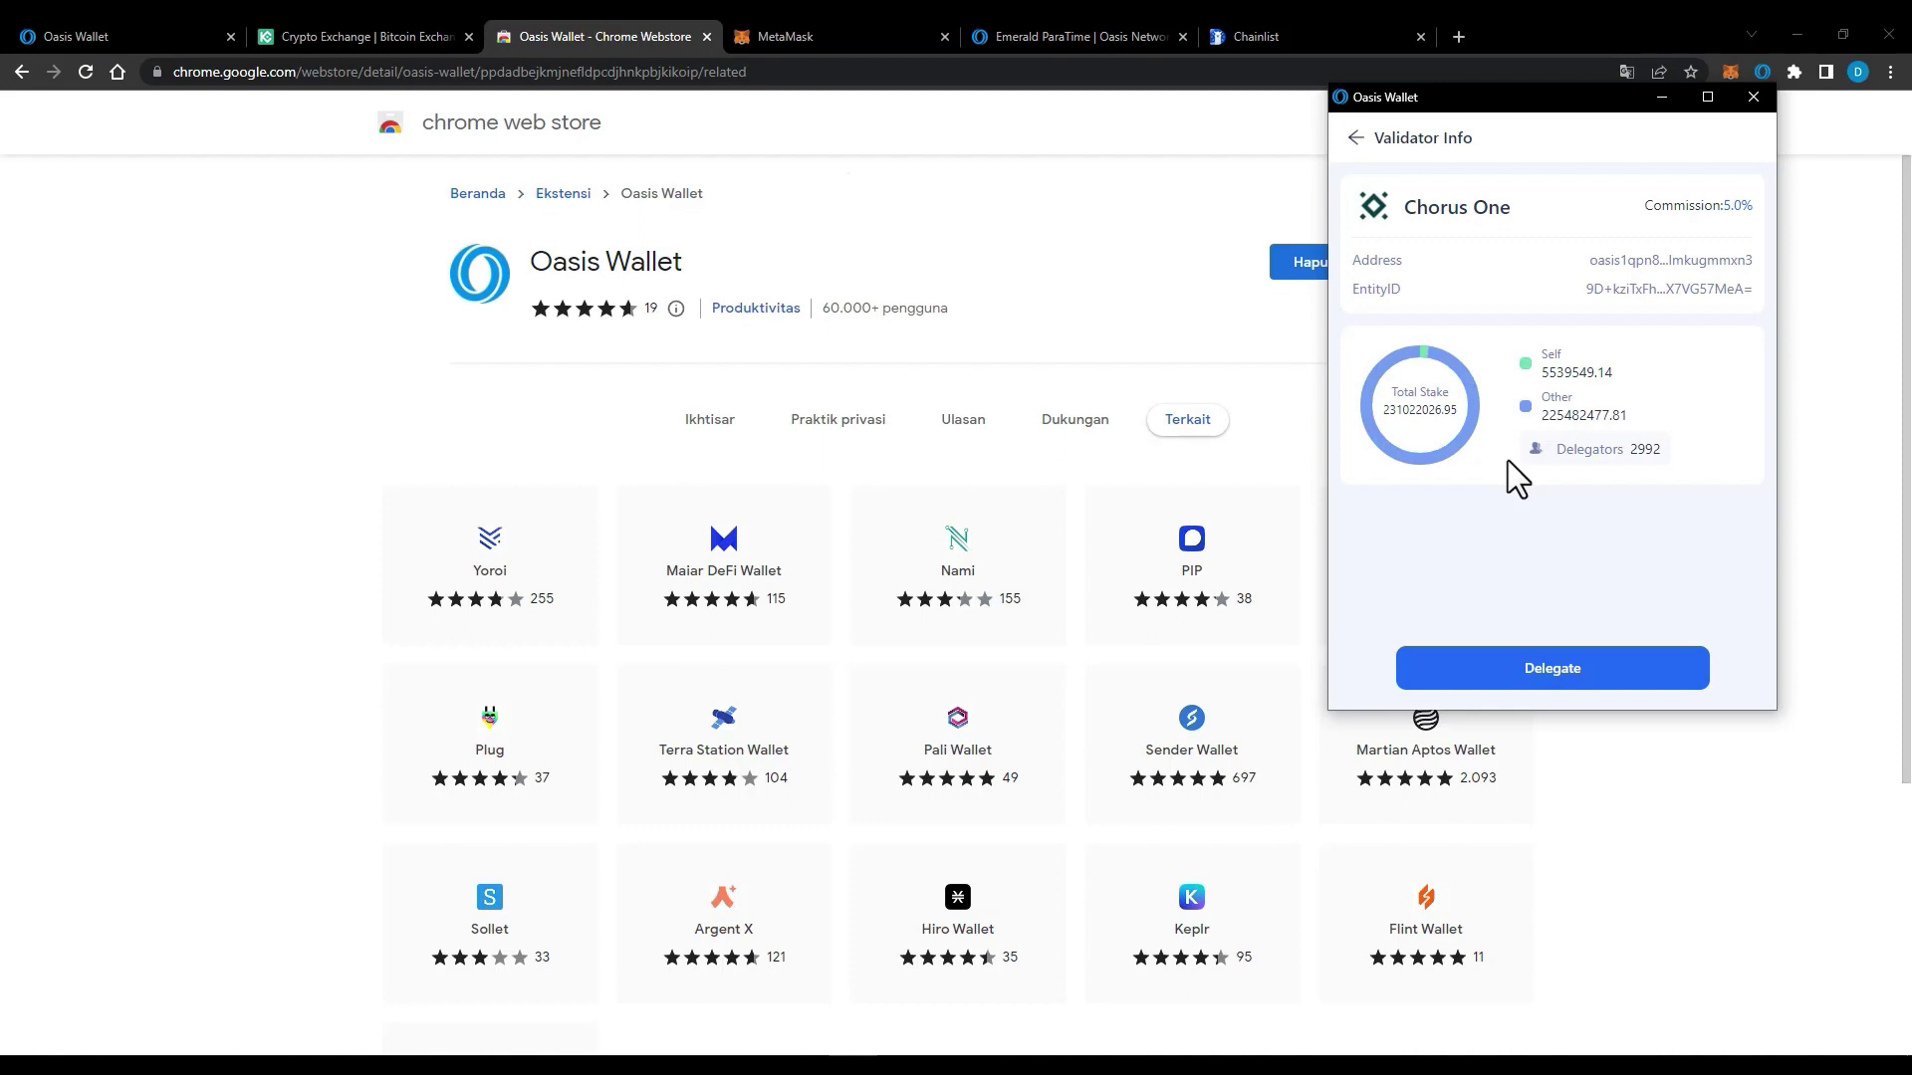
Step: Delegate 100 ROSE to Chorus One, confirm the transaction, and go back to delegations
left_click(1534, 681)
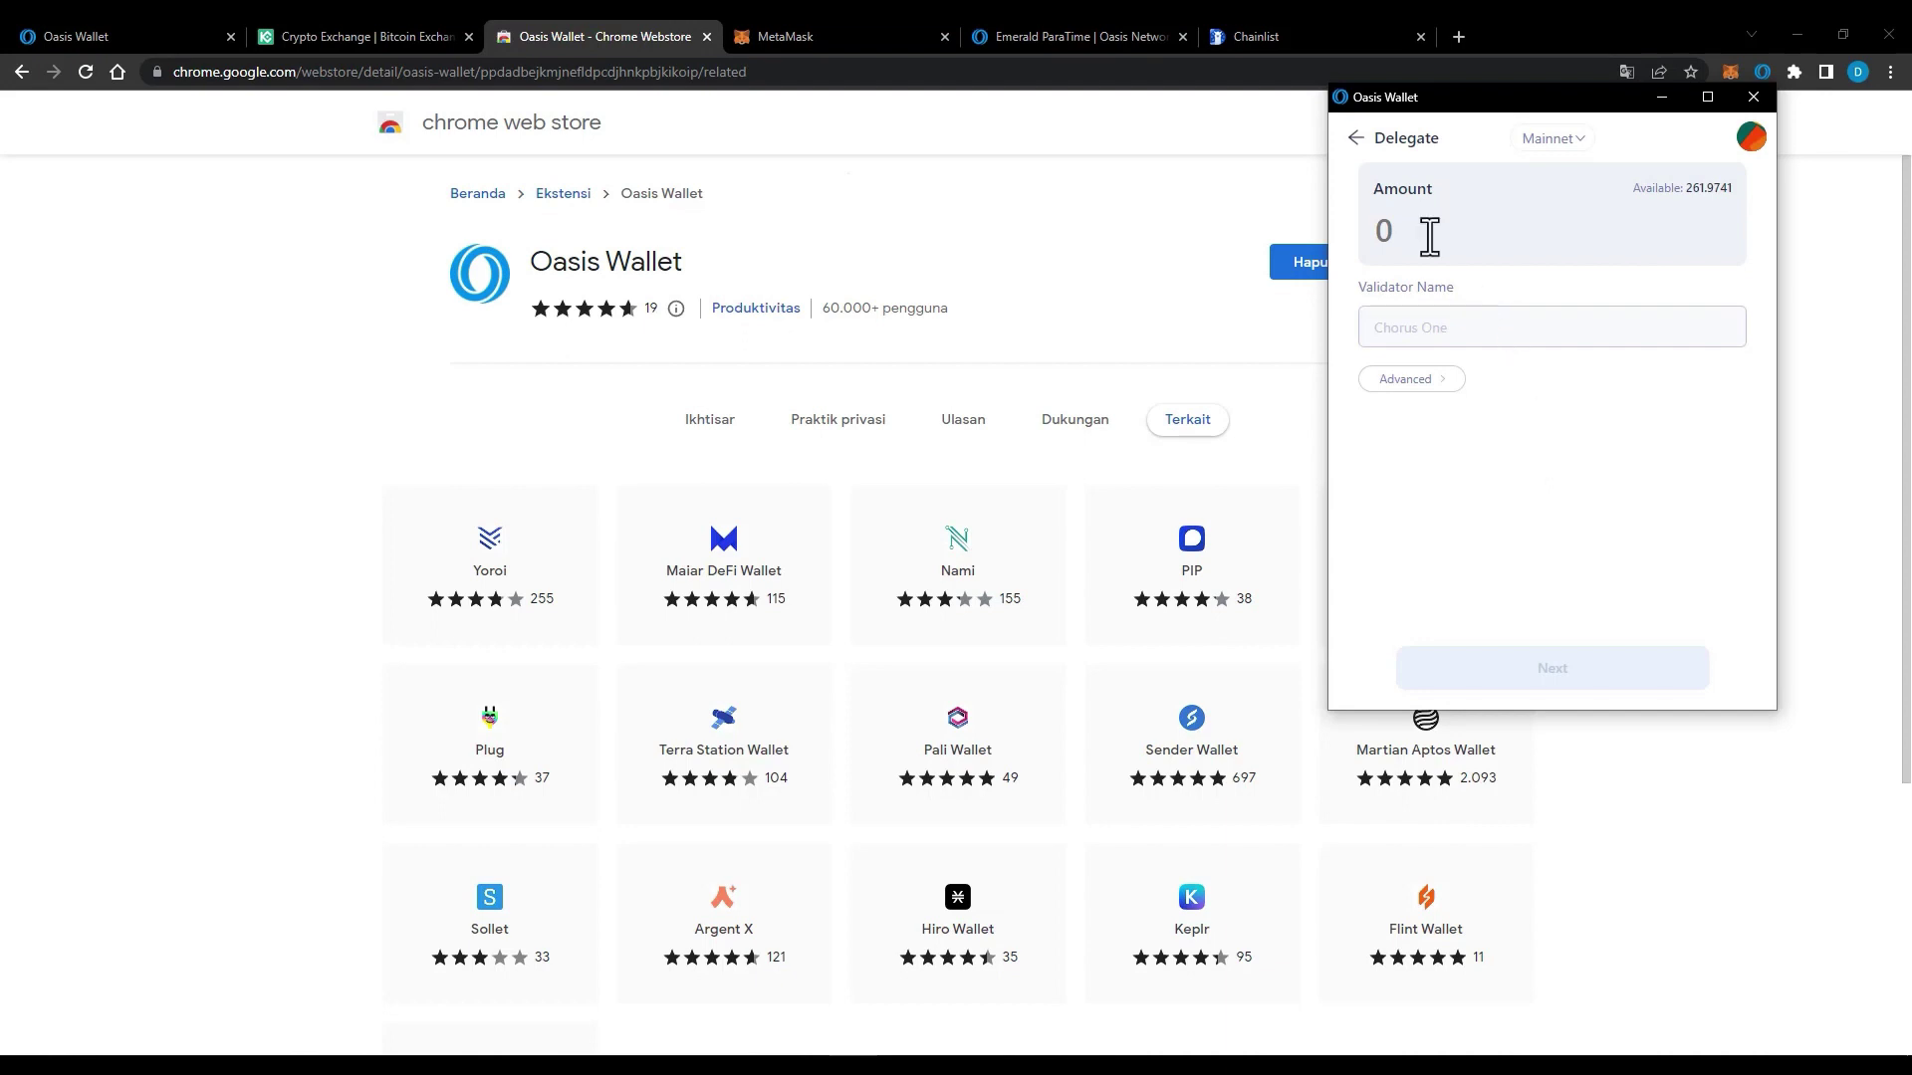
type("1")
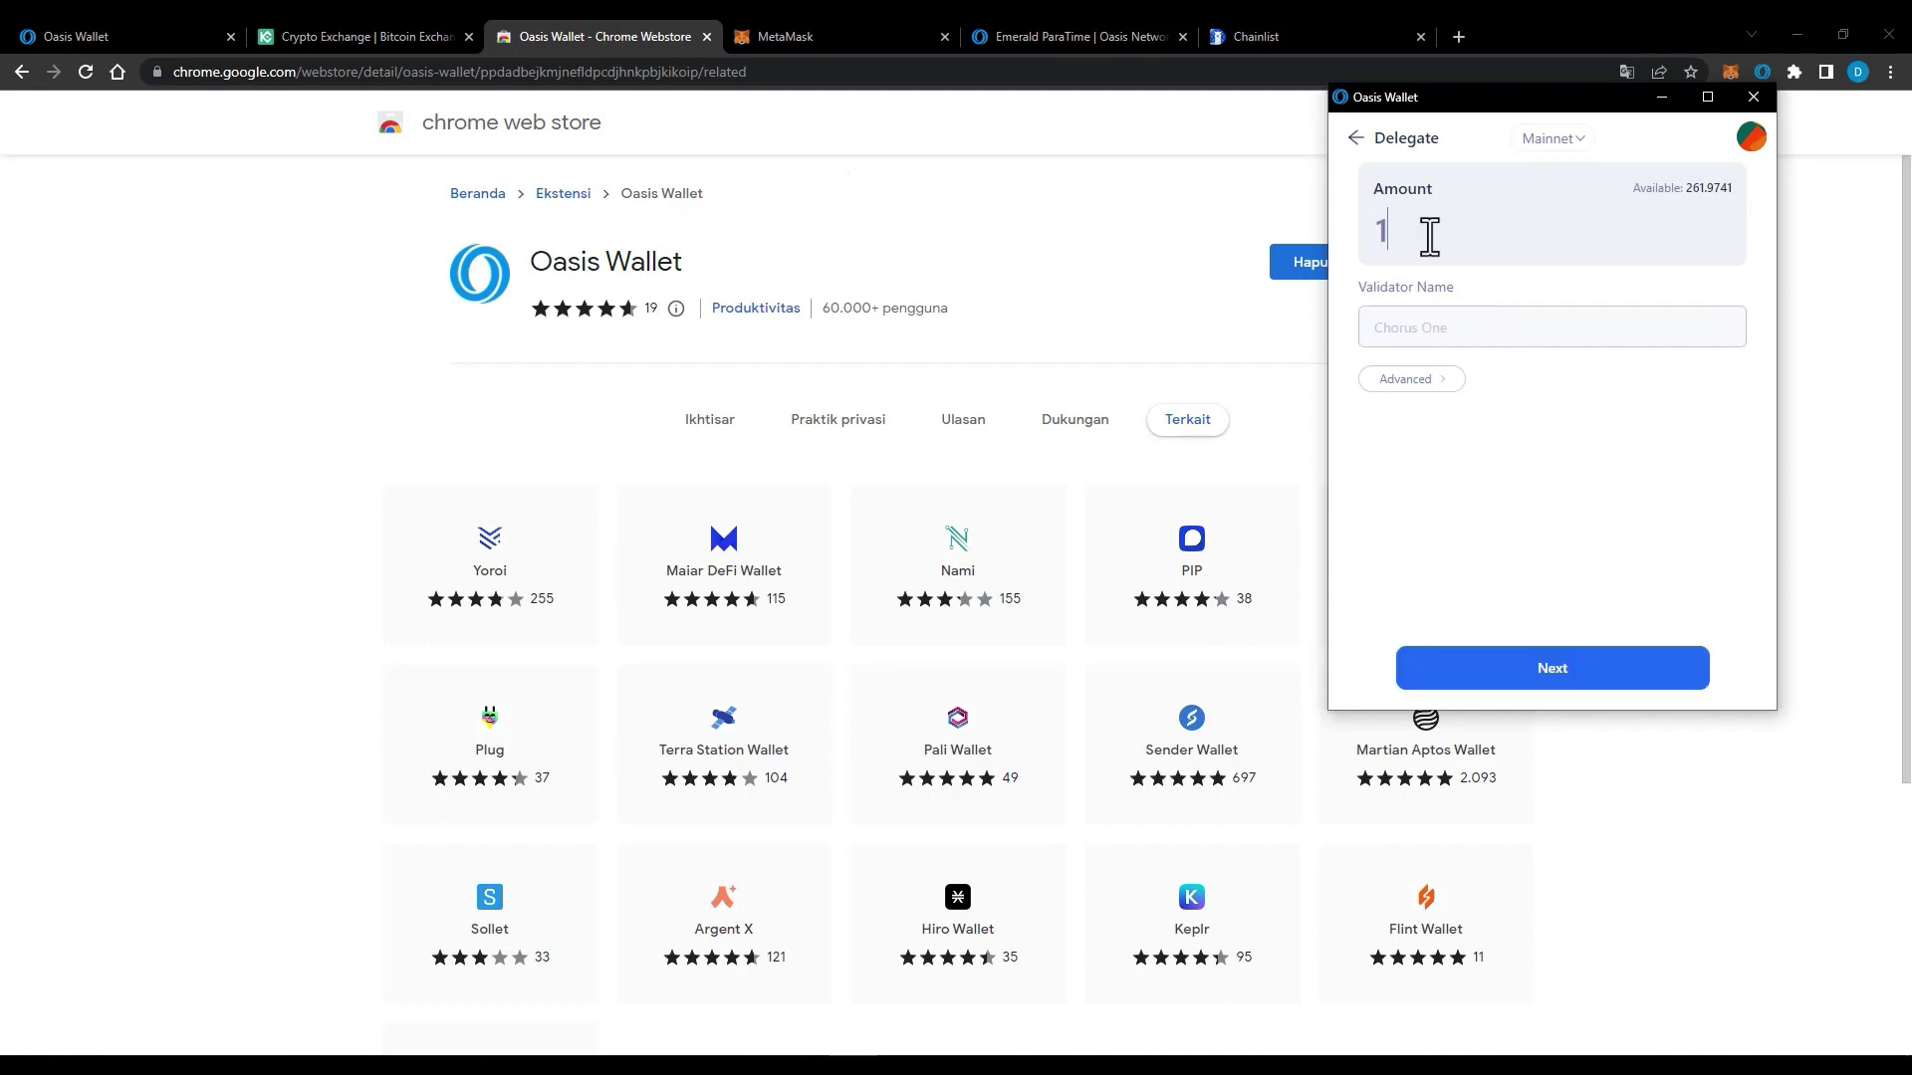
type("00")
left_click(1530, 681)
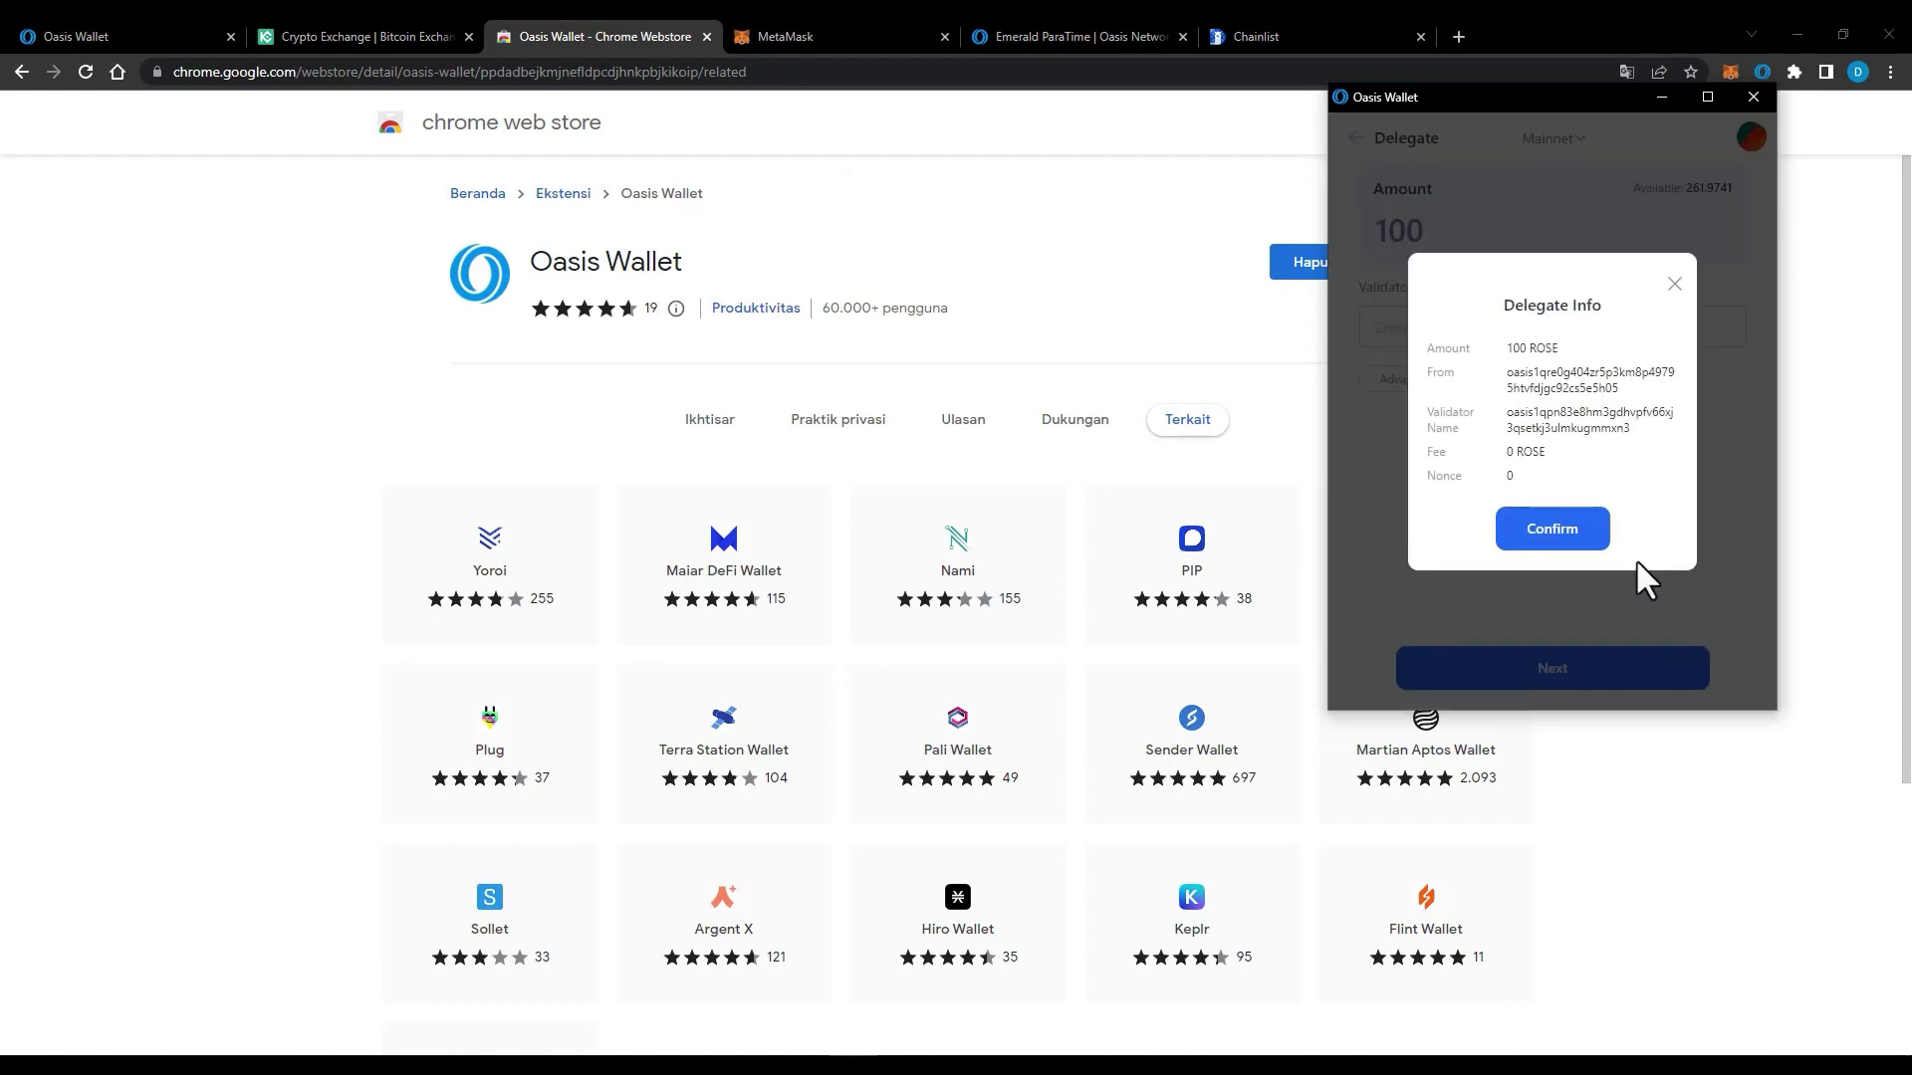
left_click(1560, 531)
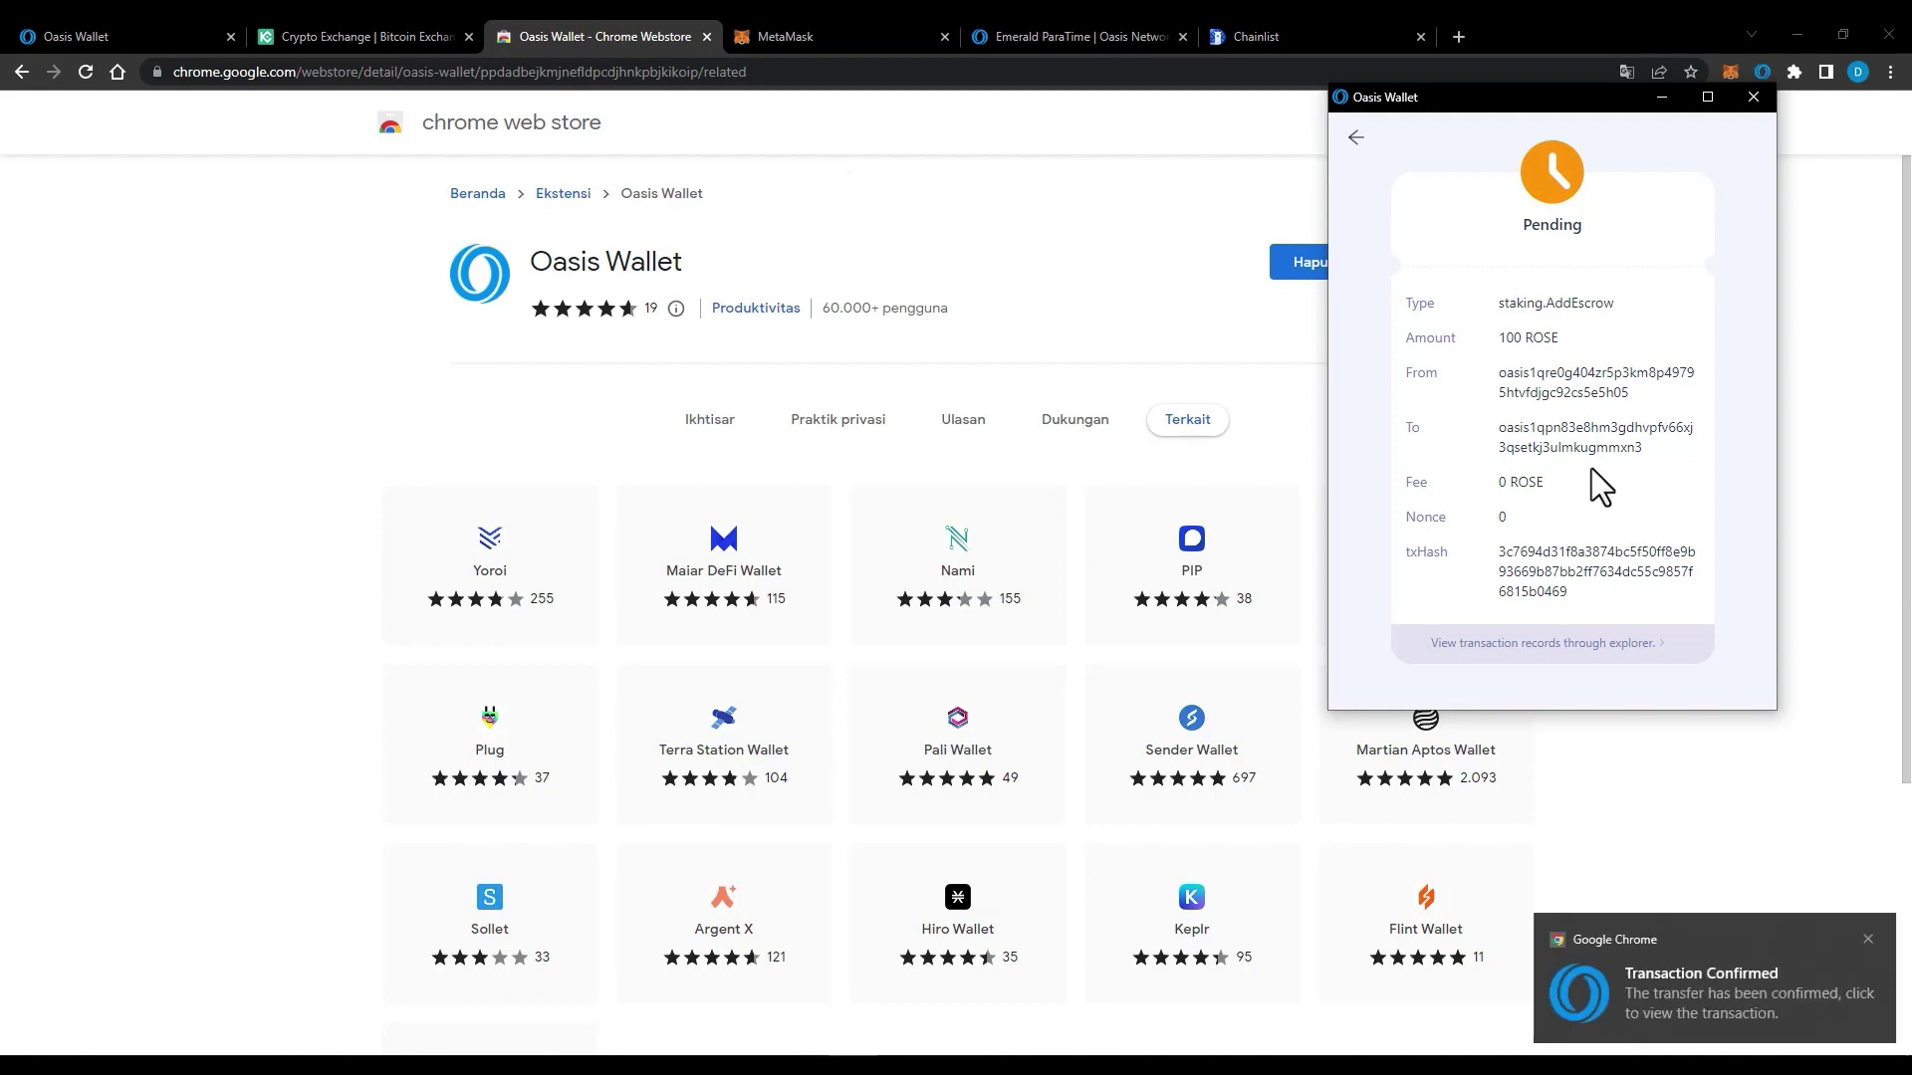
left_click(1356, 140)
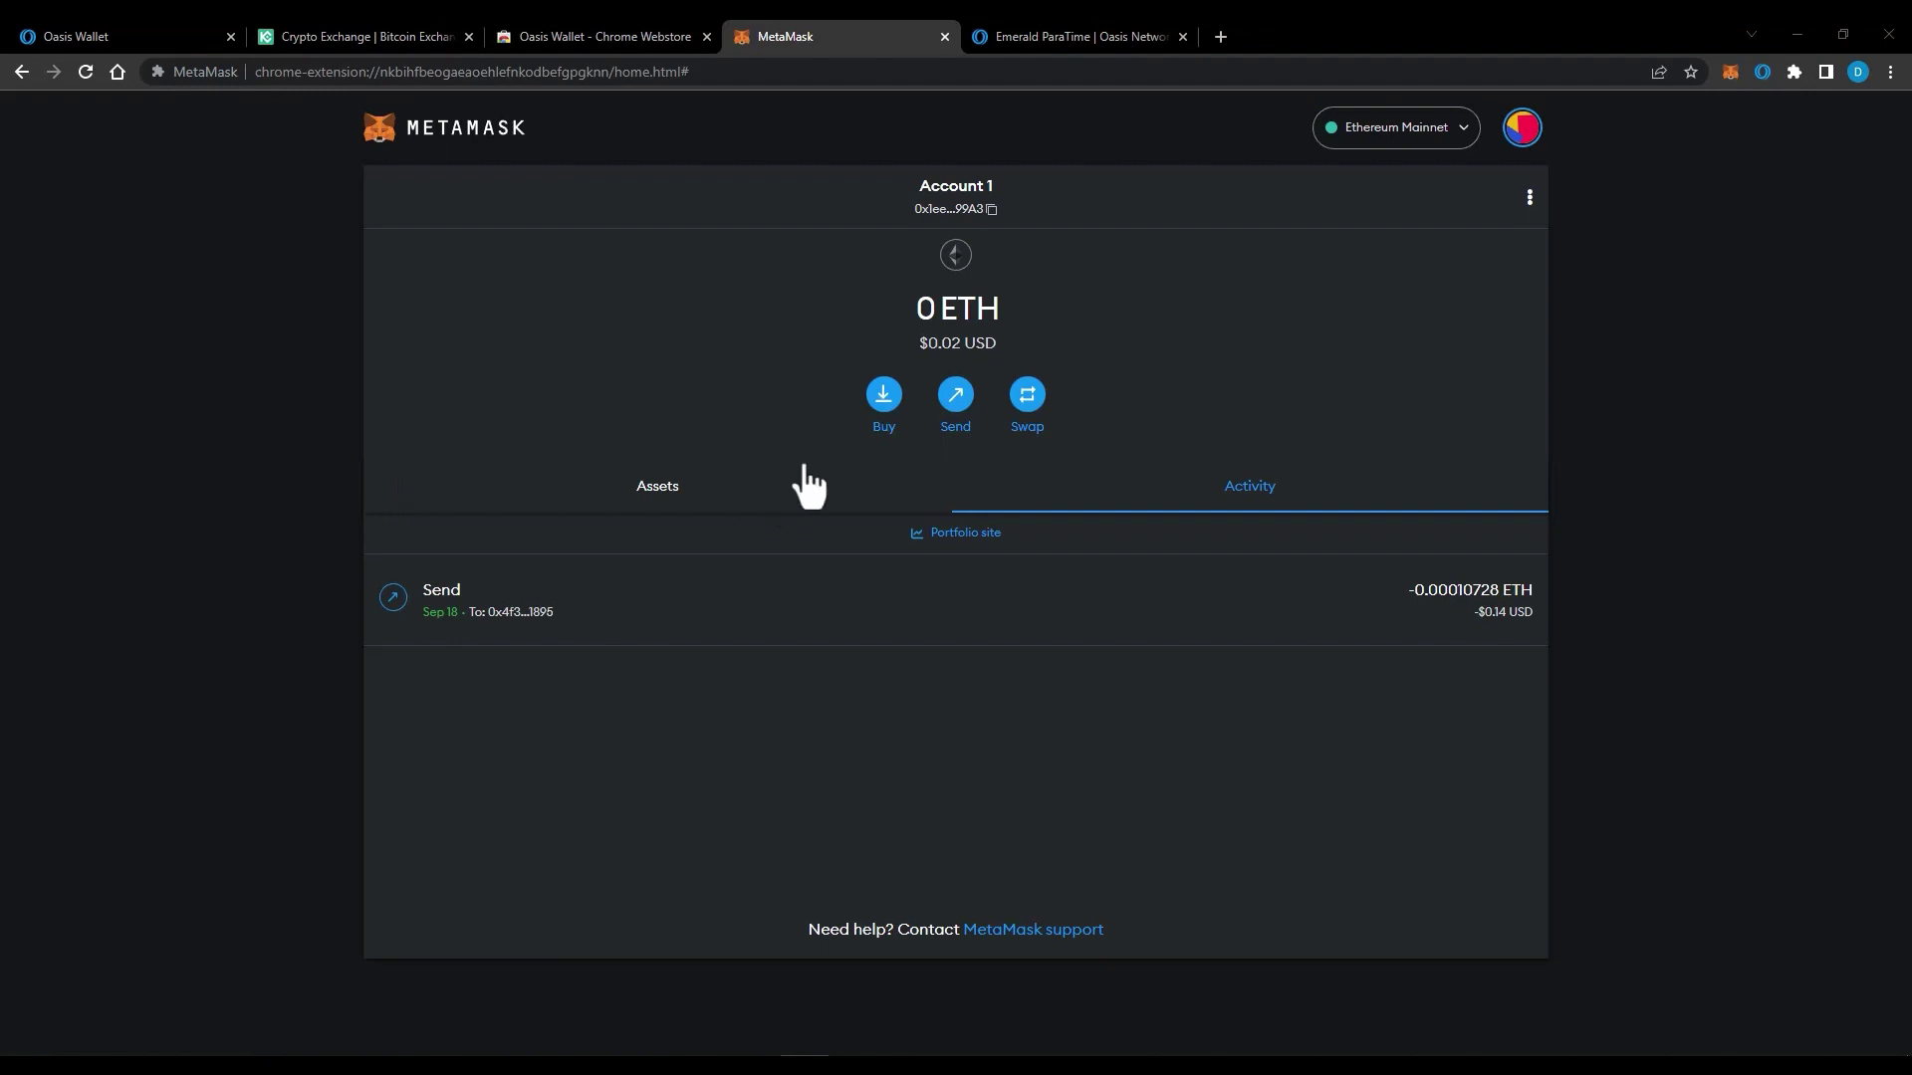
Step: From the Emerald ParaTime docs, approve adding Emerald Paratime Mainnet to MetaMask and switch to it
left_click(1100, 22)
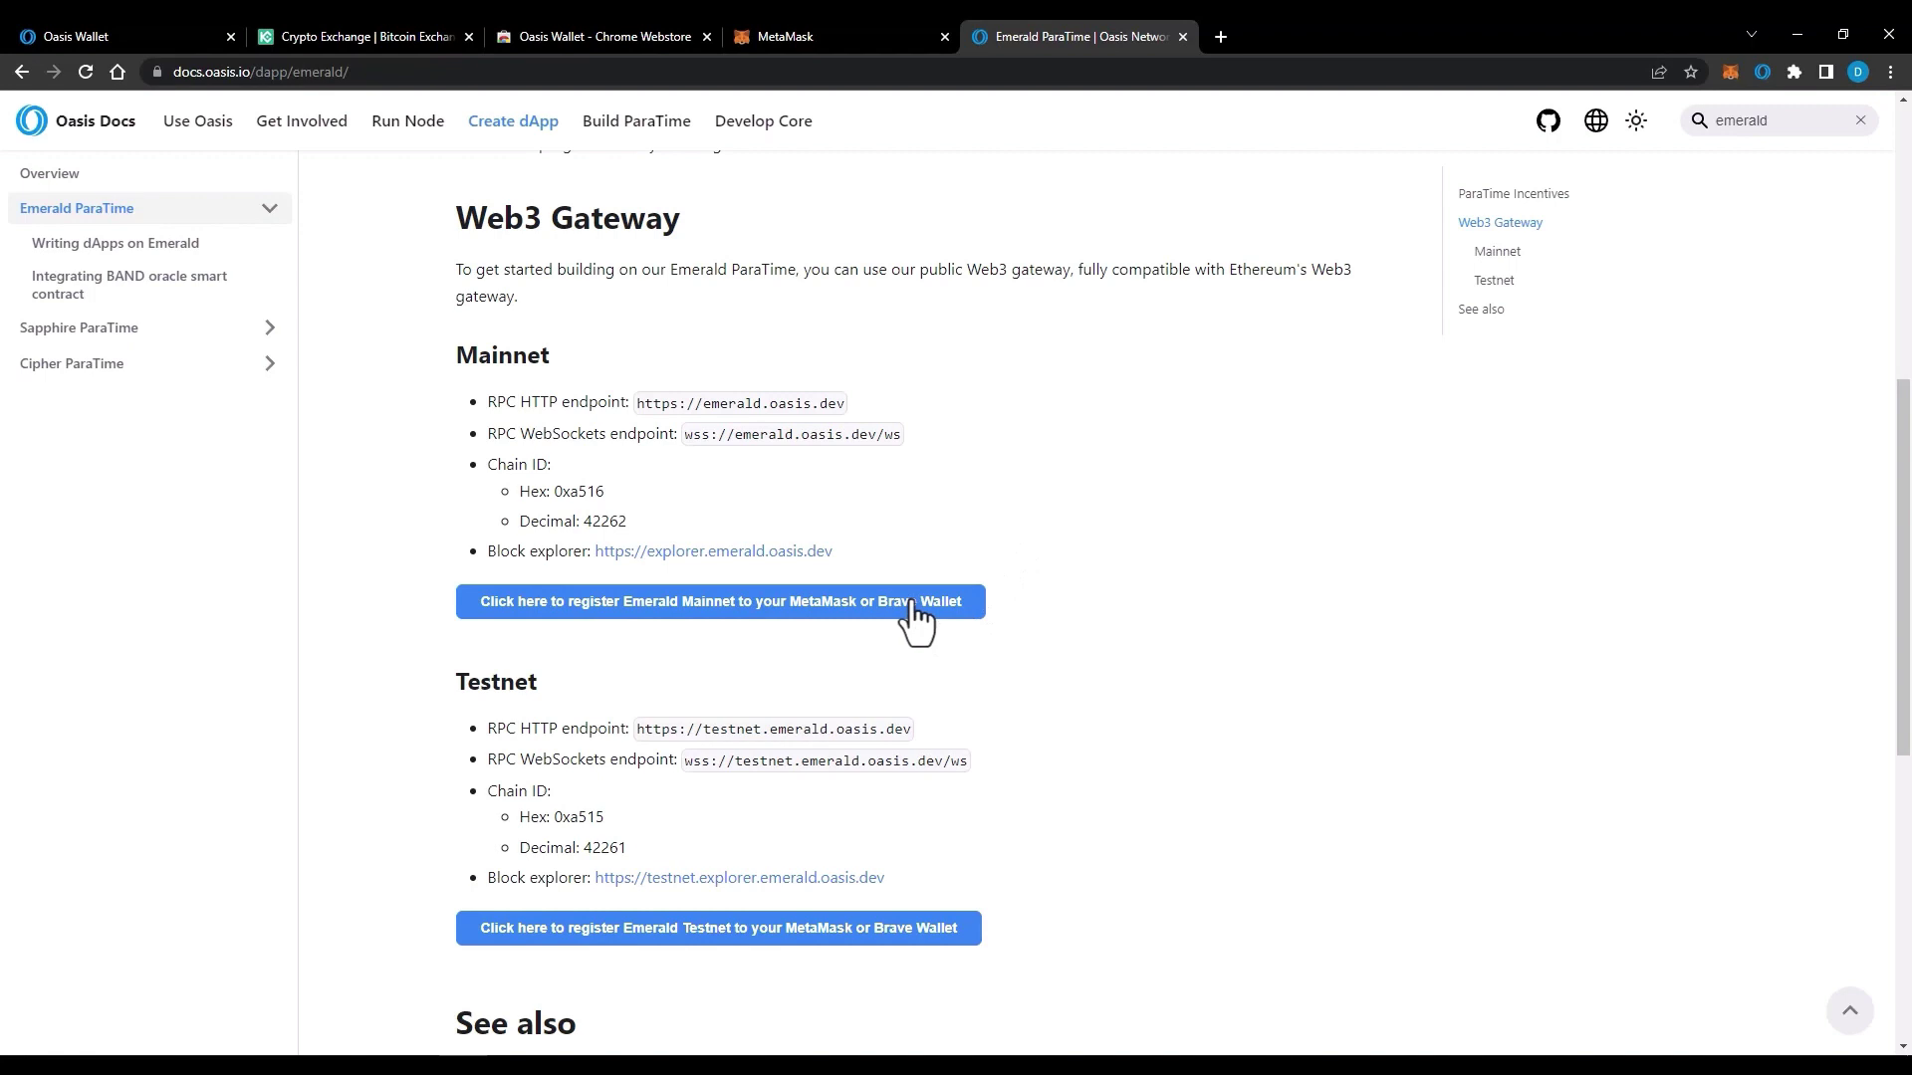
left_click(914, 609)
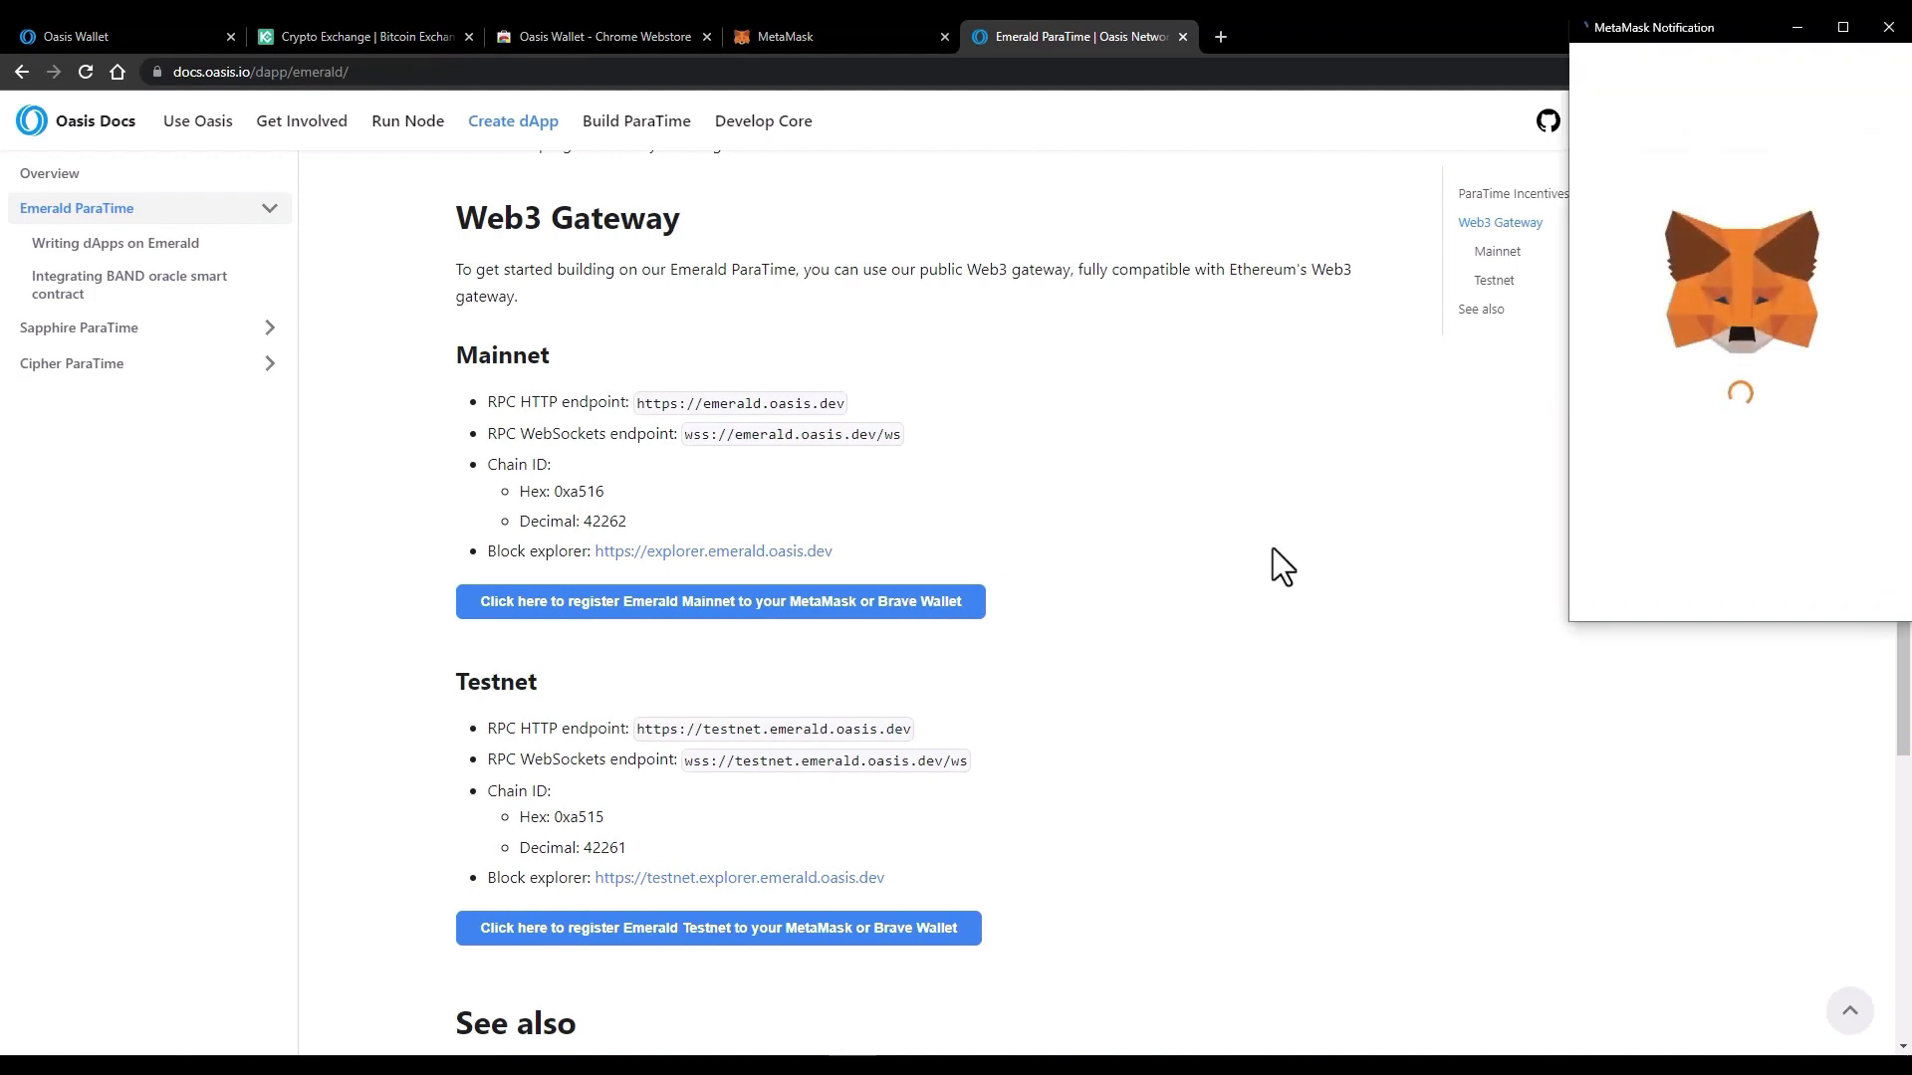
scroll(1814, 452, "down", 2)
scroll(1818, 458, "down", 3)
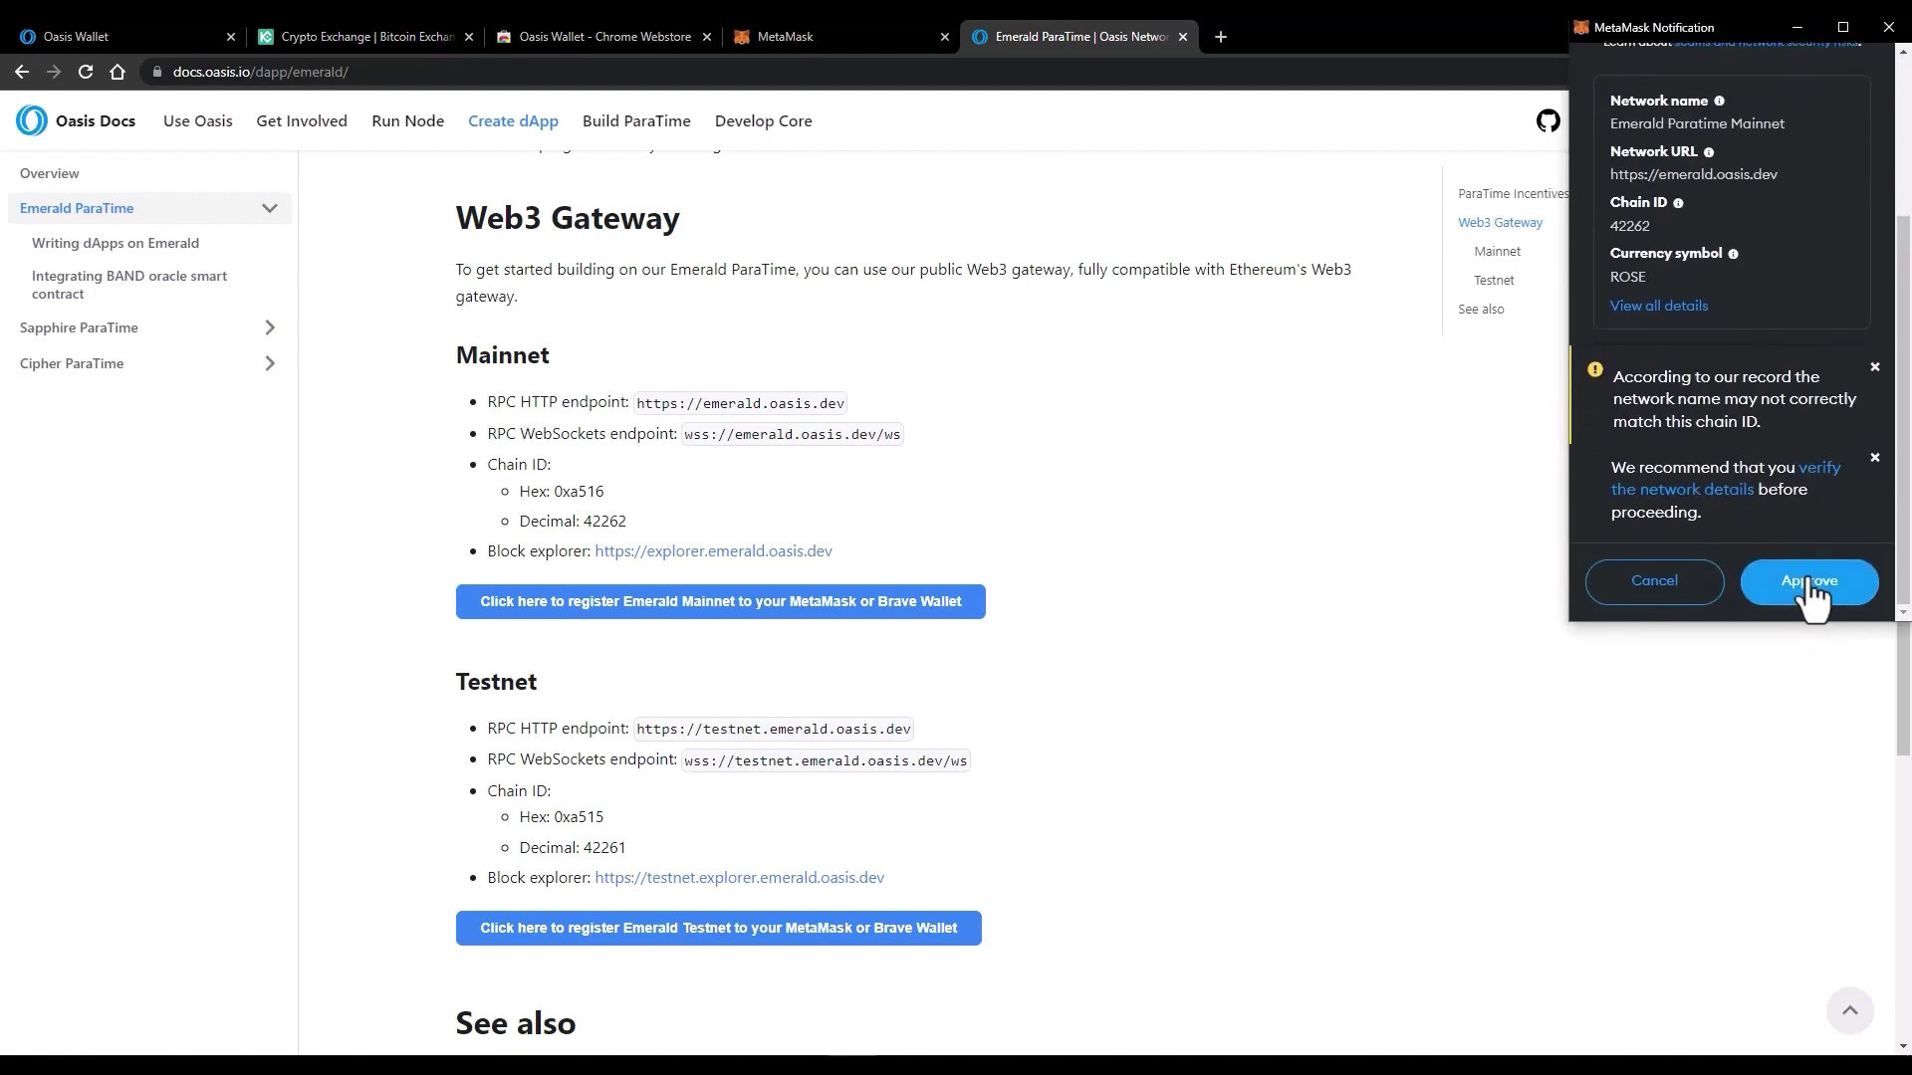
left_click(1812, 596)
left_click(1812, 595)
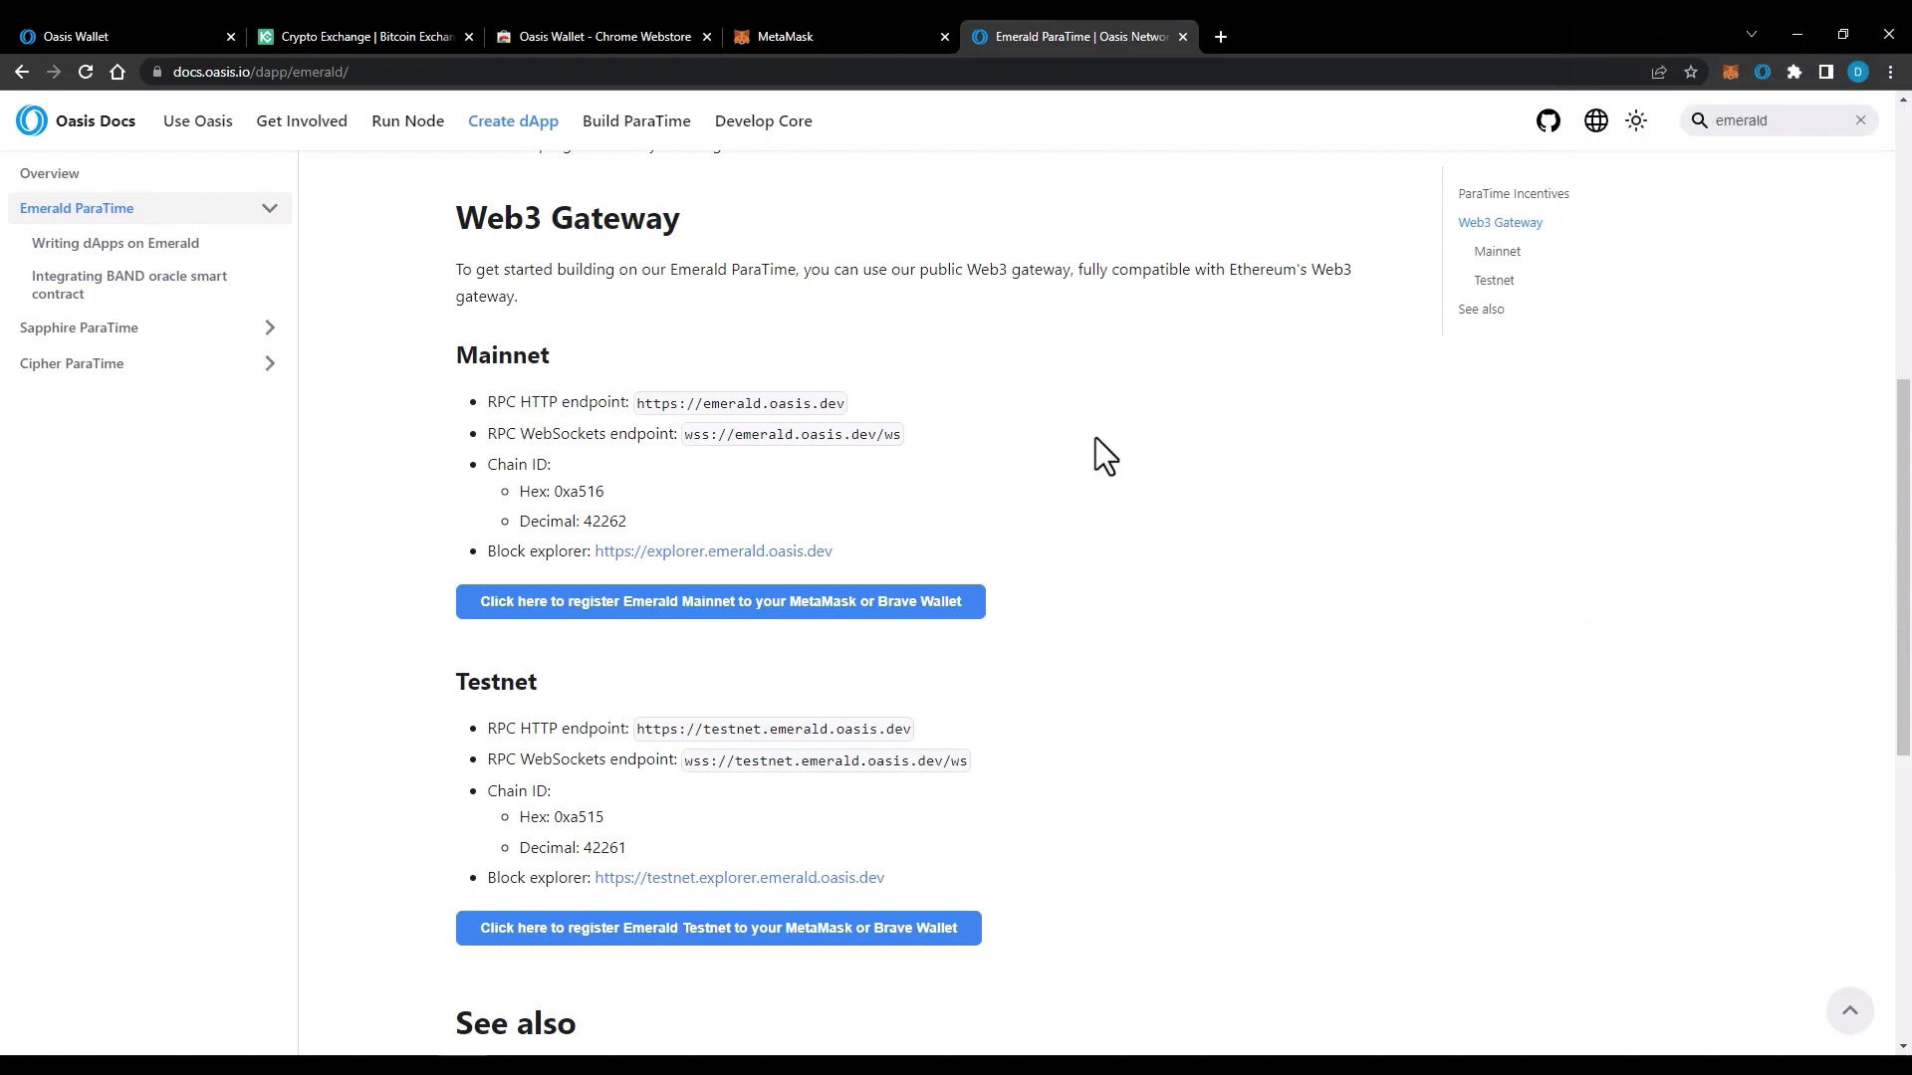
left_click(797, 36)
Step: Copy the MetaMask address and send a 50 ROSE Emerald deposit to it from Account 1
left_click(984, 231)
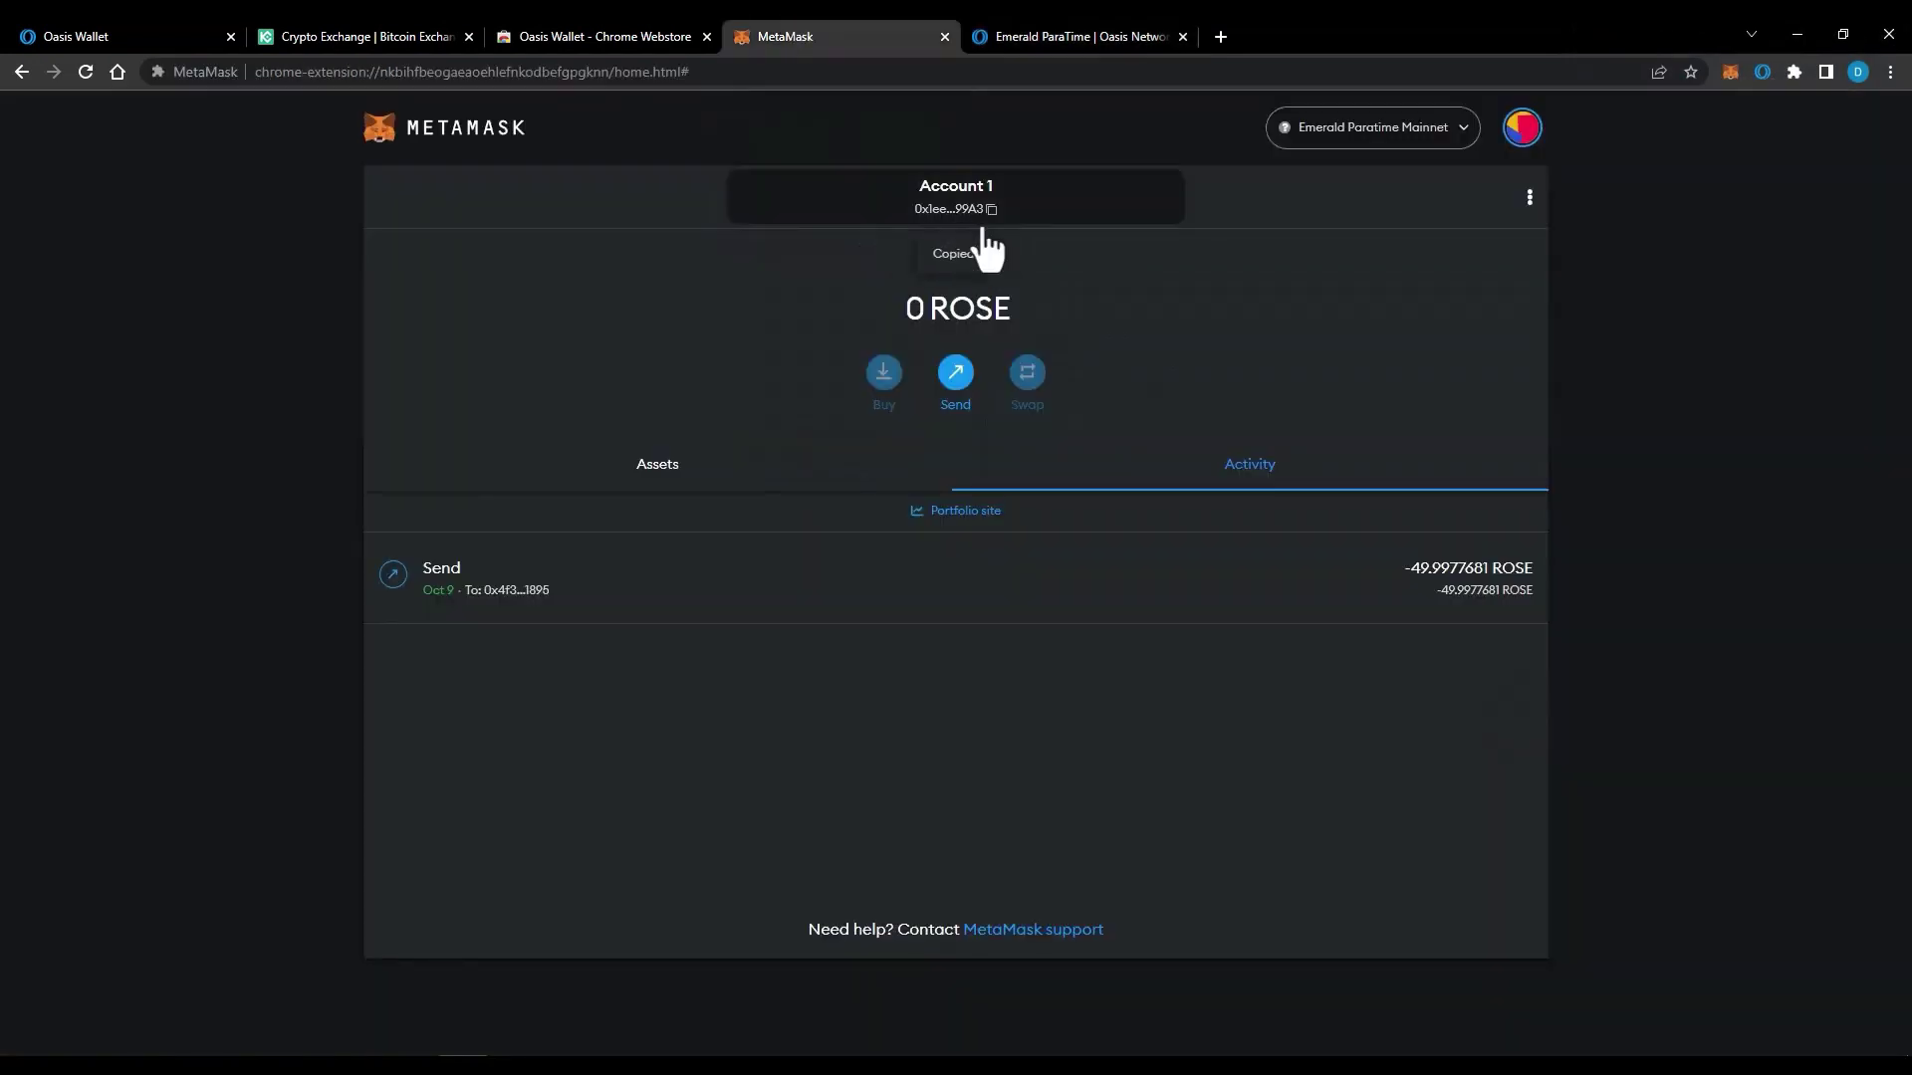
left_click(1761, 72)
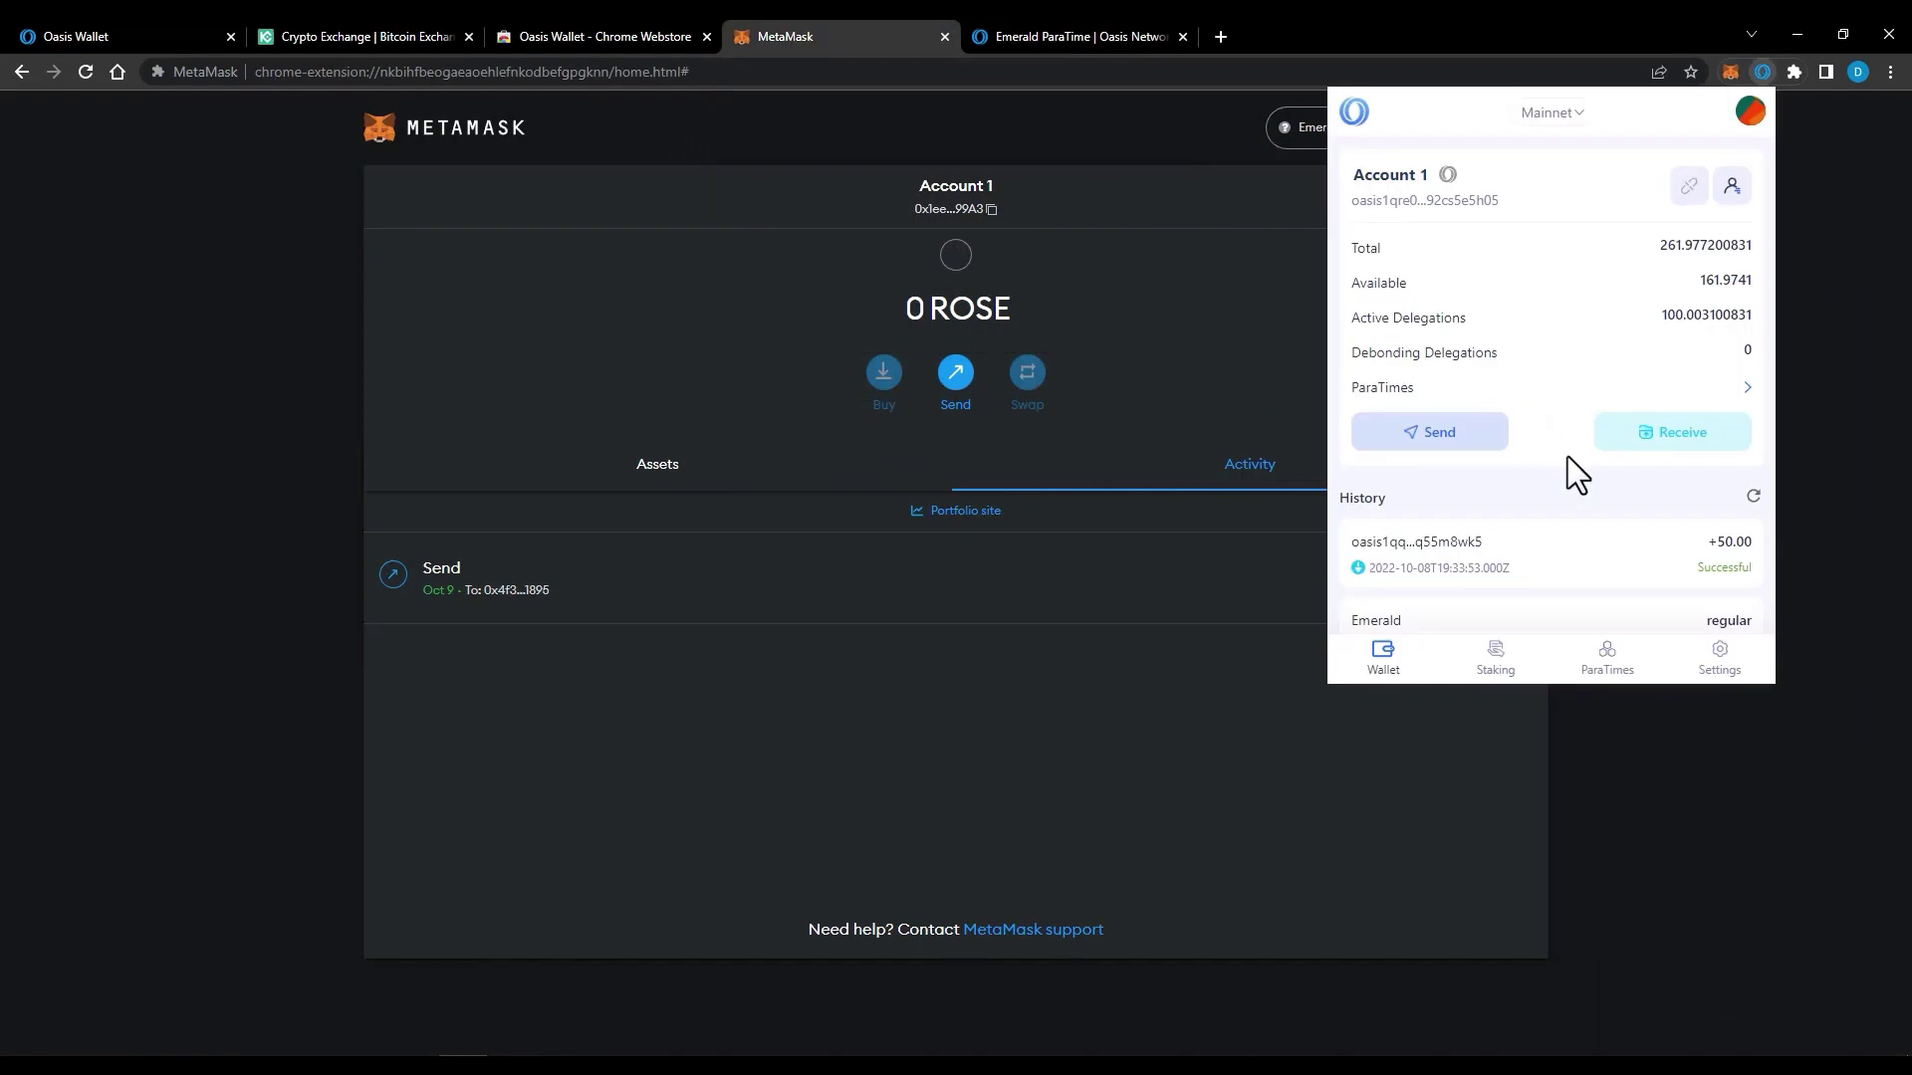
left_click(1607, 659)
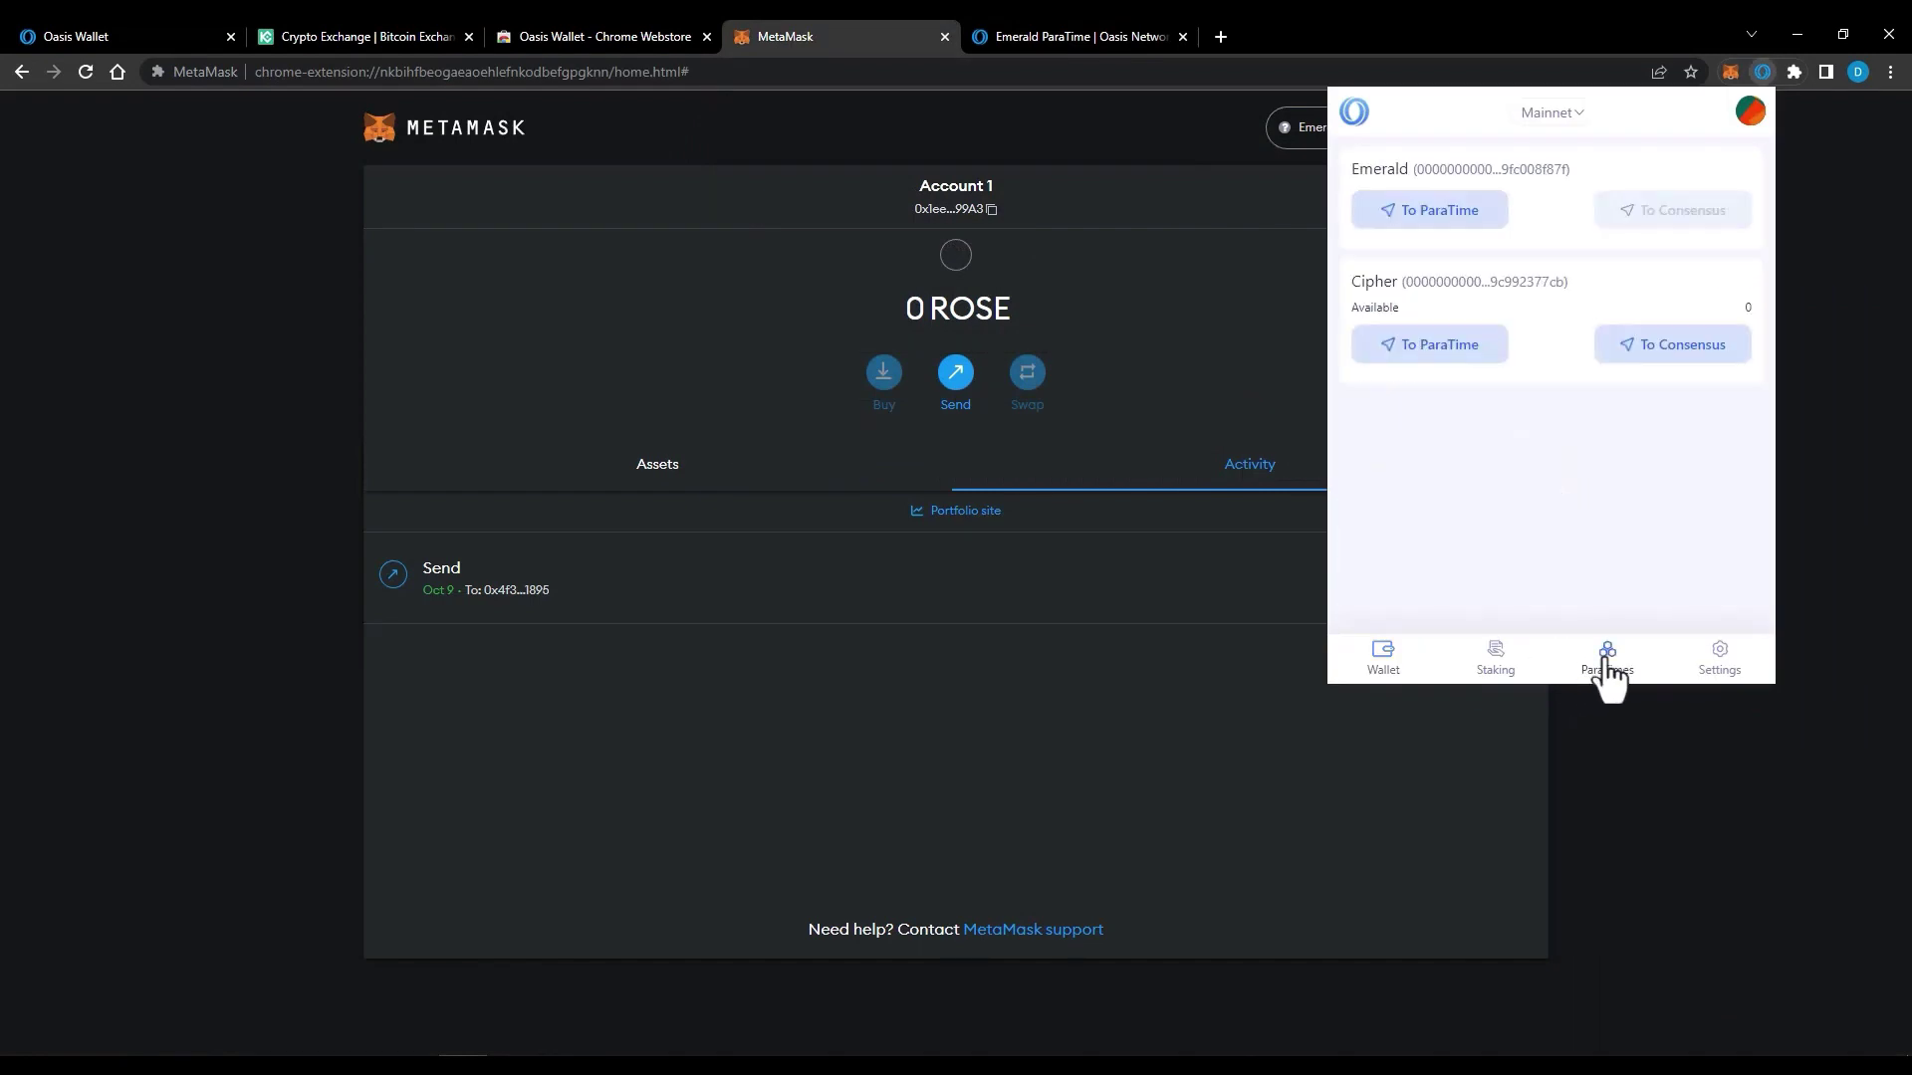
left_click(1459, 212)
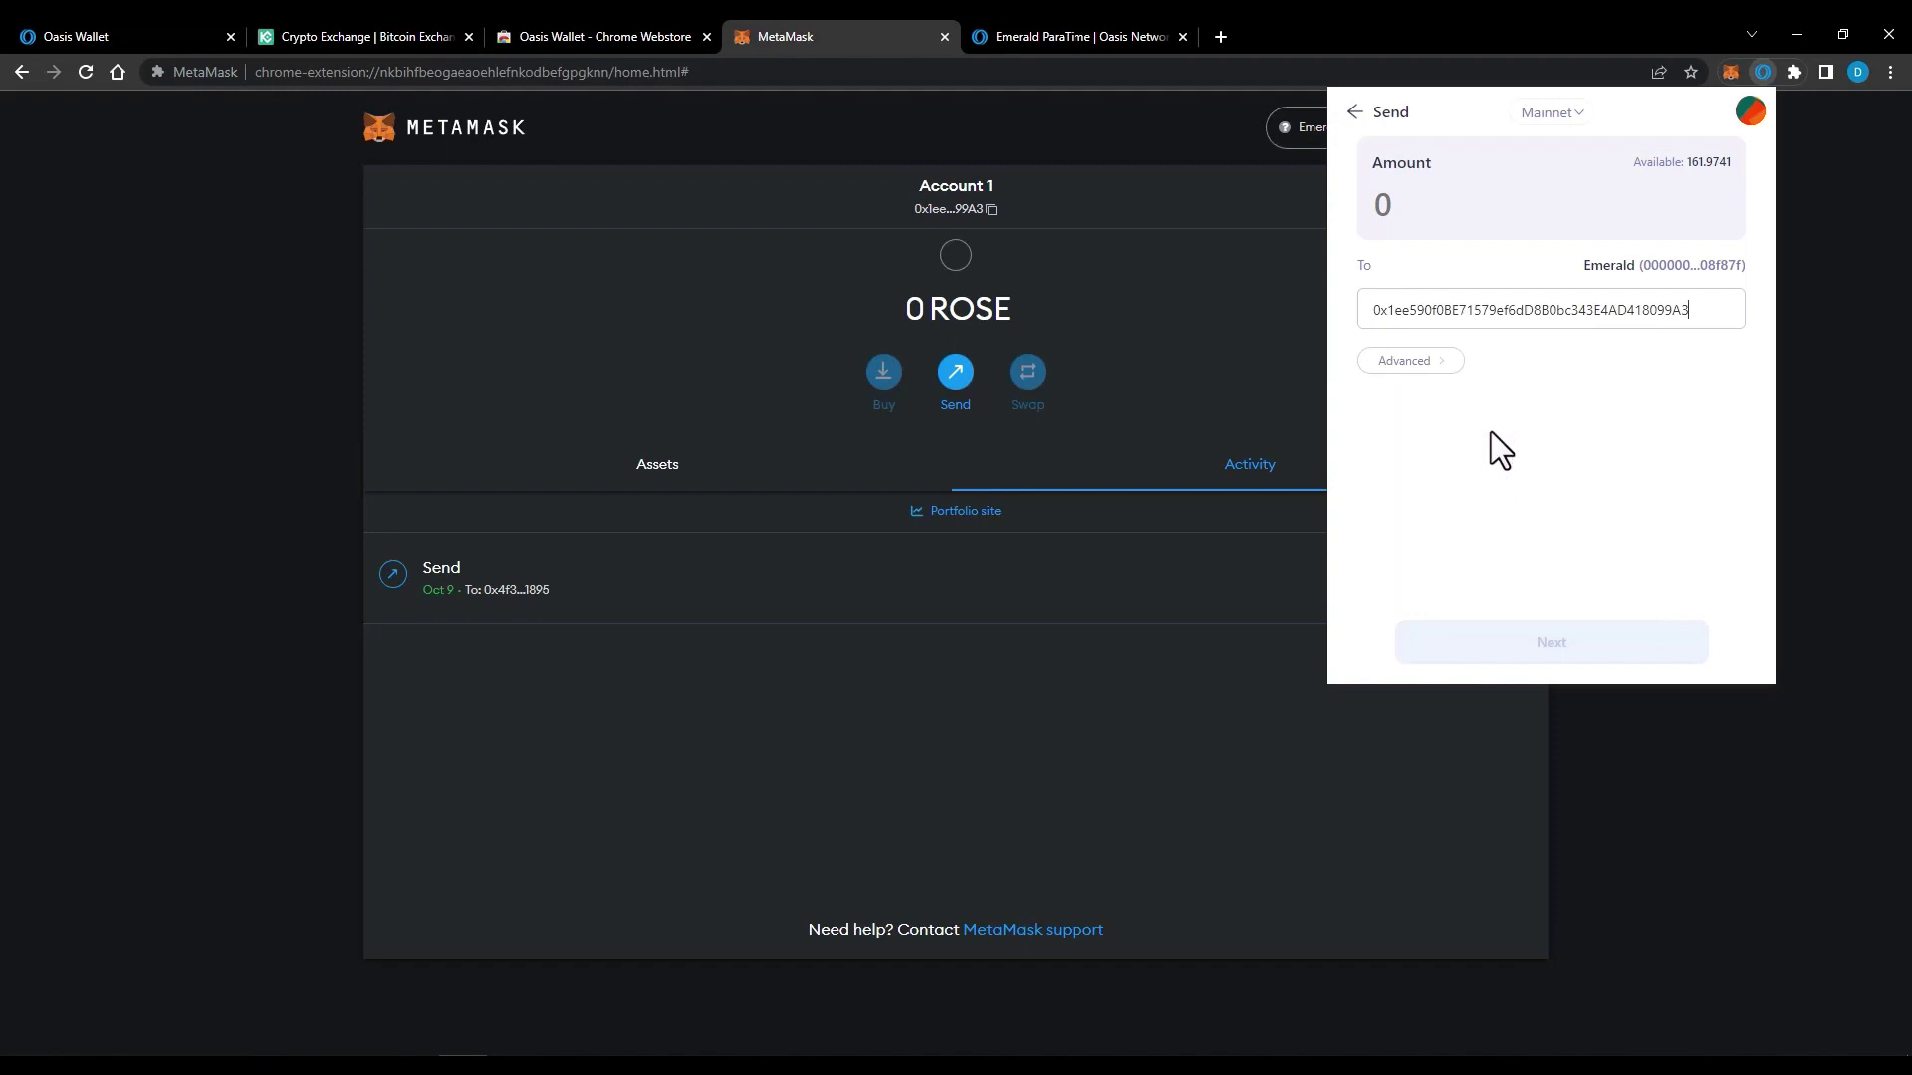
left_click(1410, 208)
type("50")
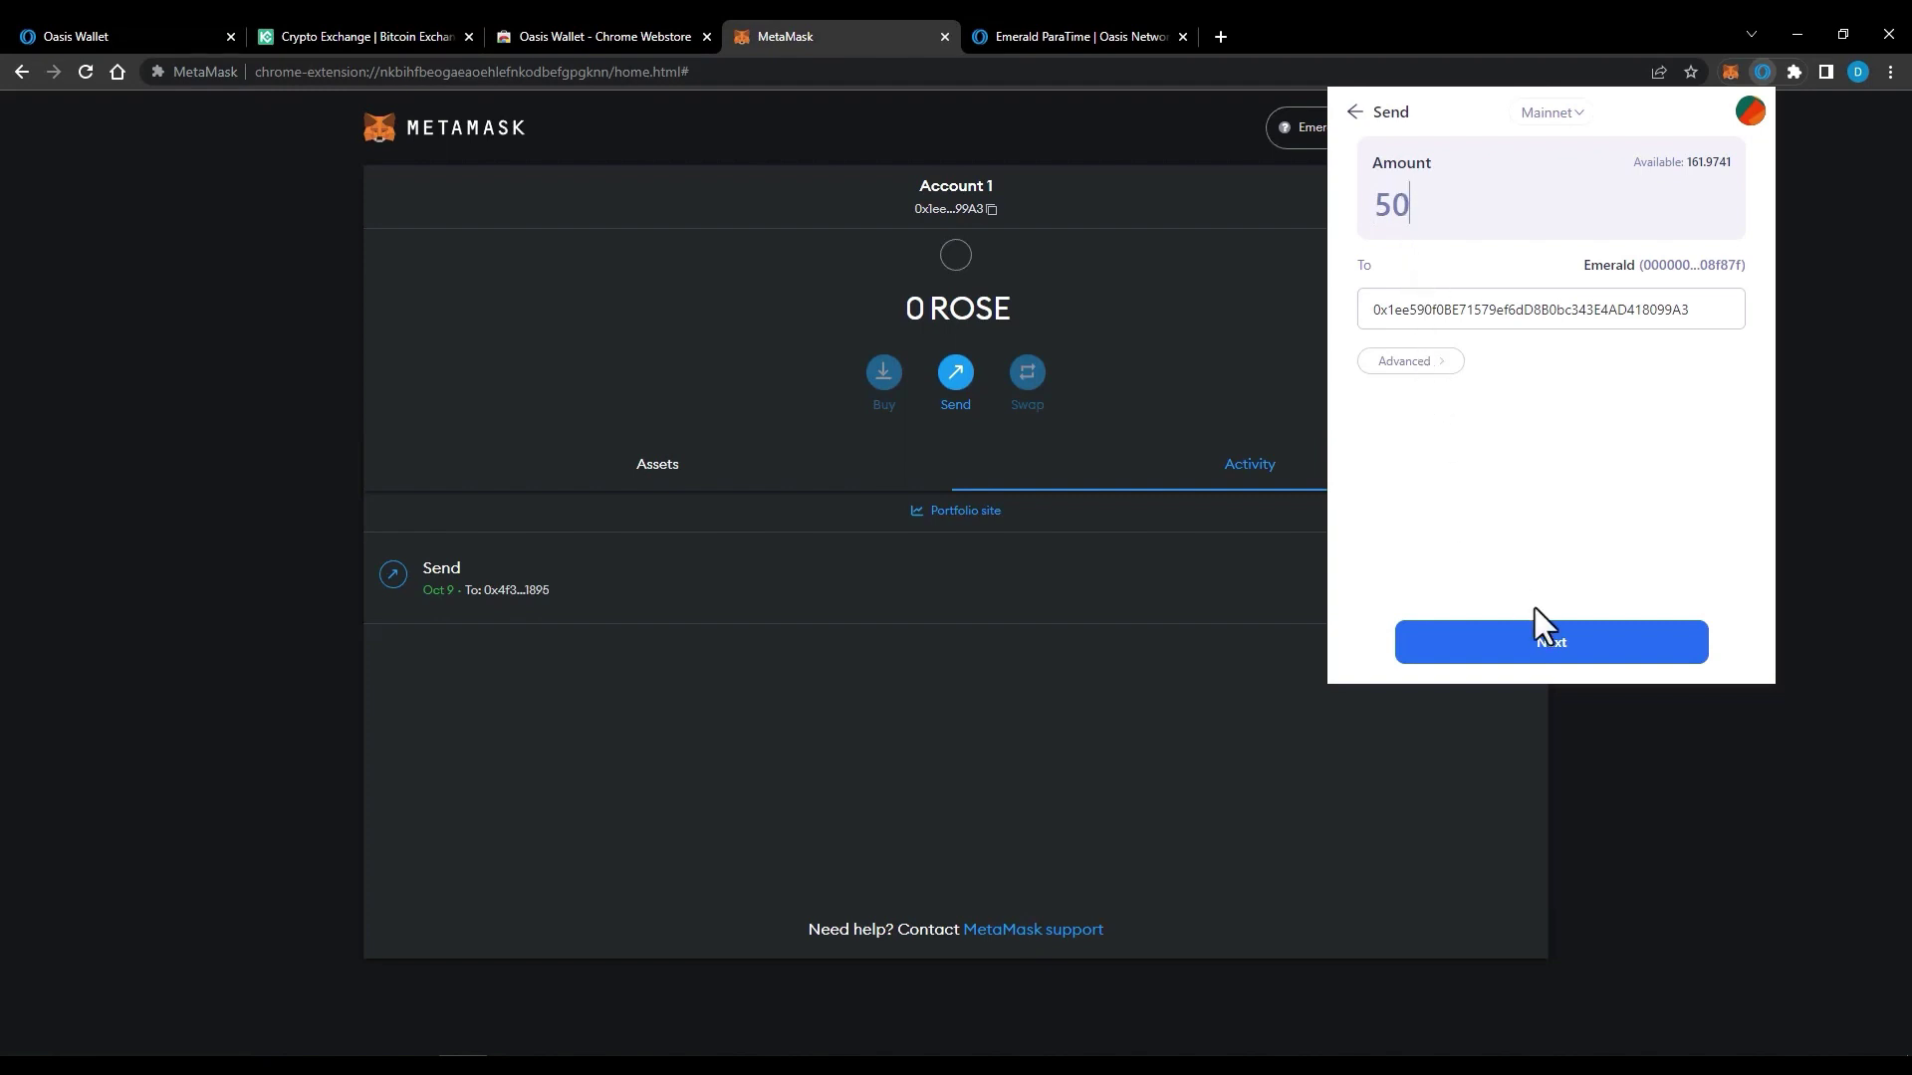
left_click(1550, 657)
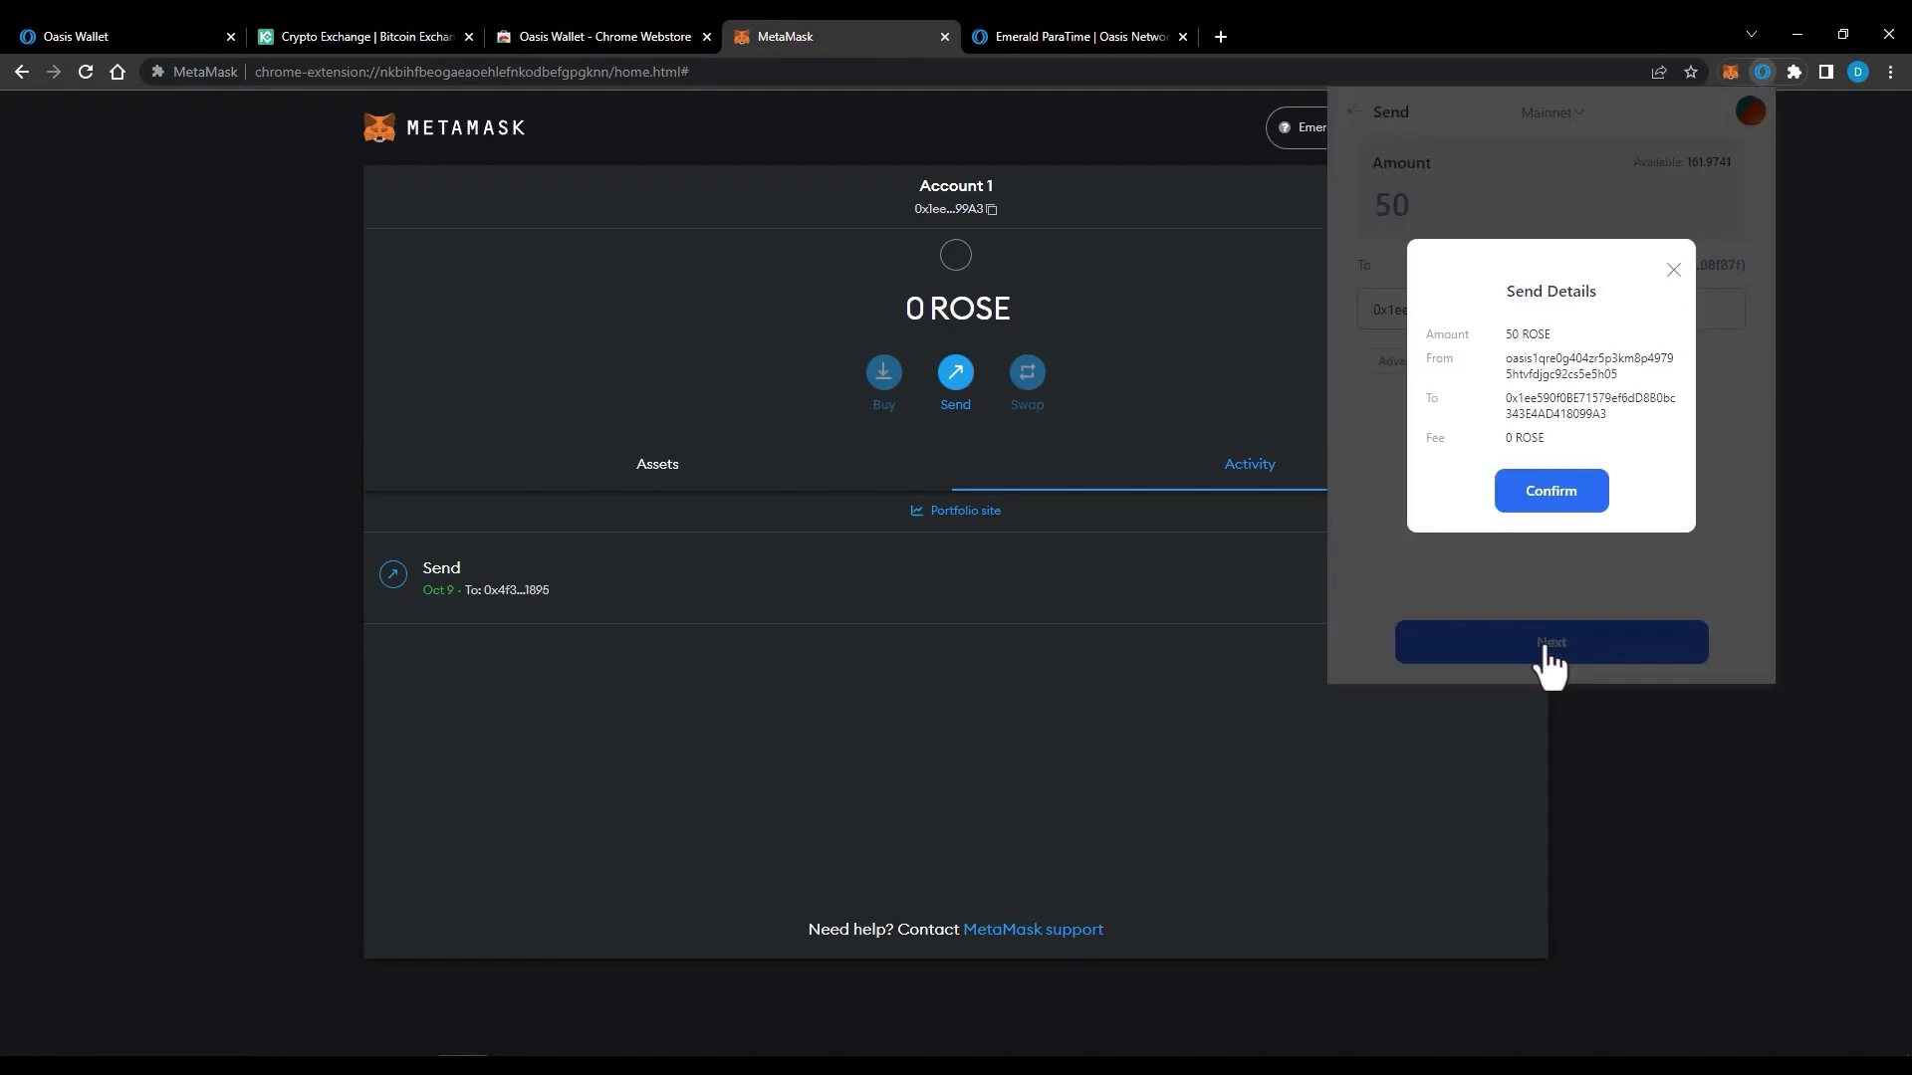
left_click(1550, 492)
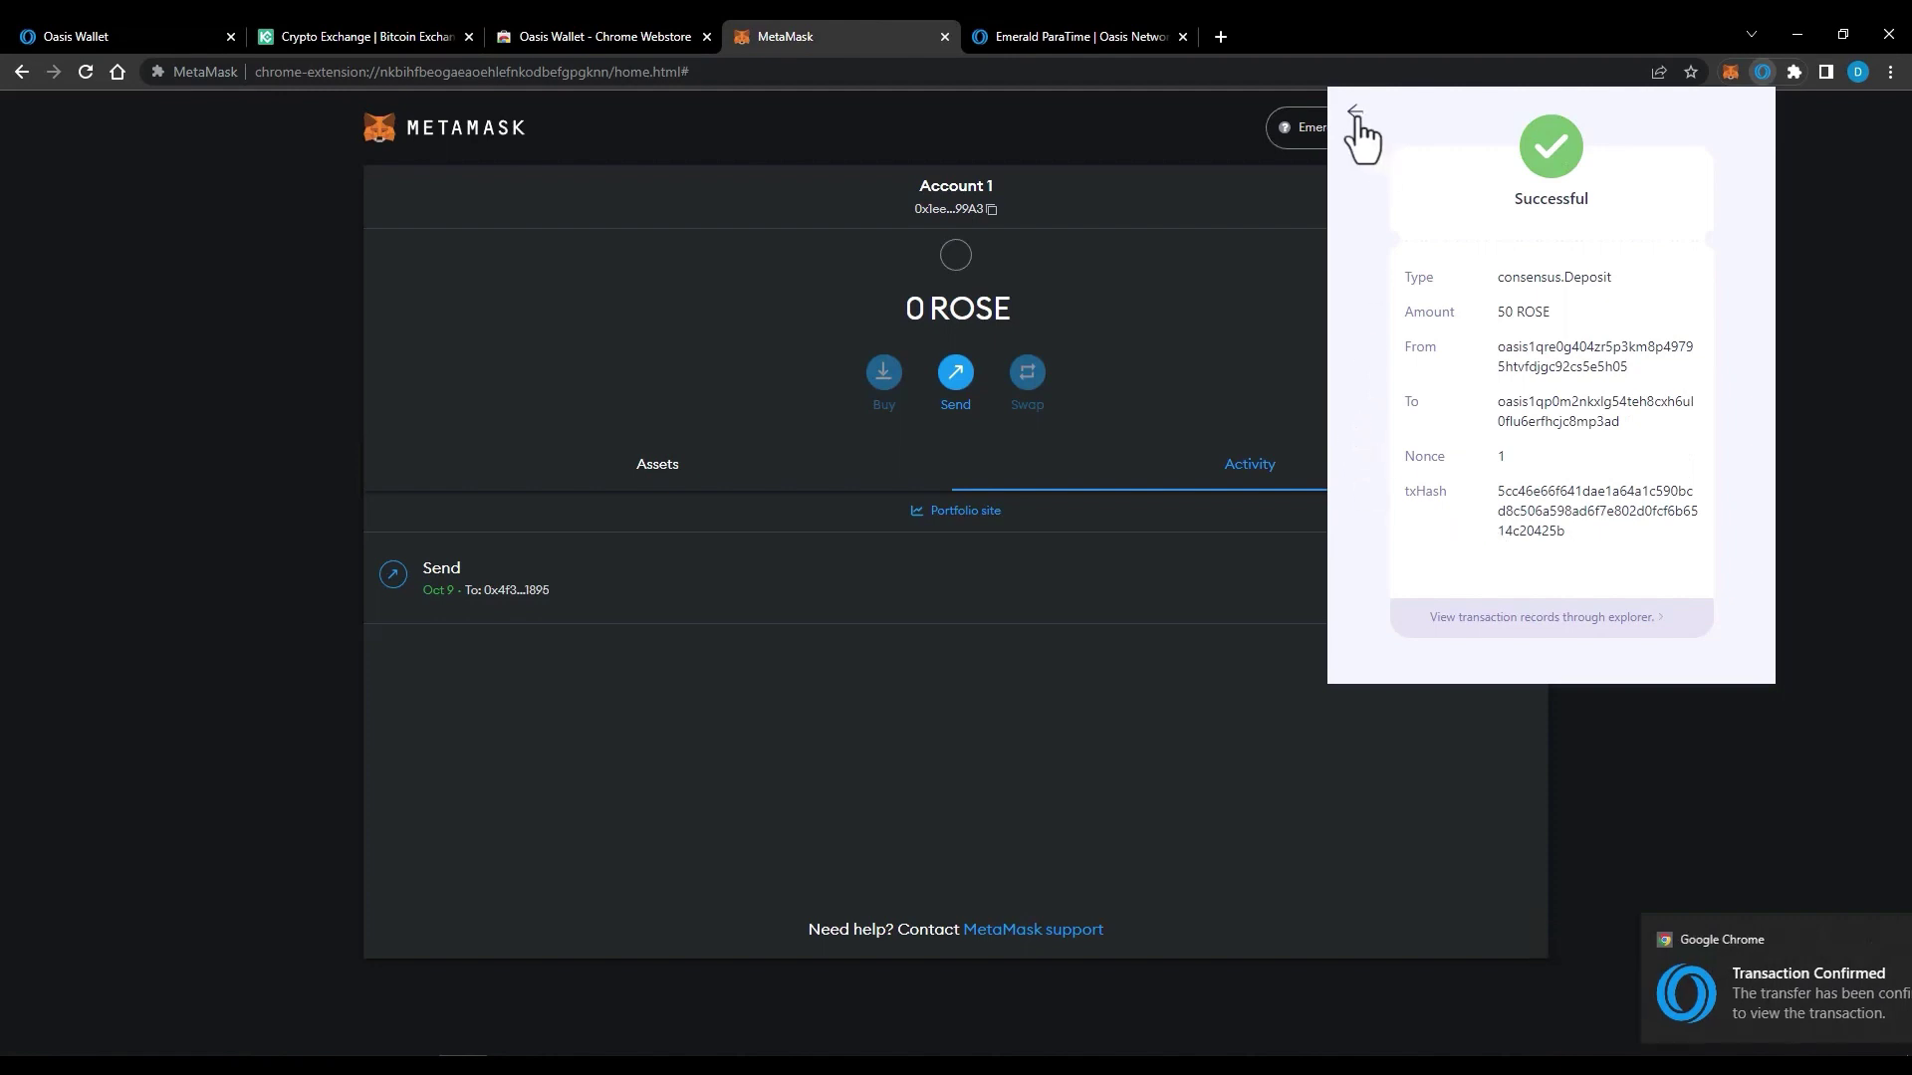
Step: Import the copied Ethereum-compatible private key into Oasis Wallet as an account named 'wallet'
left_click(1168, 319)
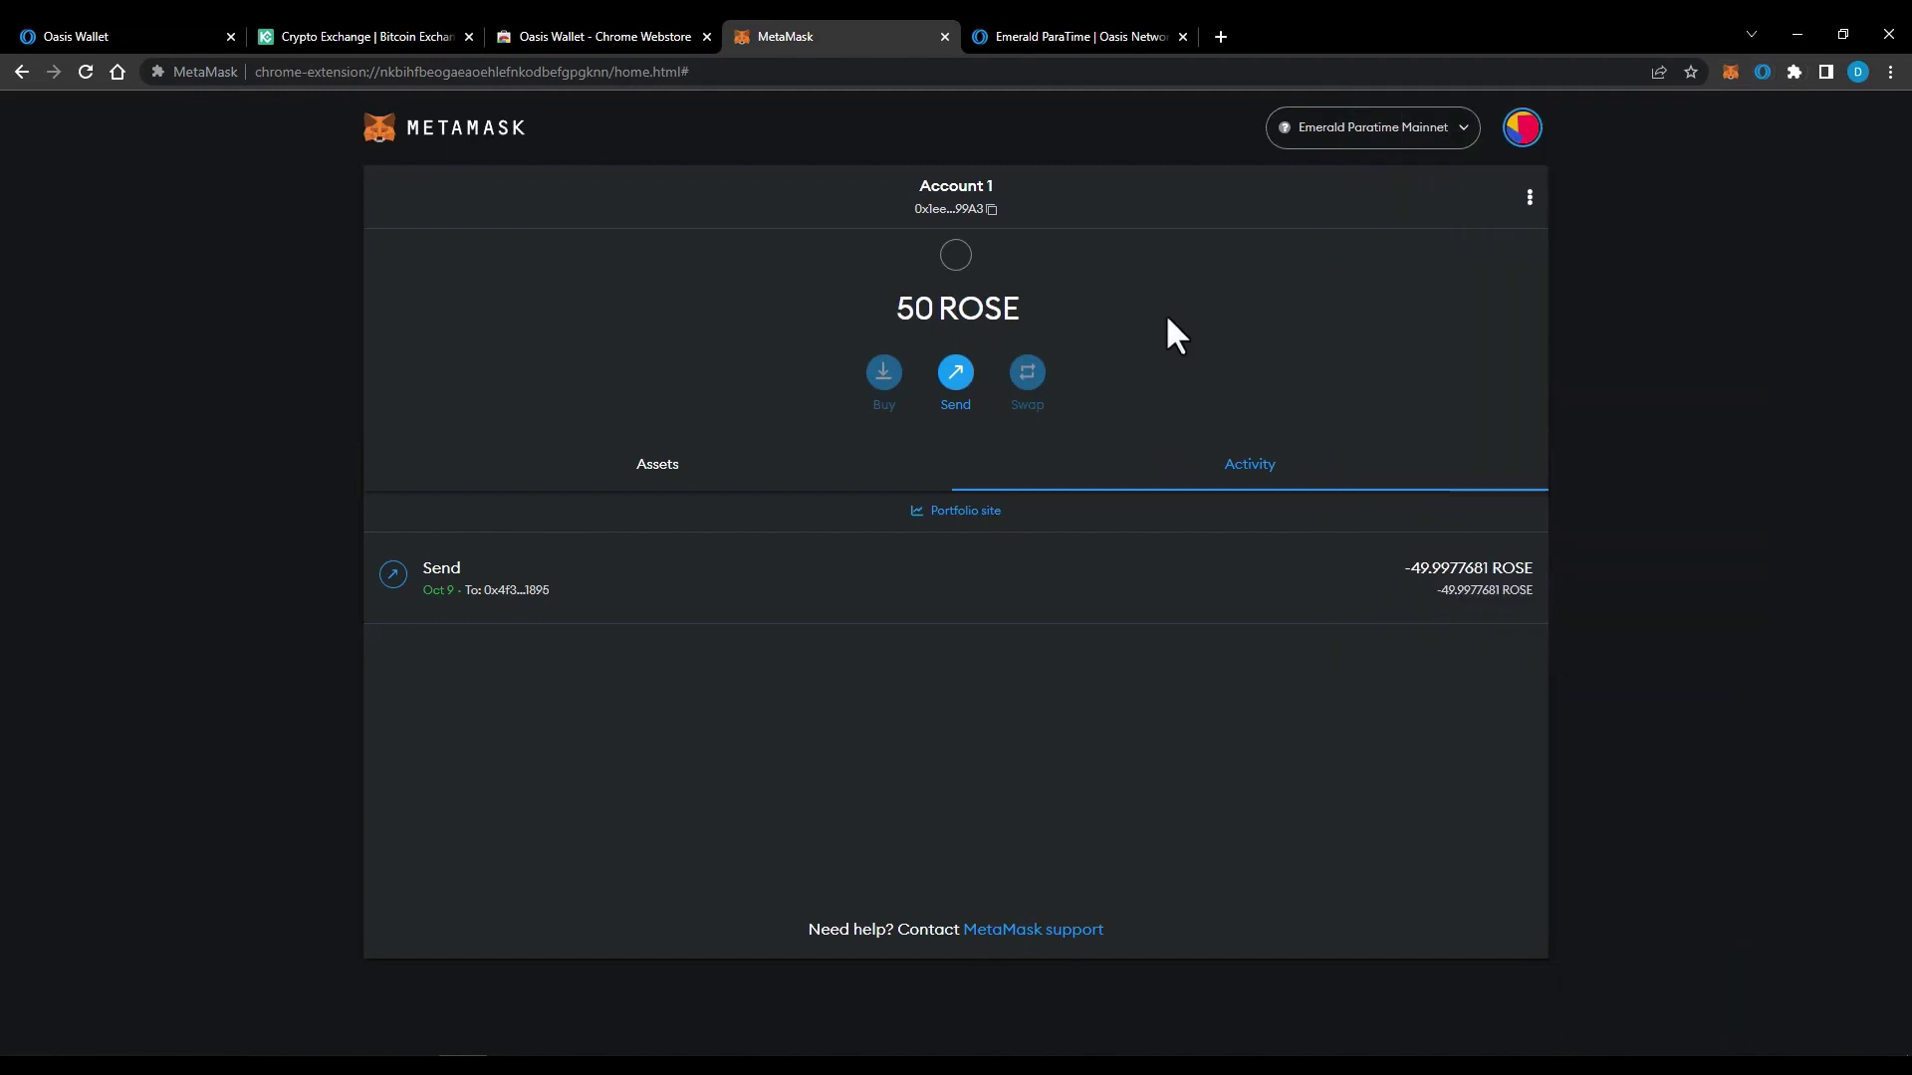
left_click(1763, 72)
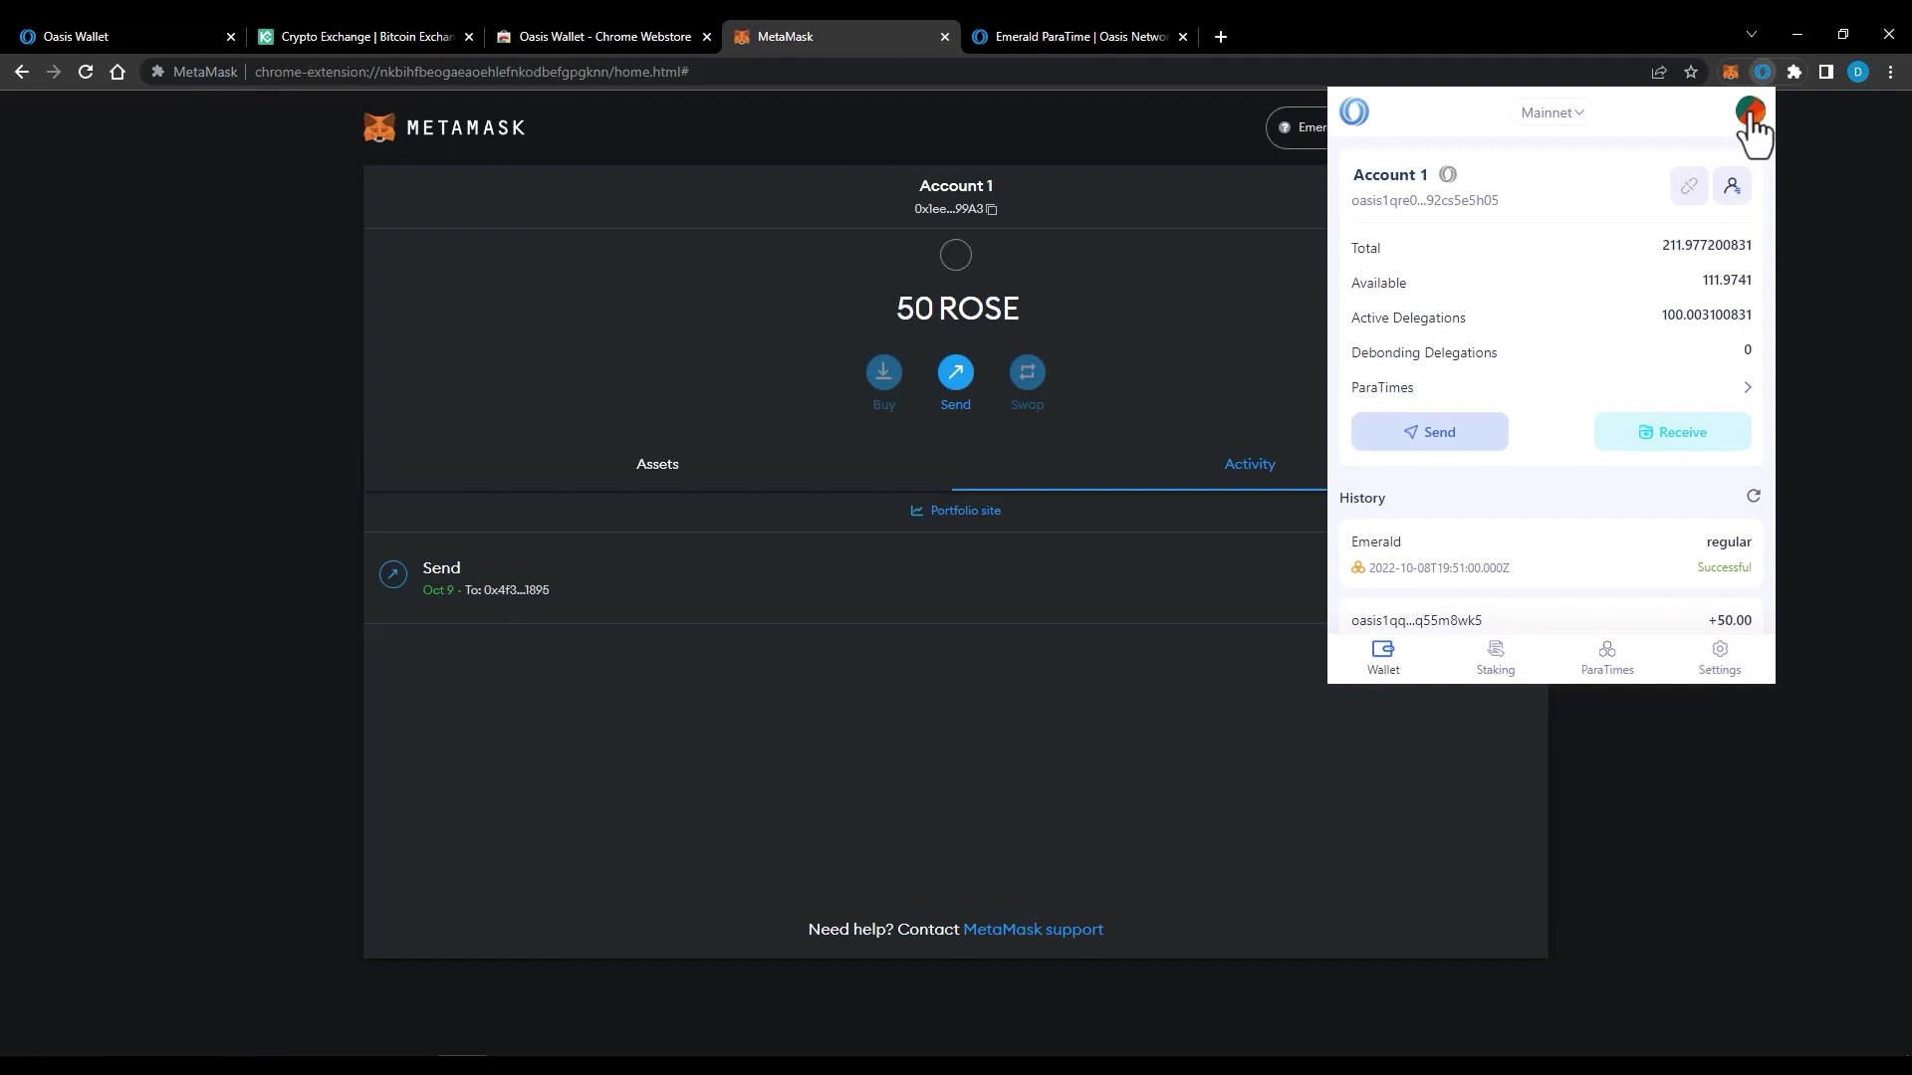
left_click(1750, 112)
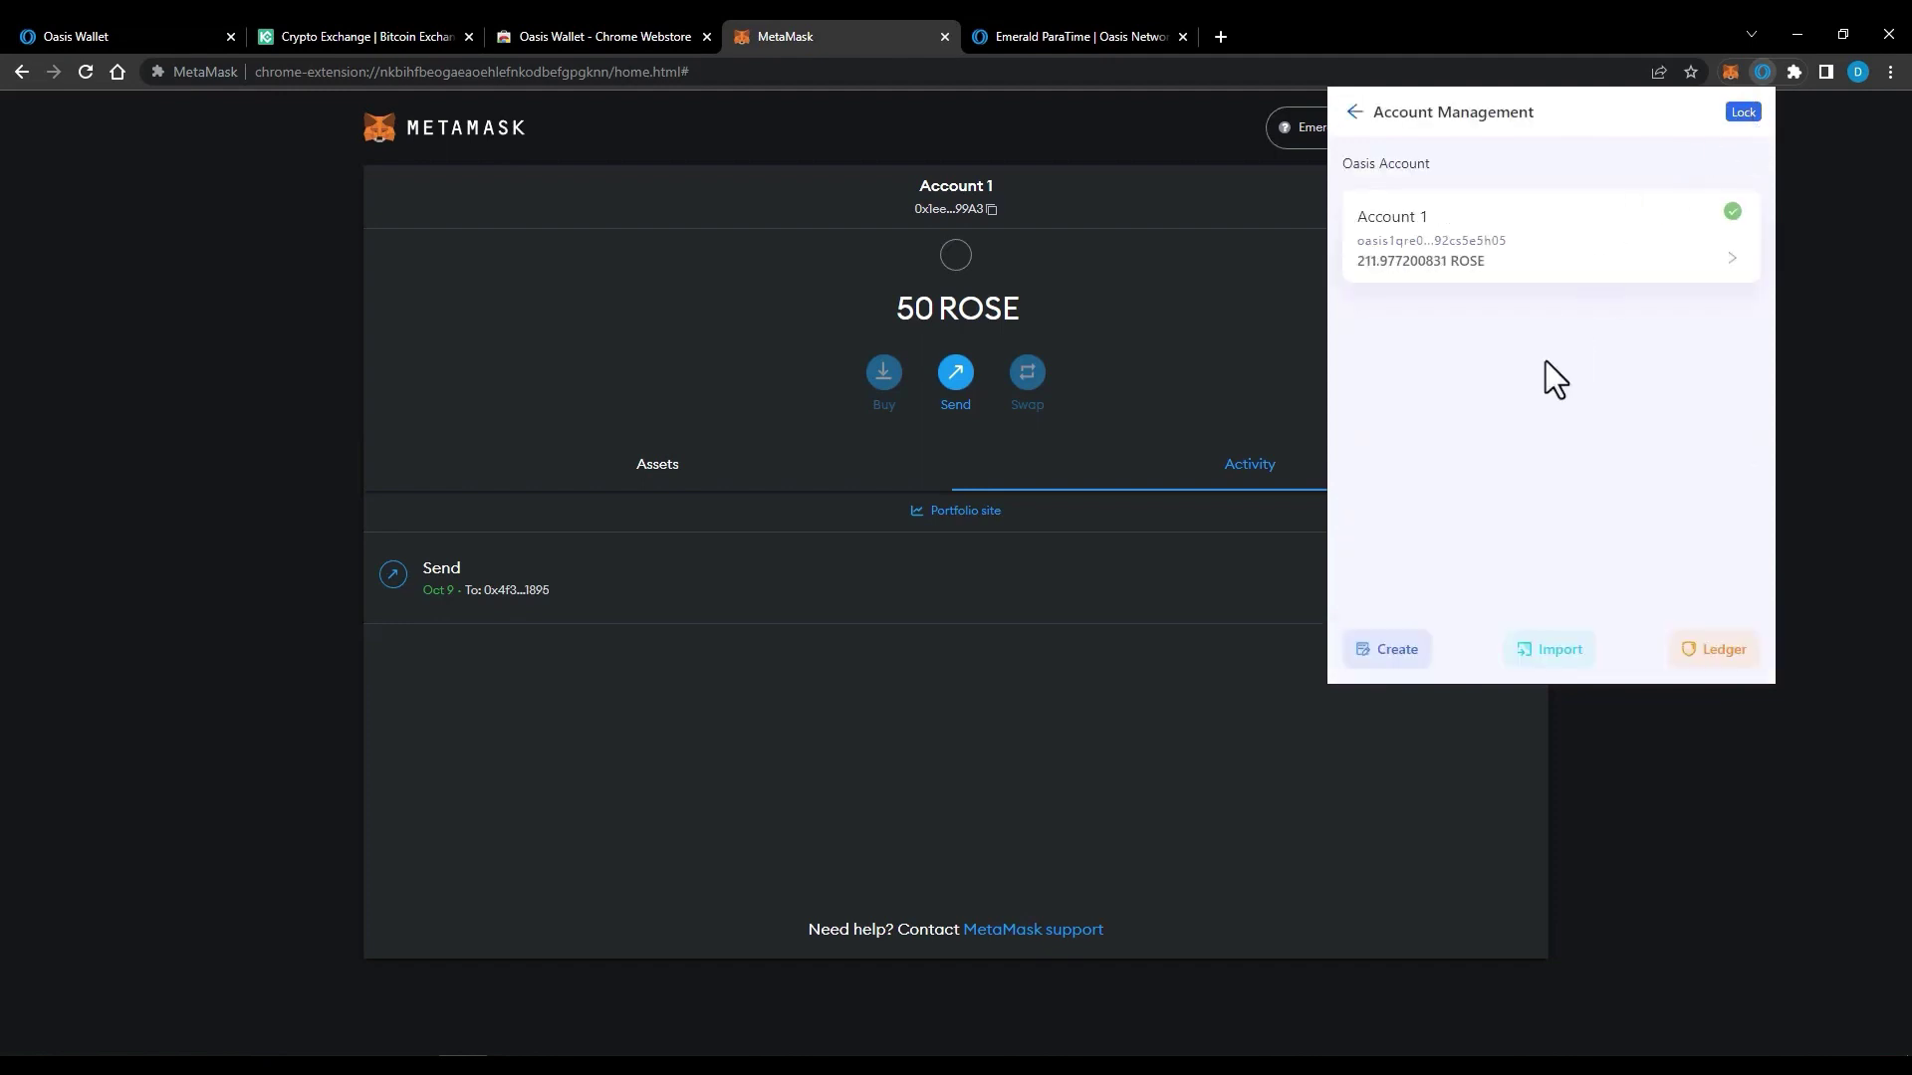
left_click(1559, 652)
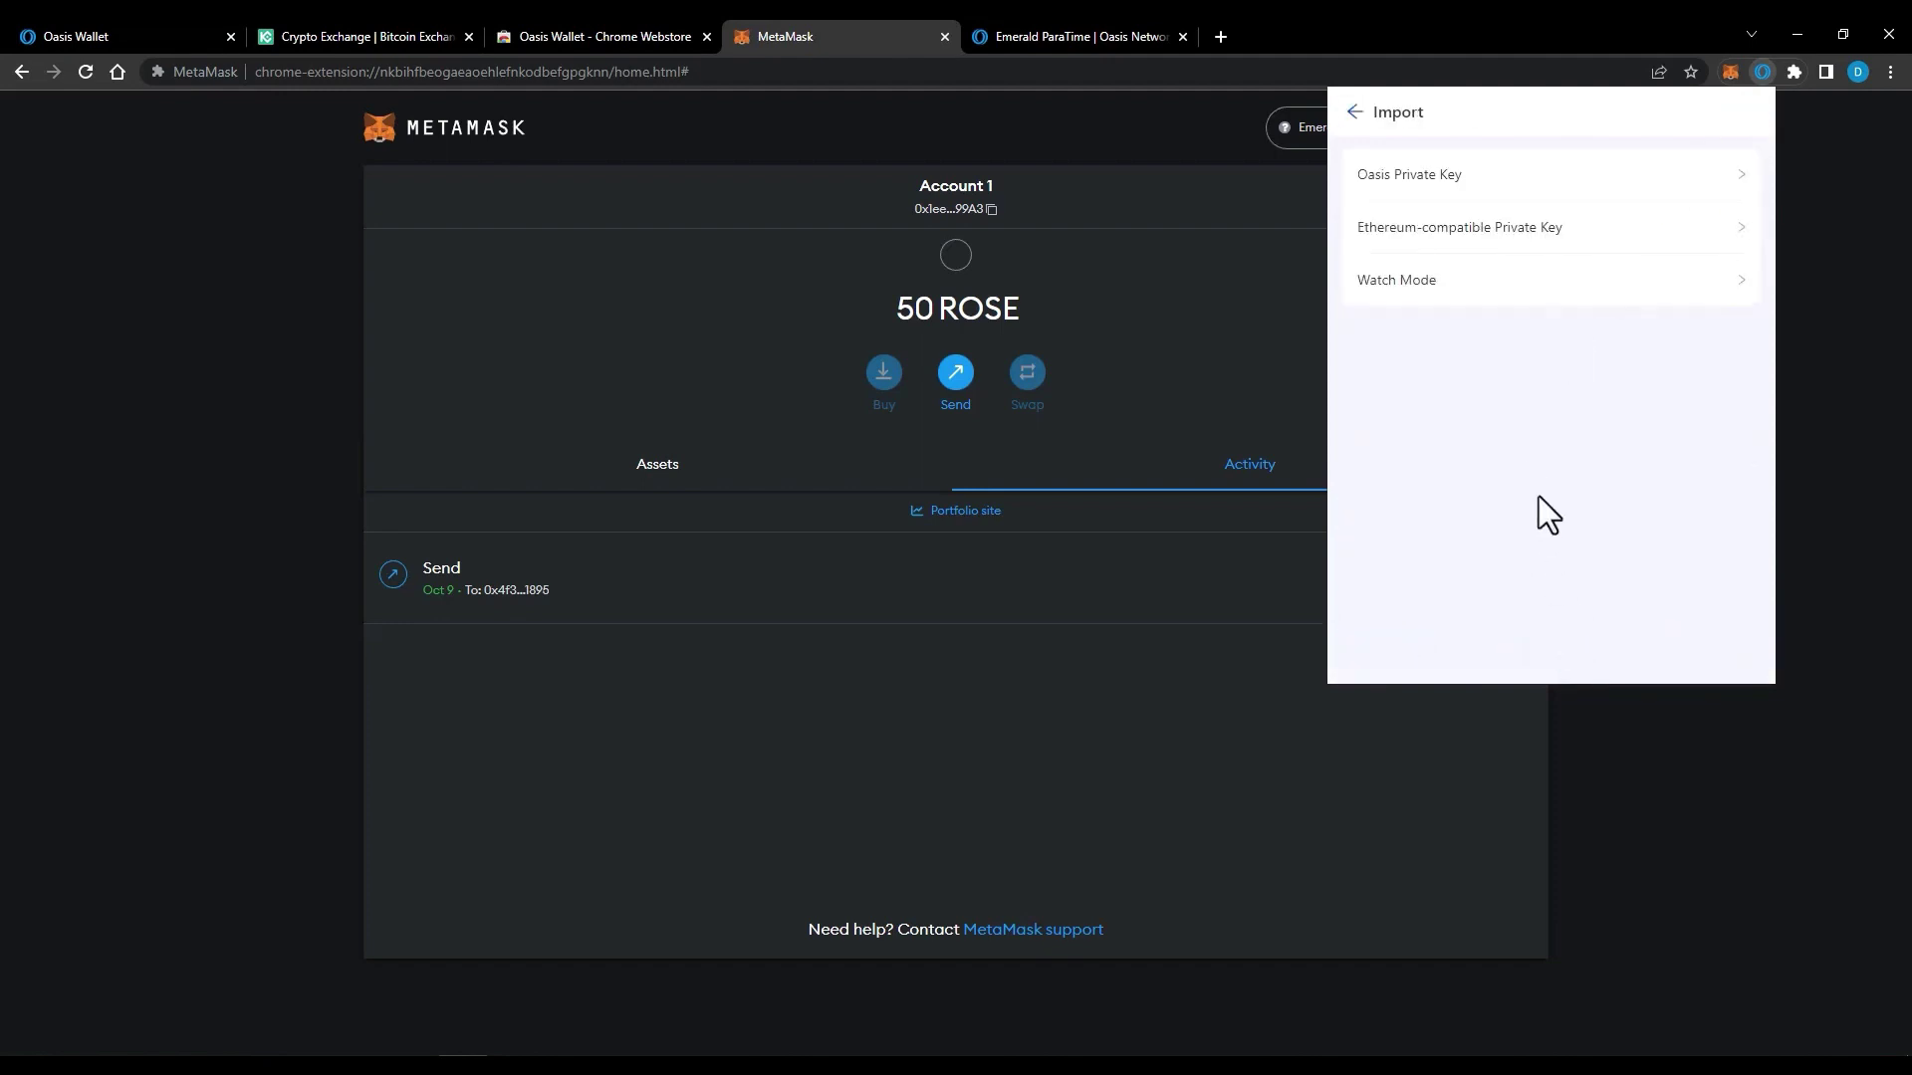
left_click(1434, 231)
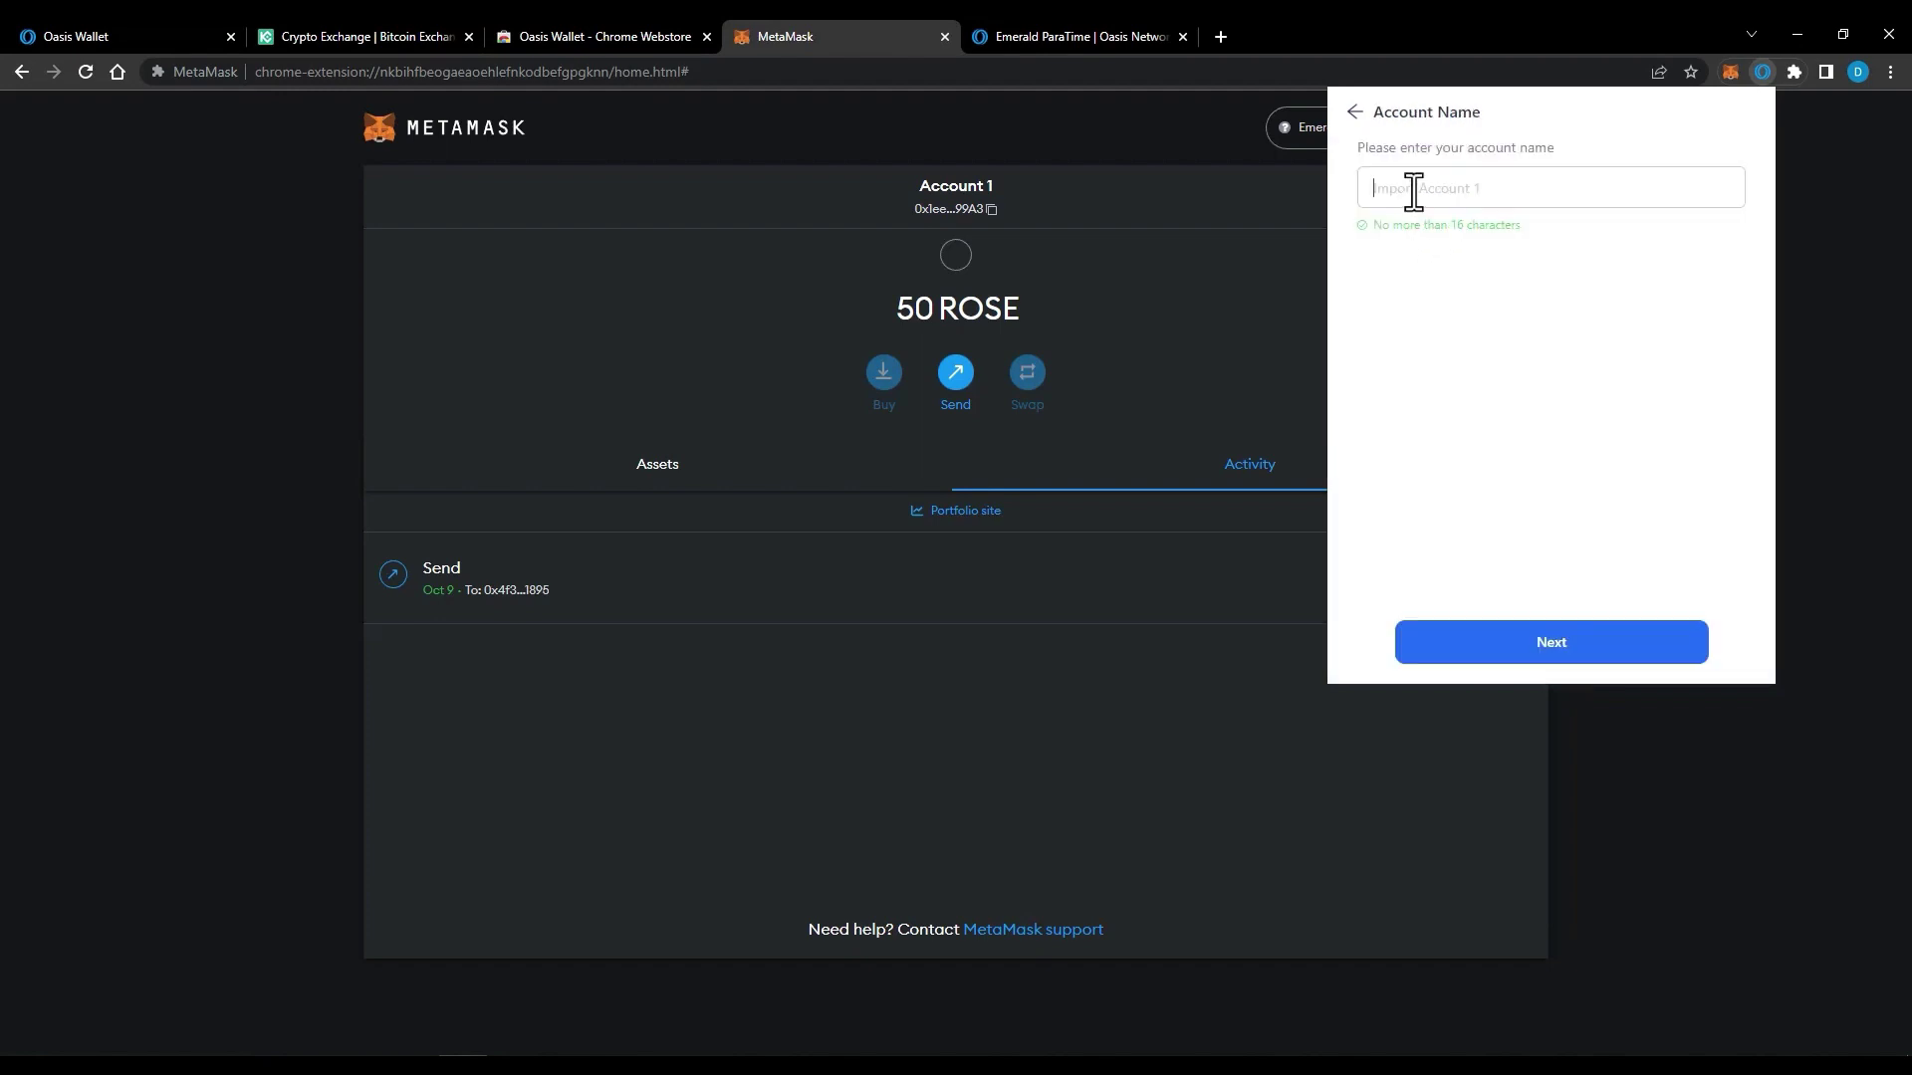
type("wallet")
left_click(1493, 632)
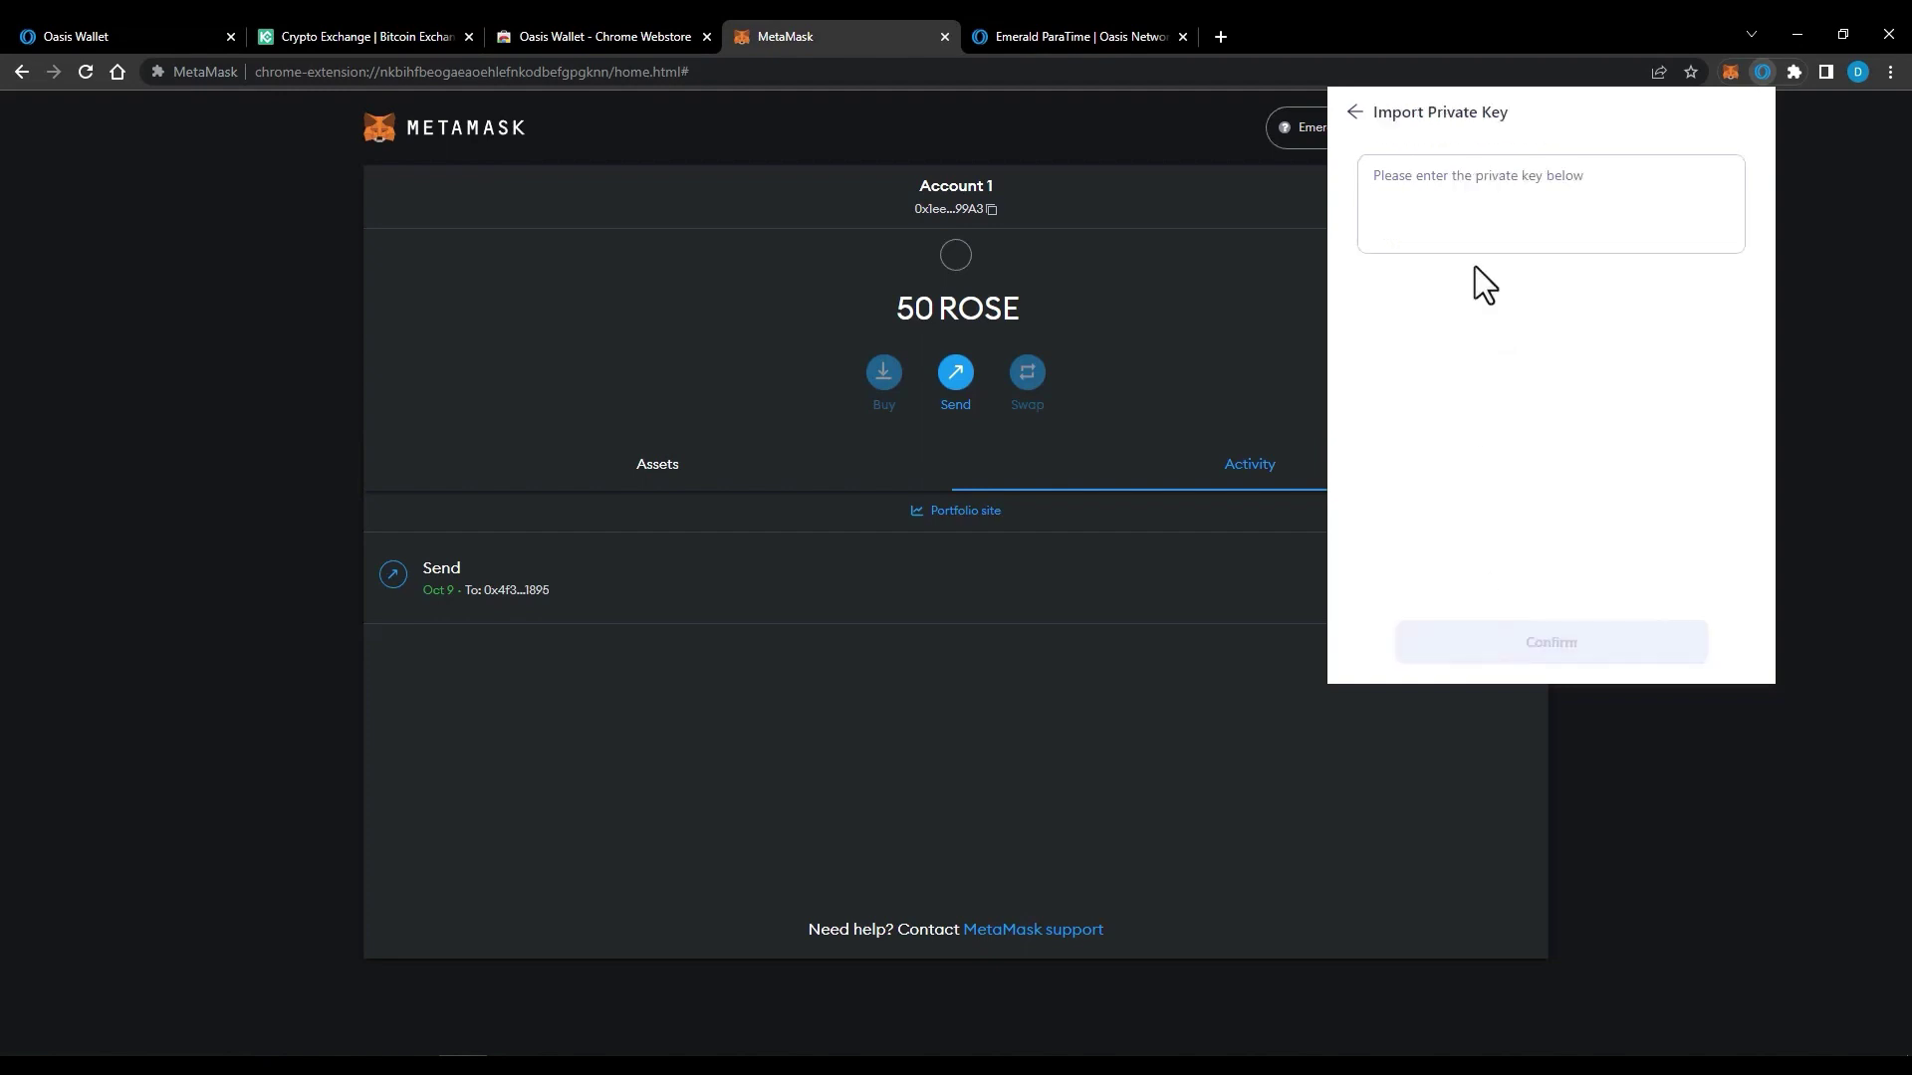
right_click(1453, 190)
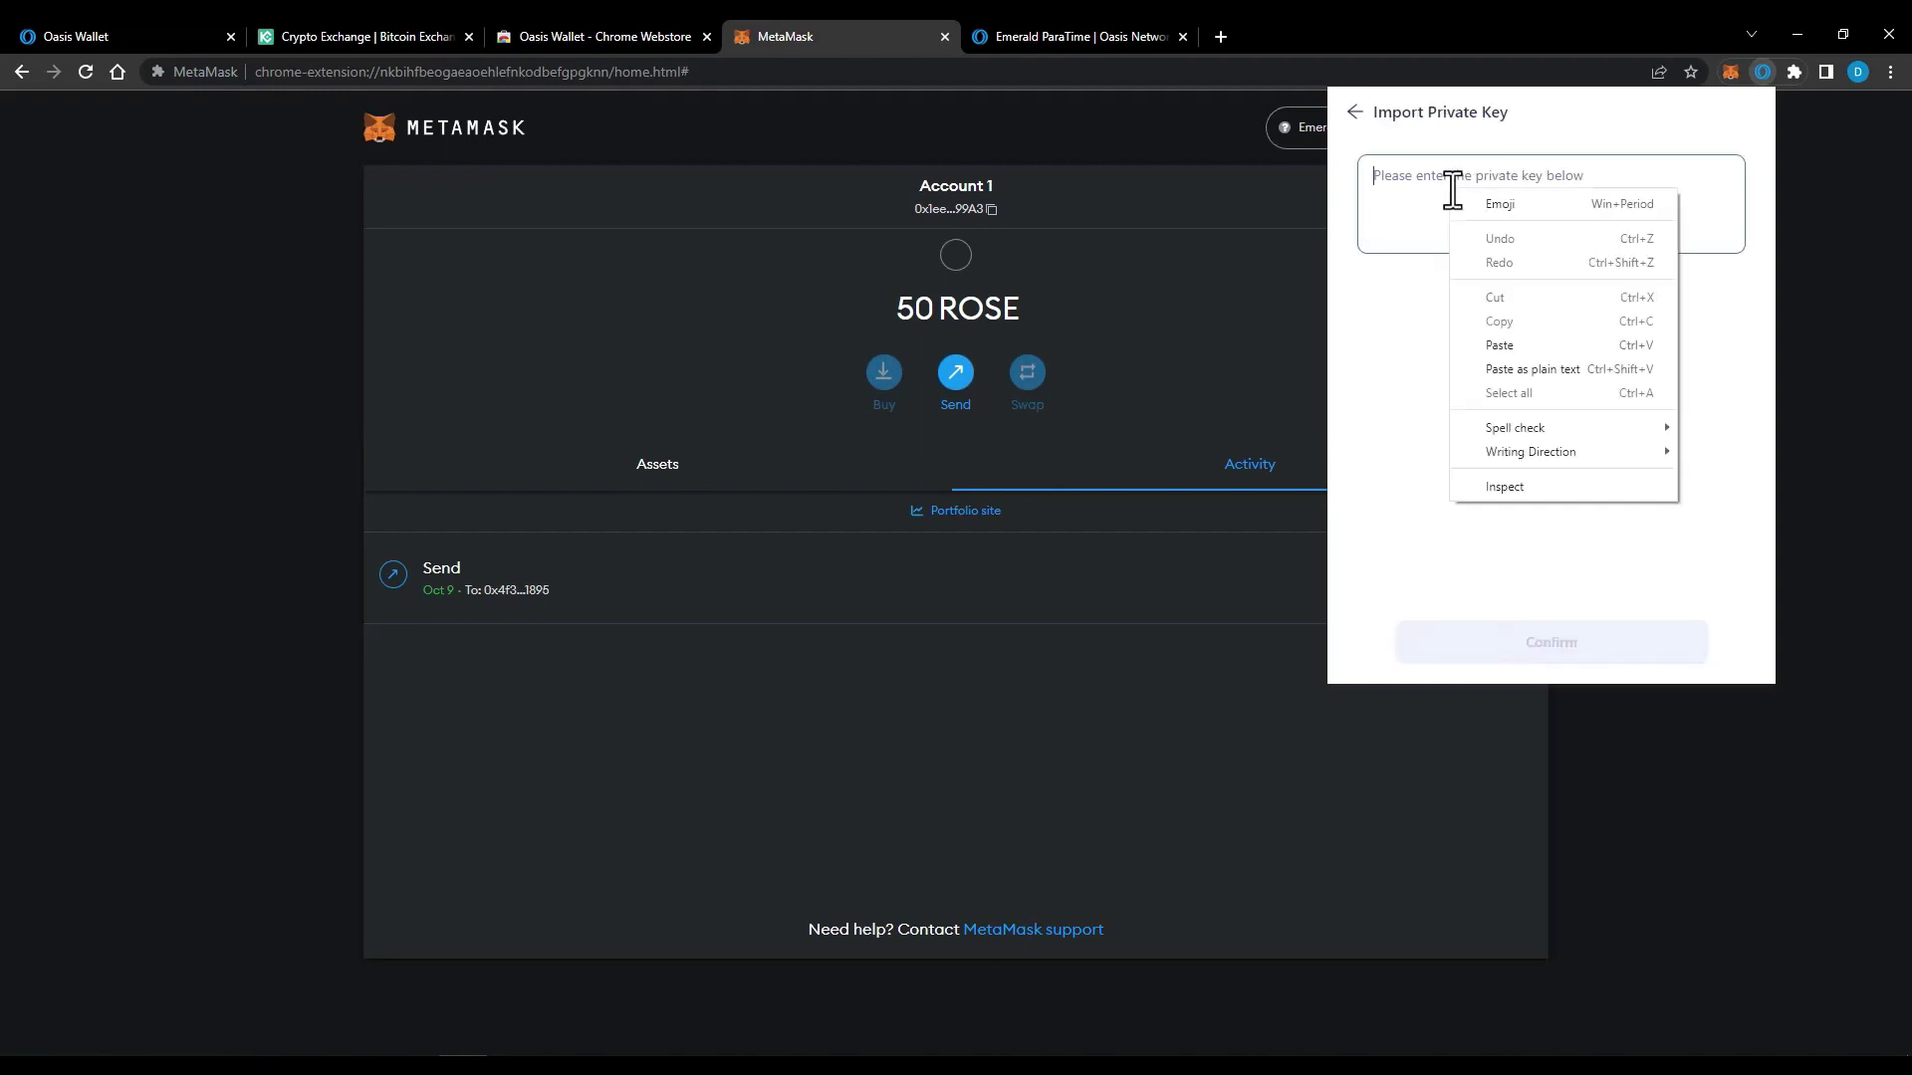
left_click(1495, 342)
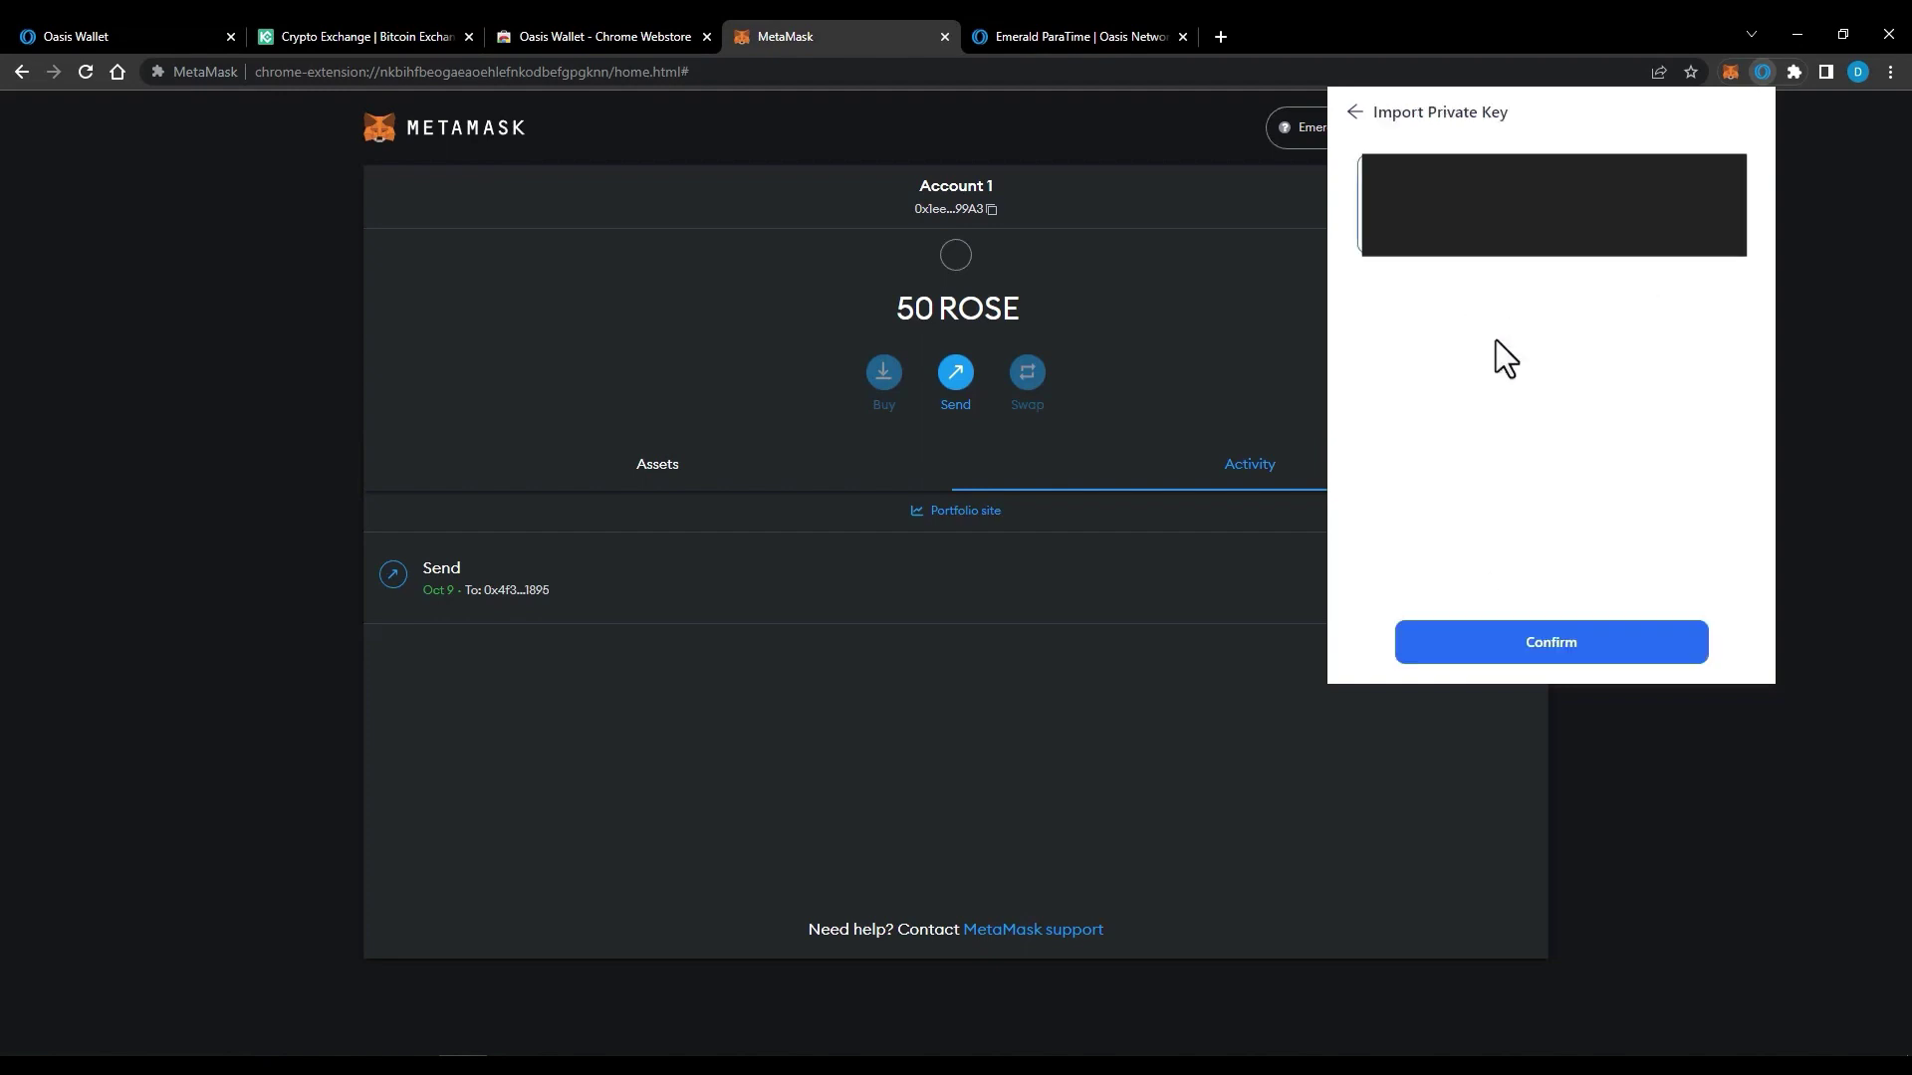
left_click(1526, 645)
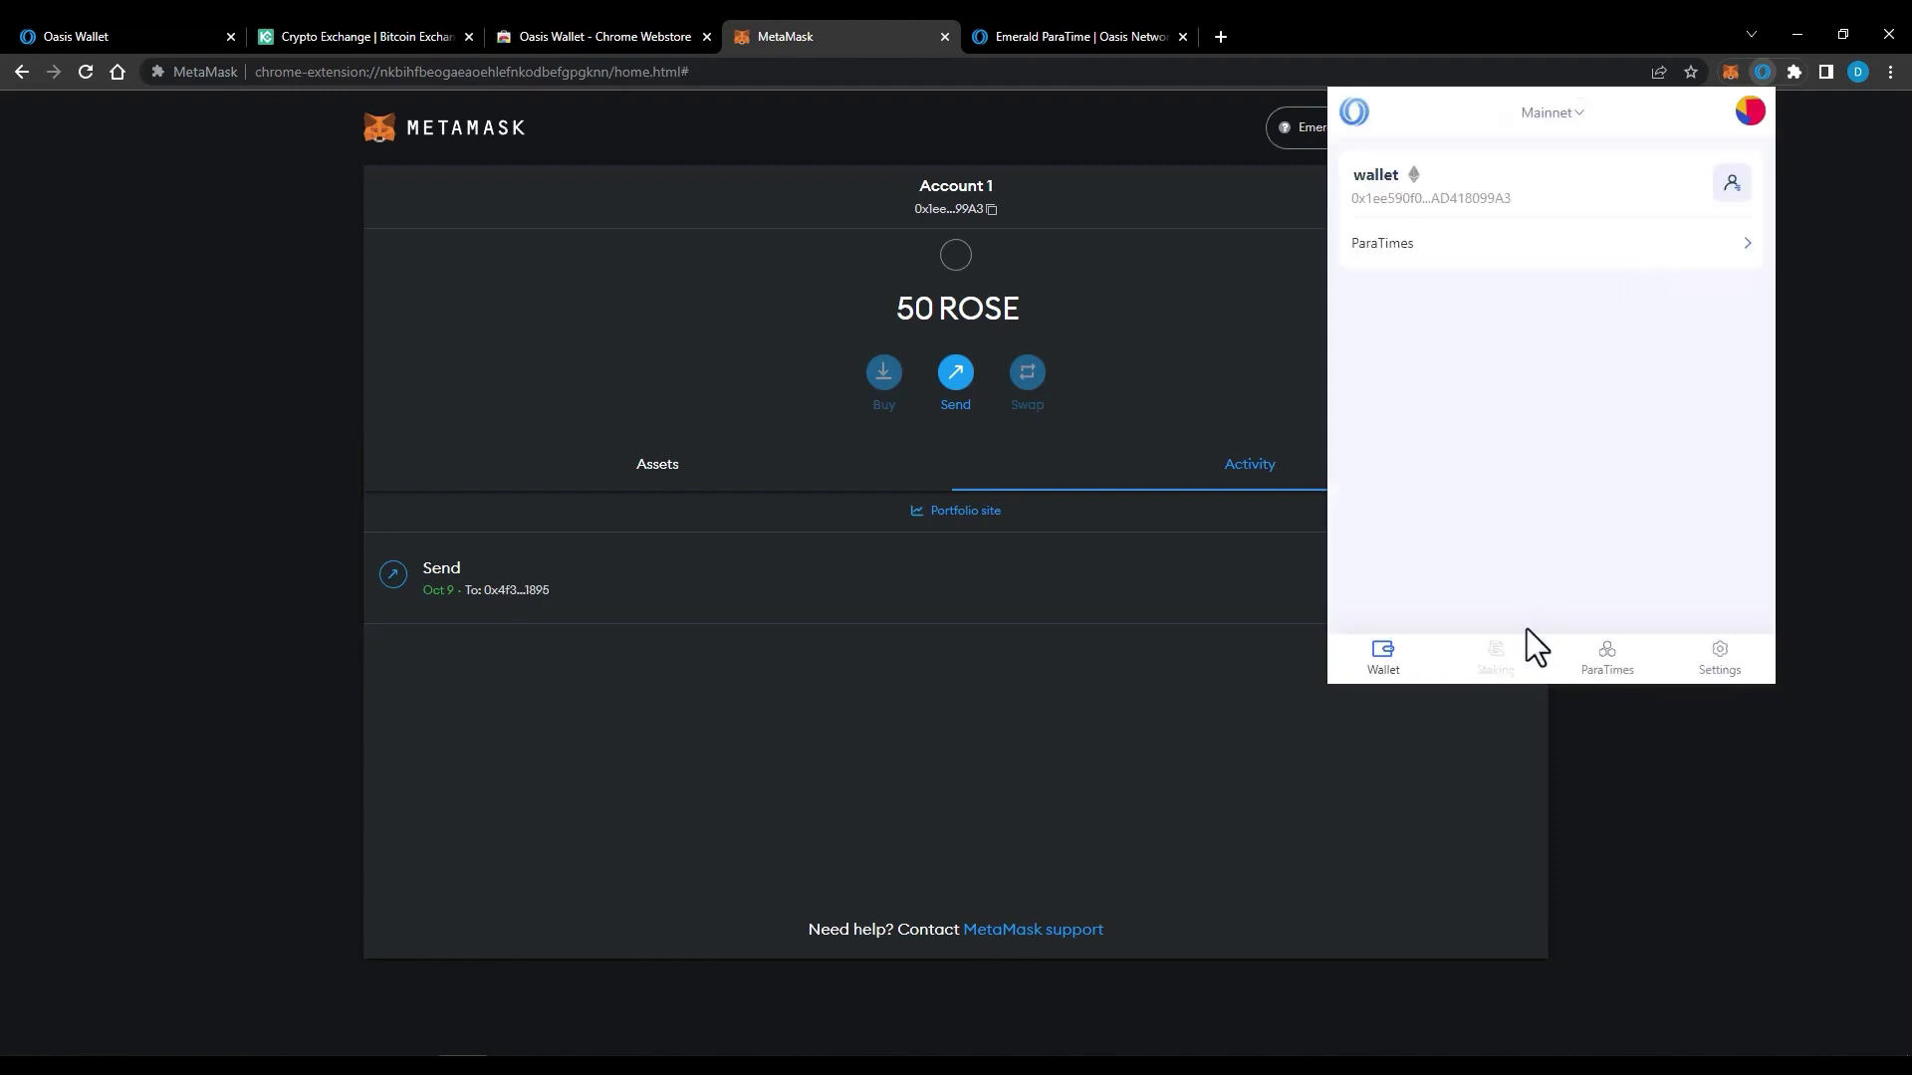
Step: Send 25 ROSE from Emerald to Account 1's pasted oasis1 address and confirm the withdrawal
left_click(1606, 663)
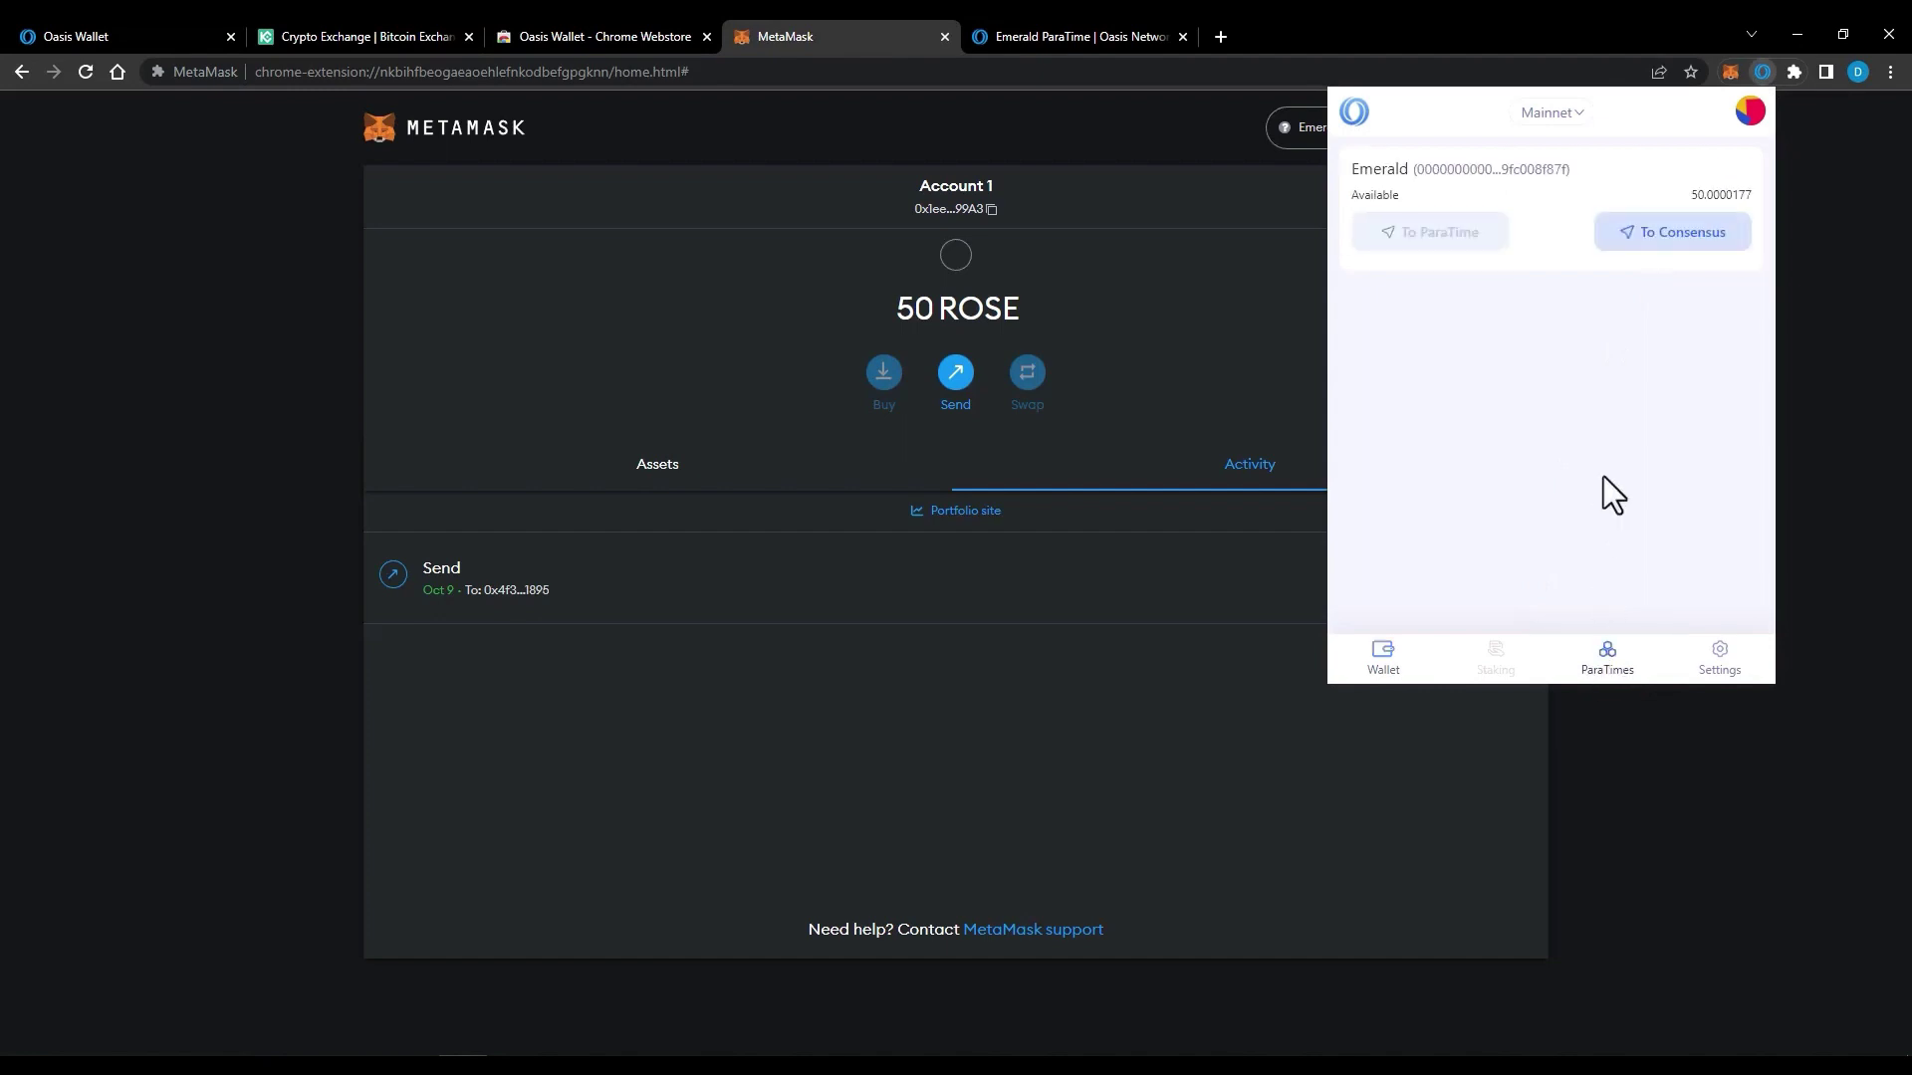
left_click(1678, 233)
right_click(1456, 300)
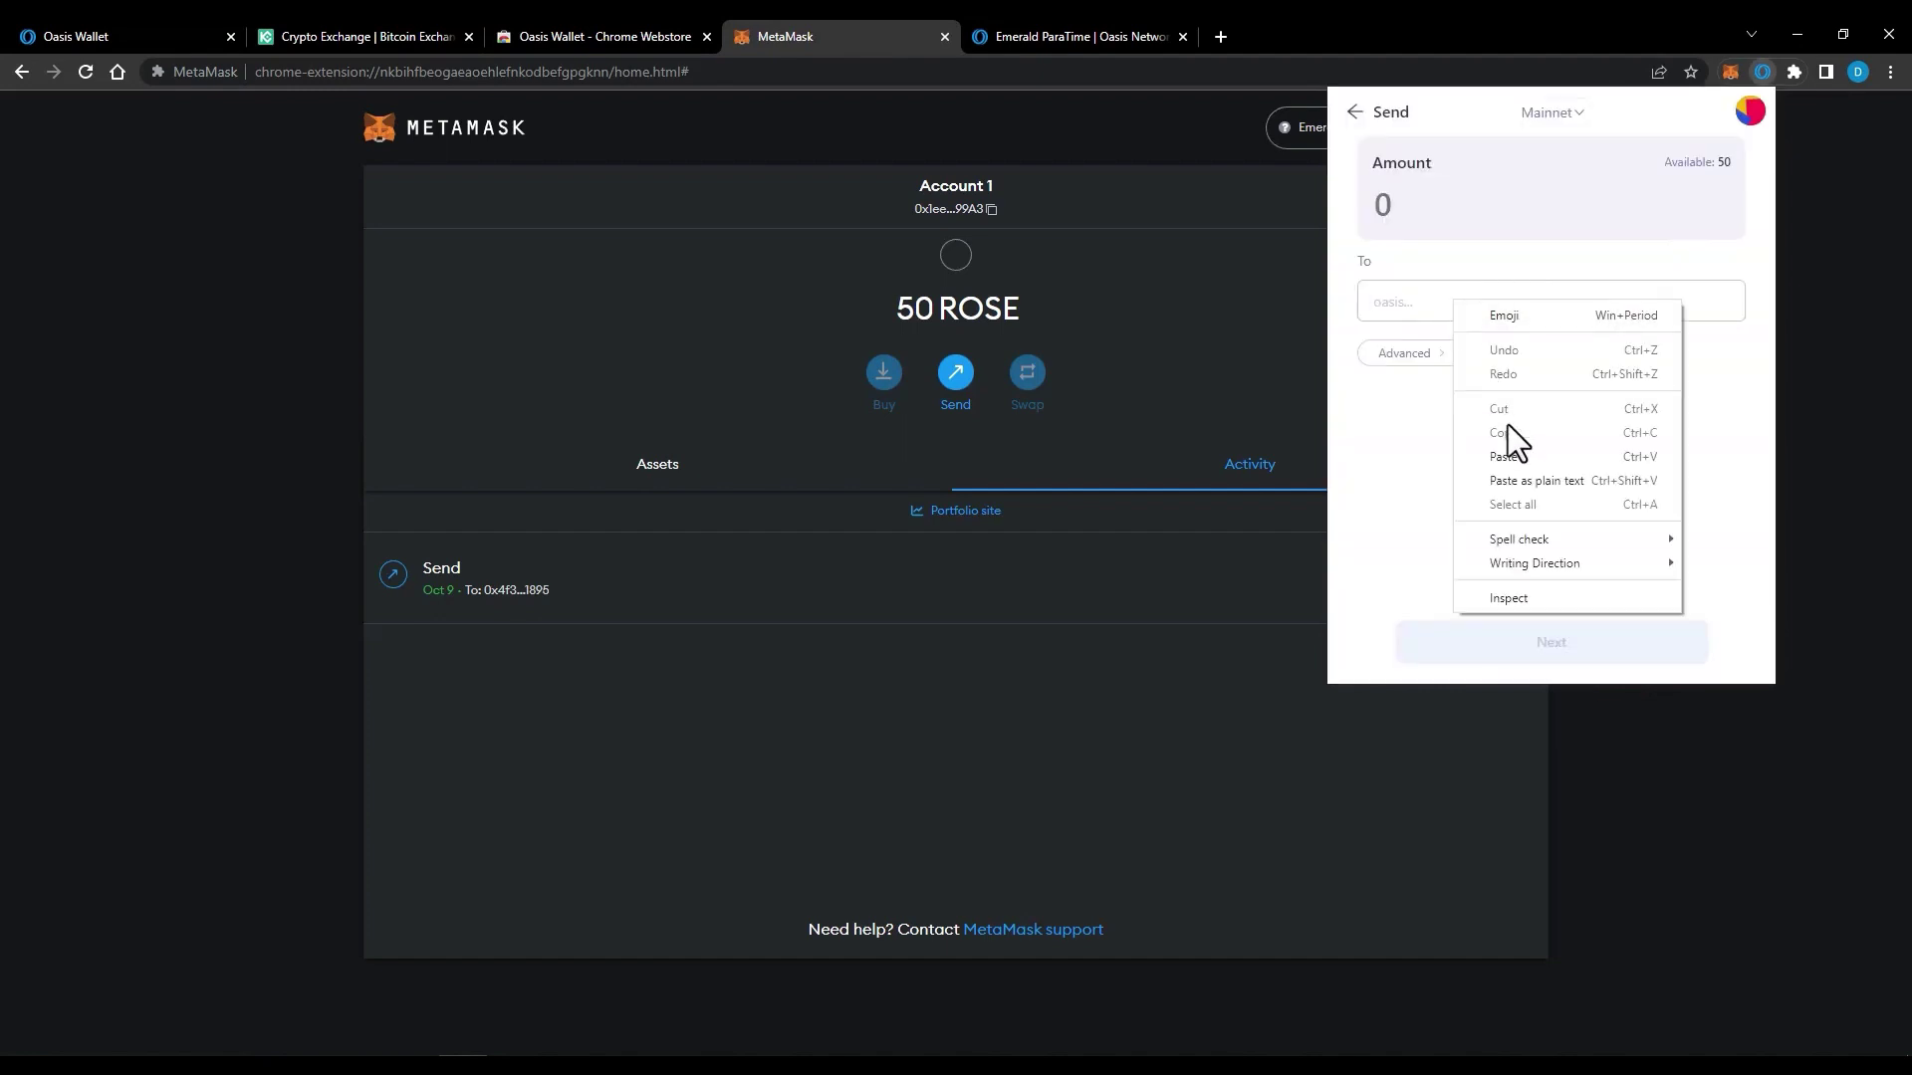
left_click(1508, 460)
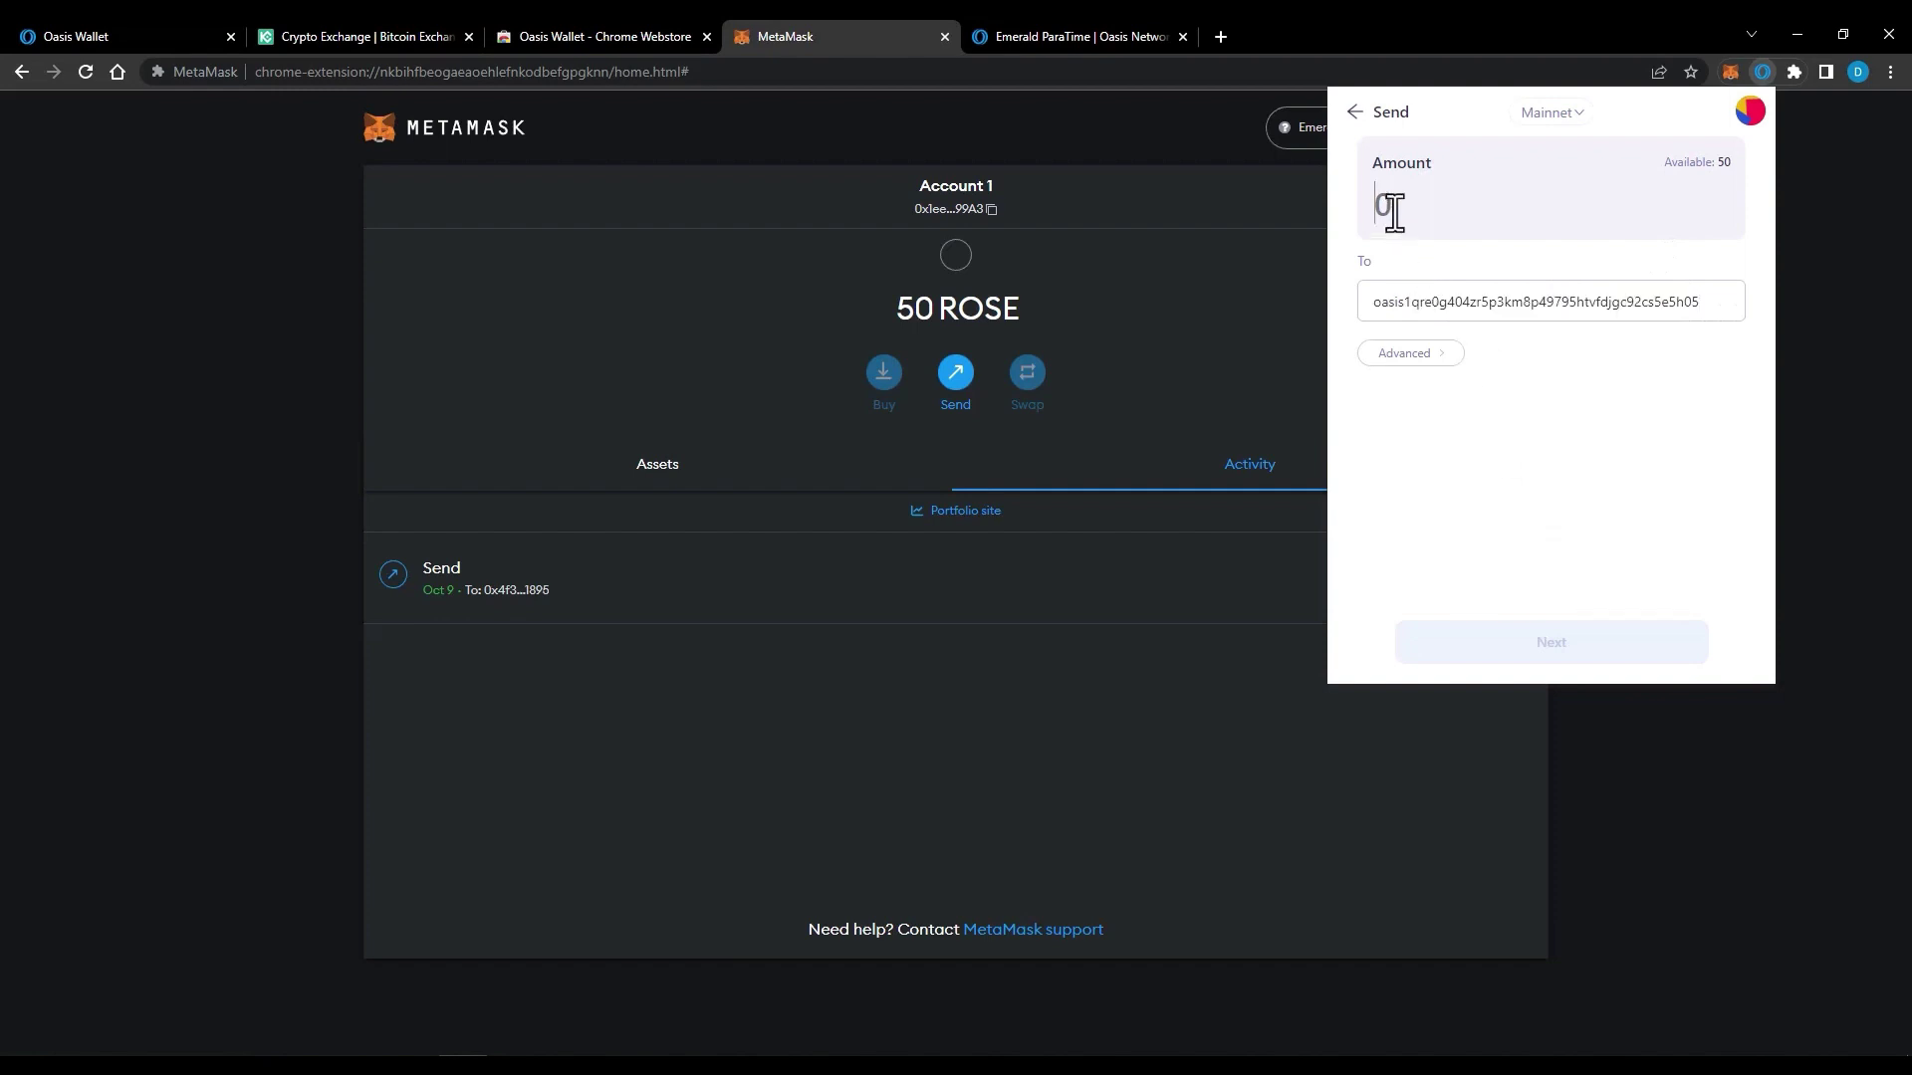
type("25")
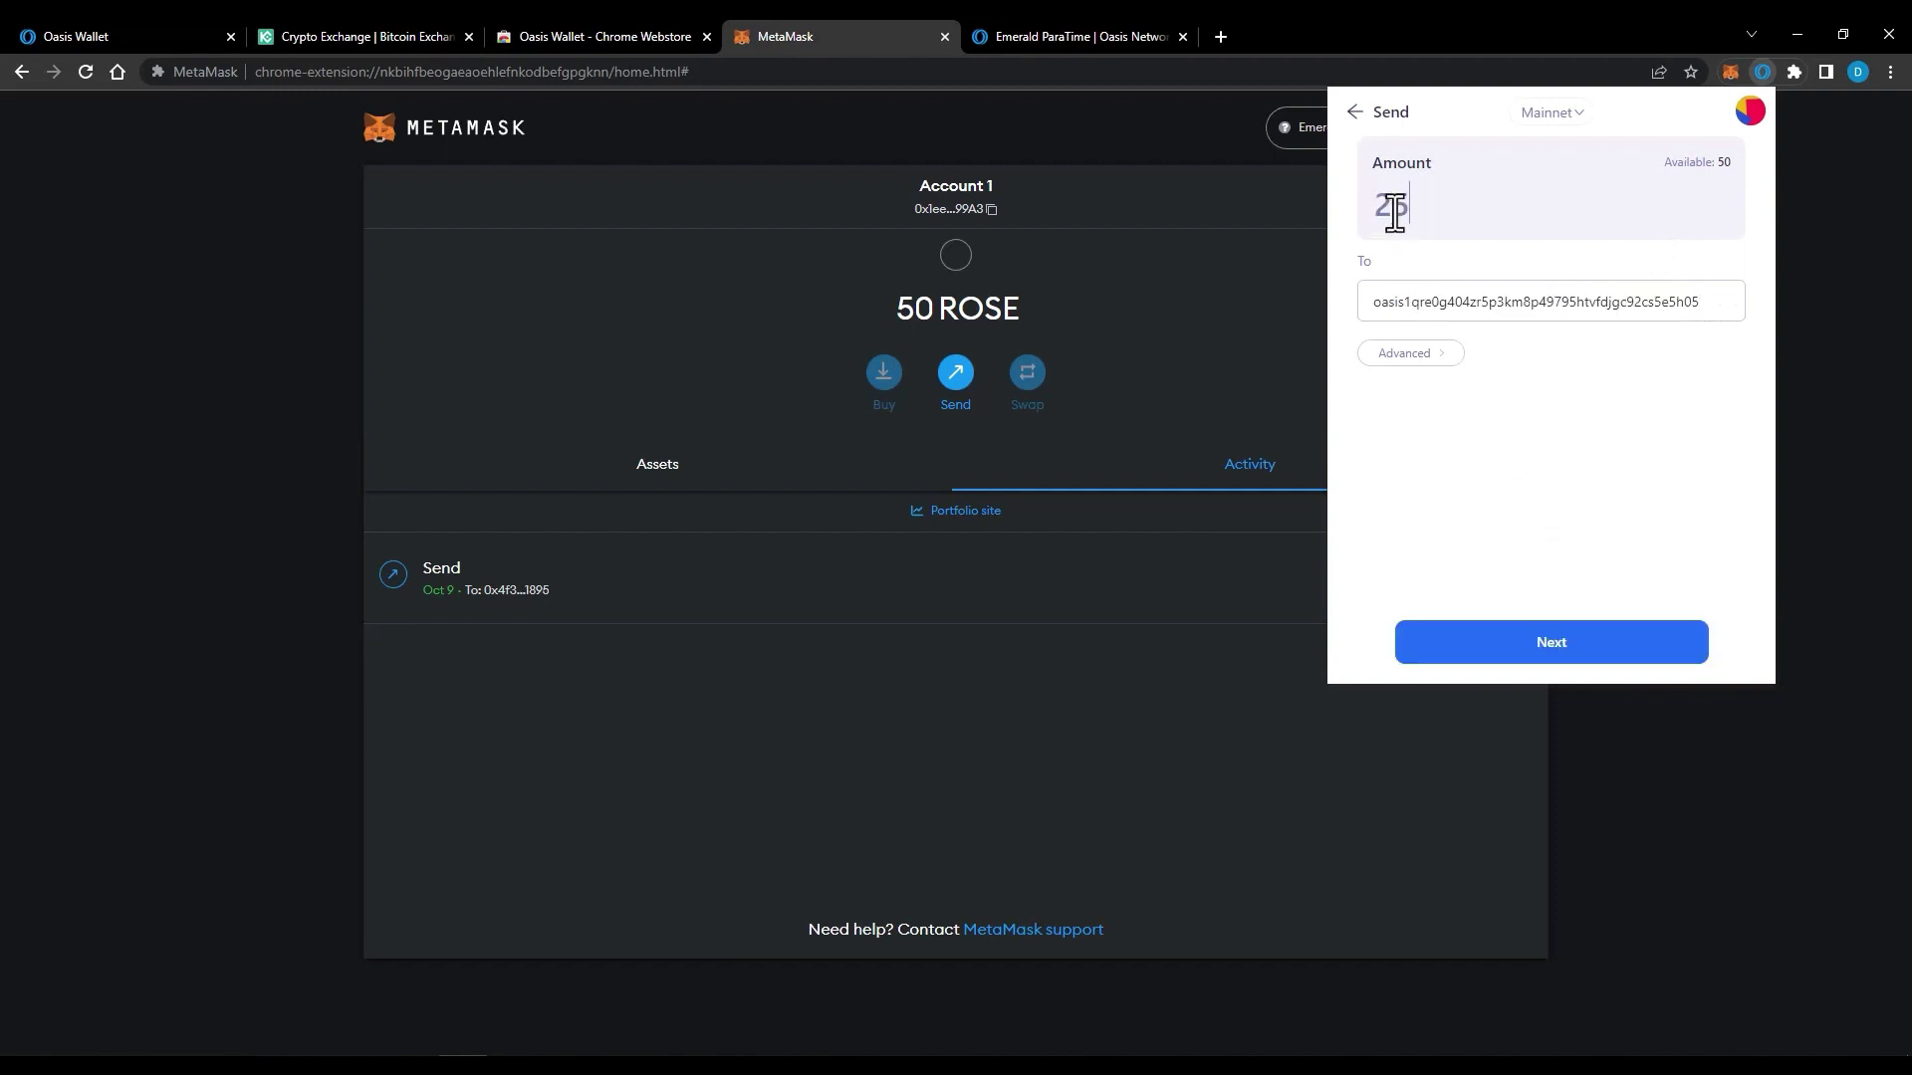
left_click(1511, 649)
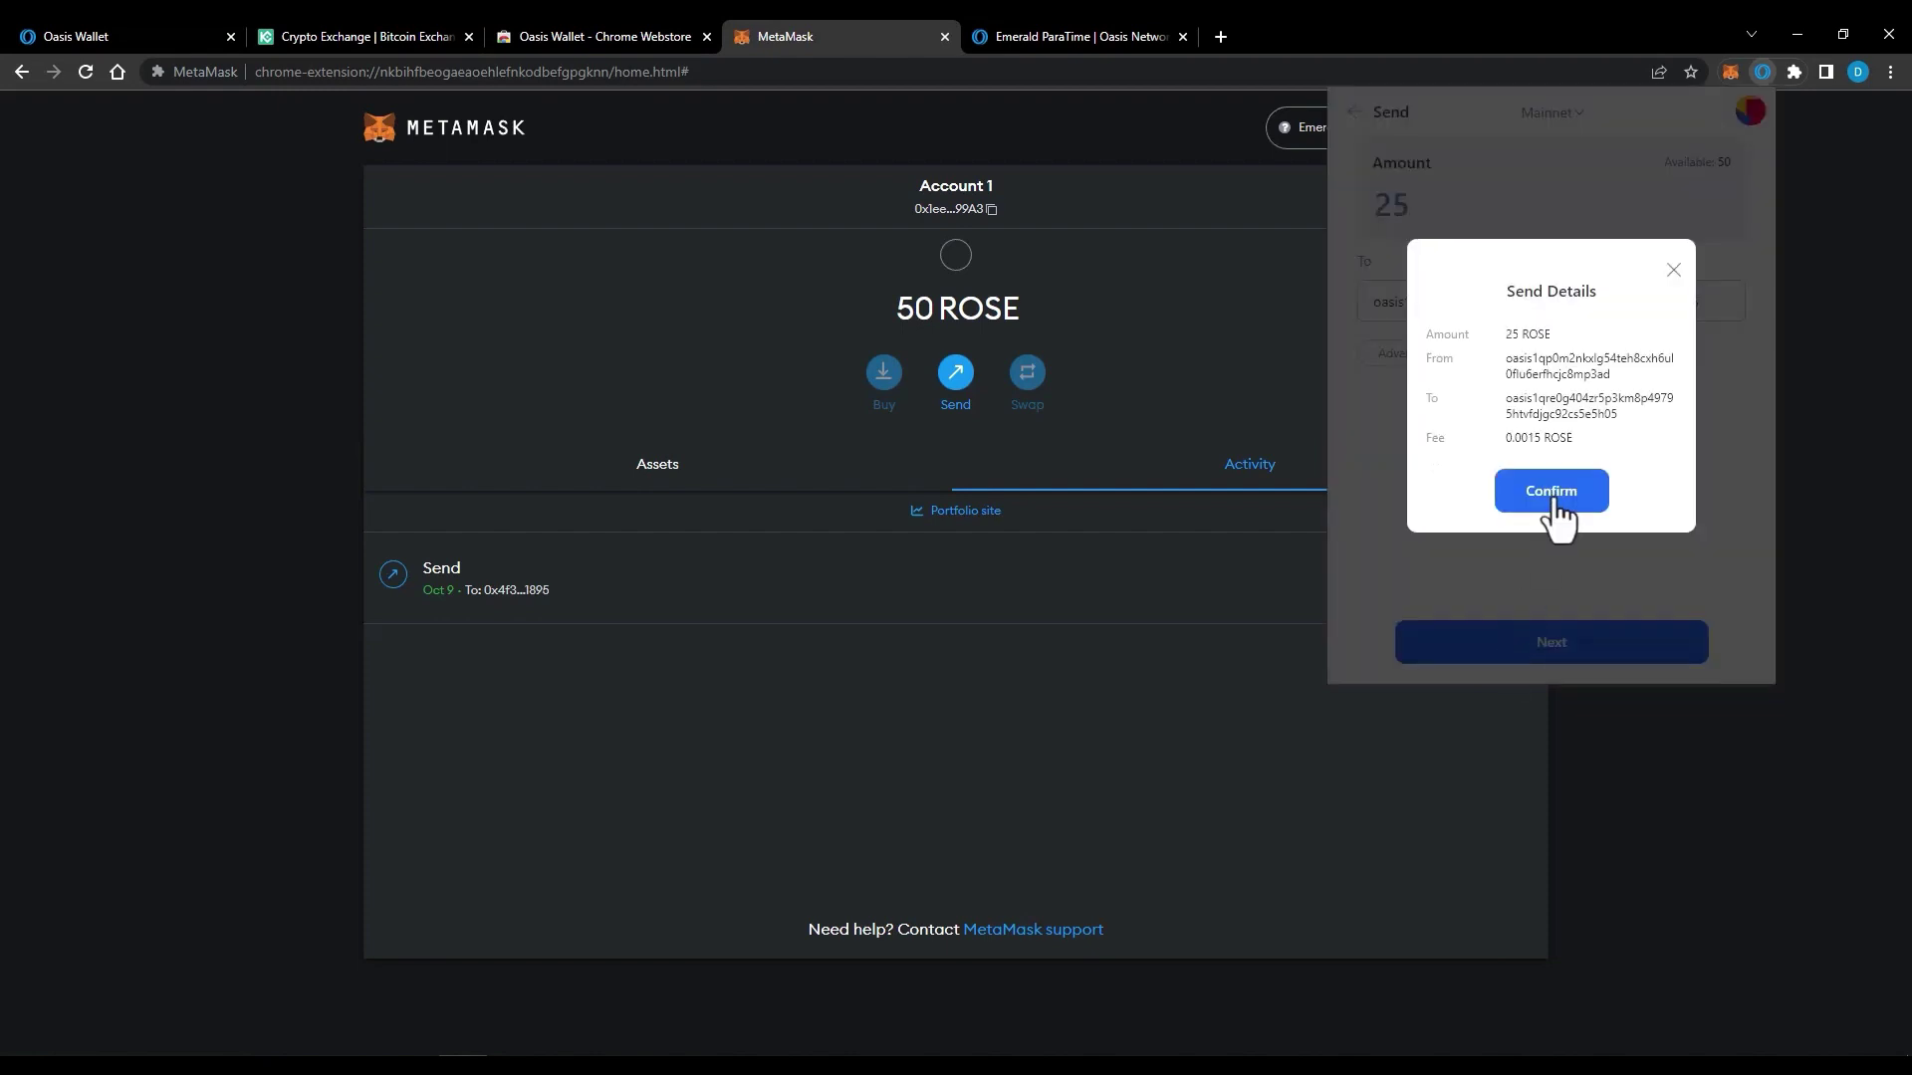
left_click(1556, 508)
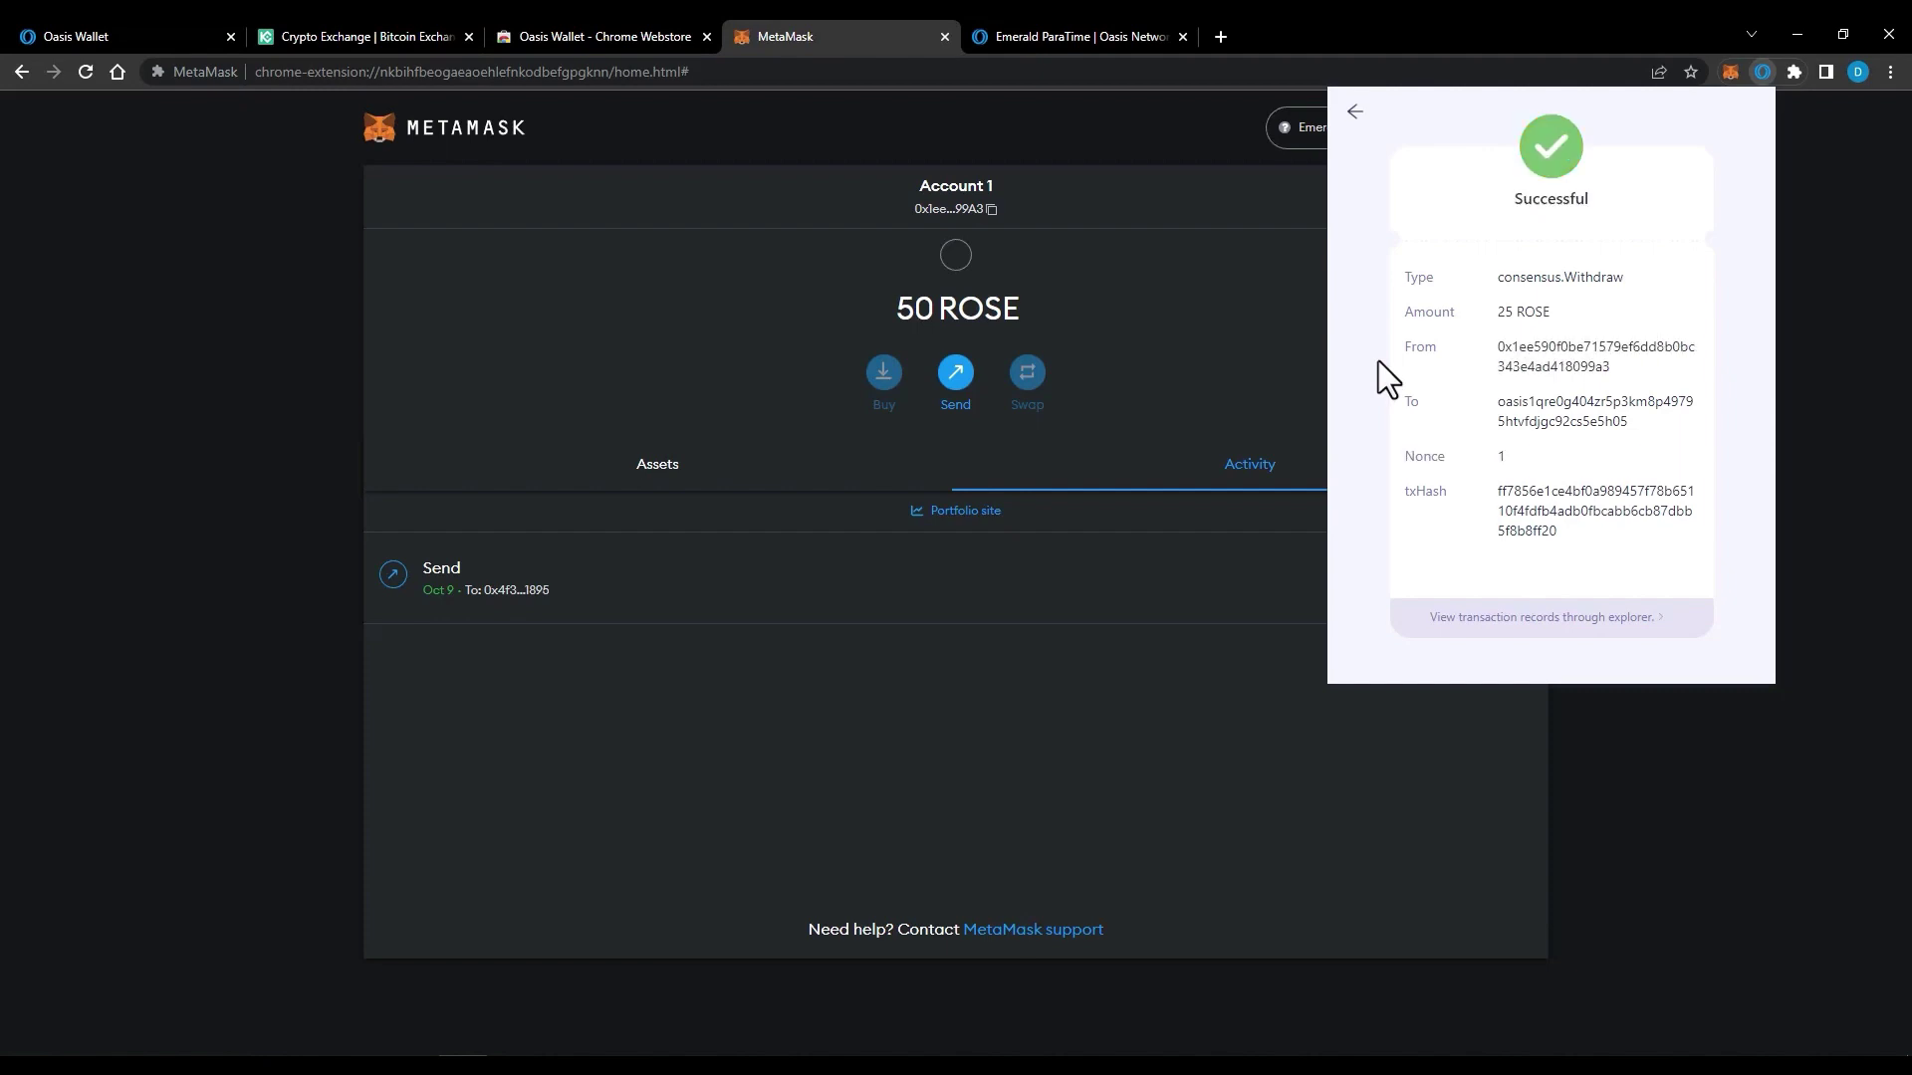
left_click(1354, 112)
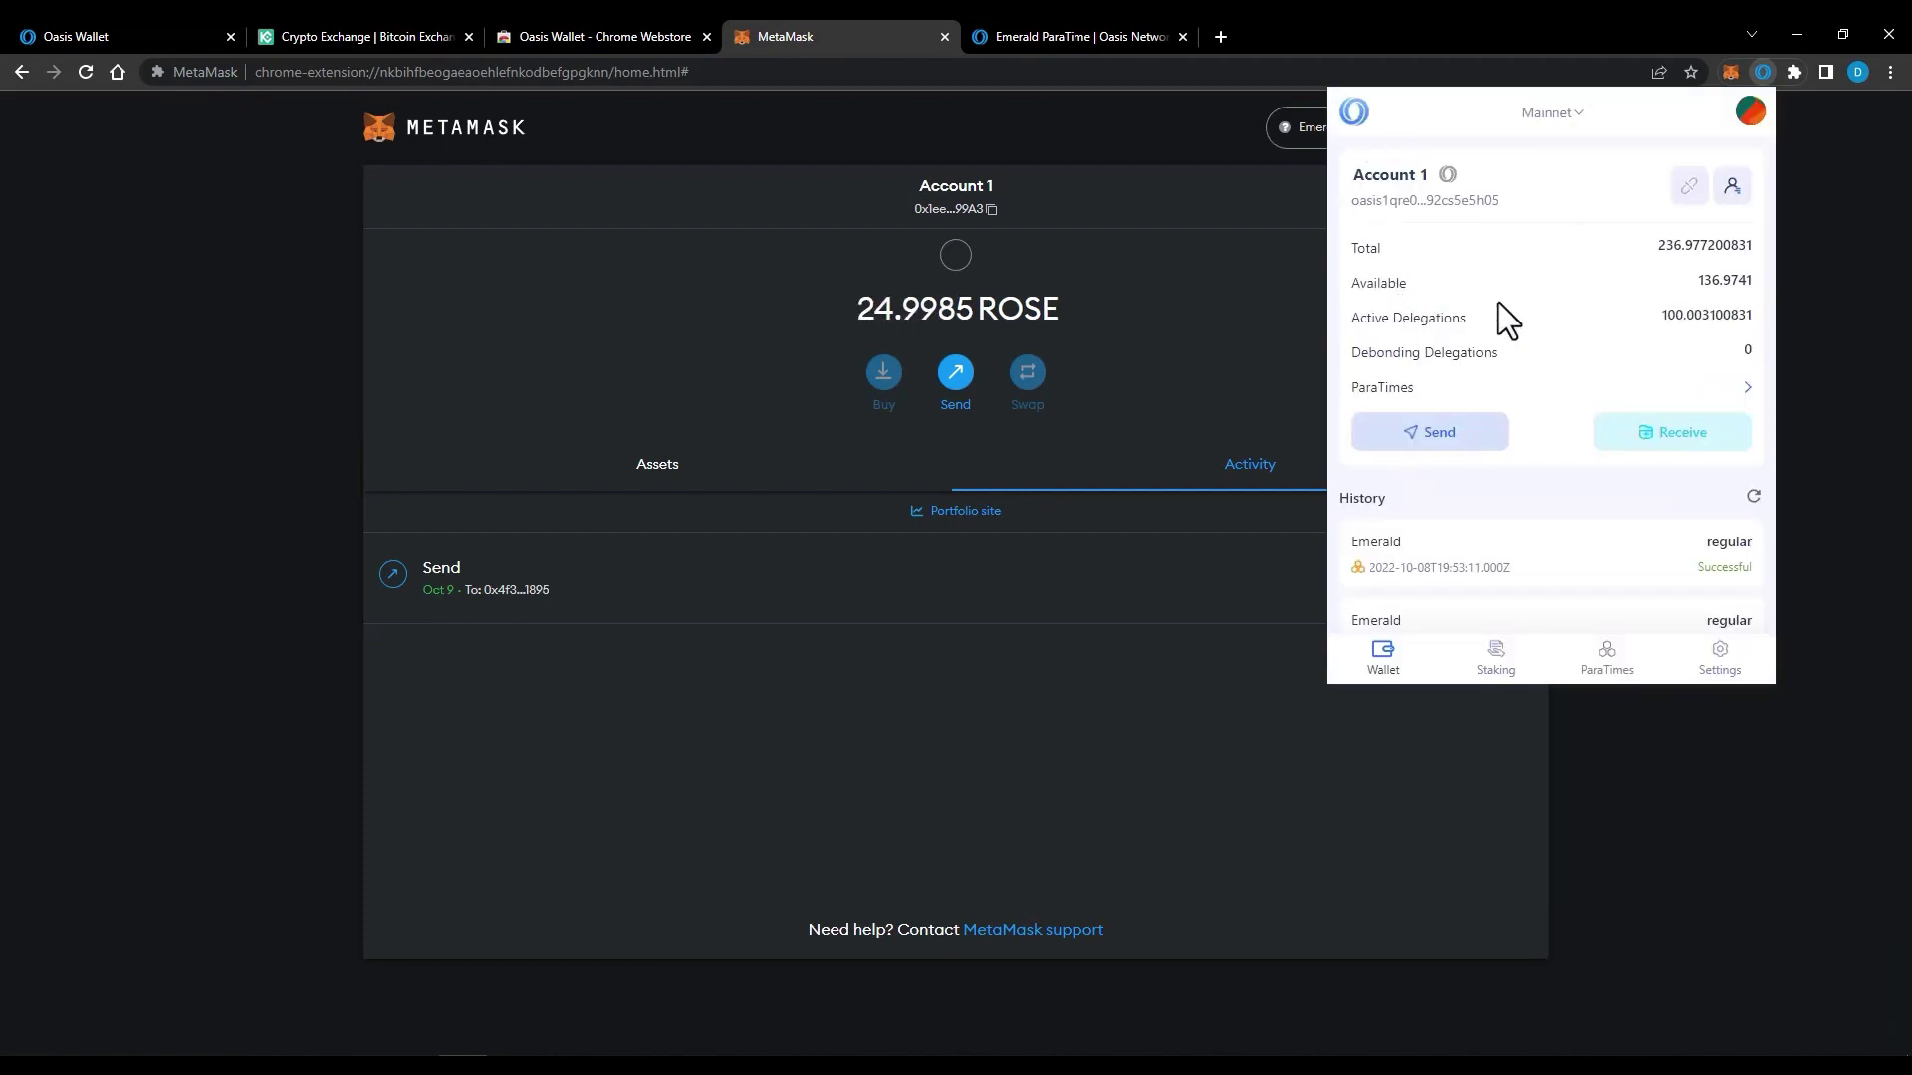